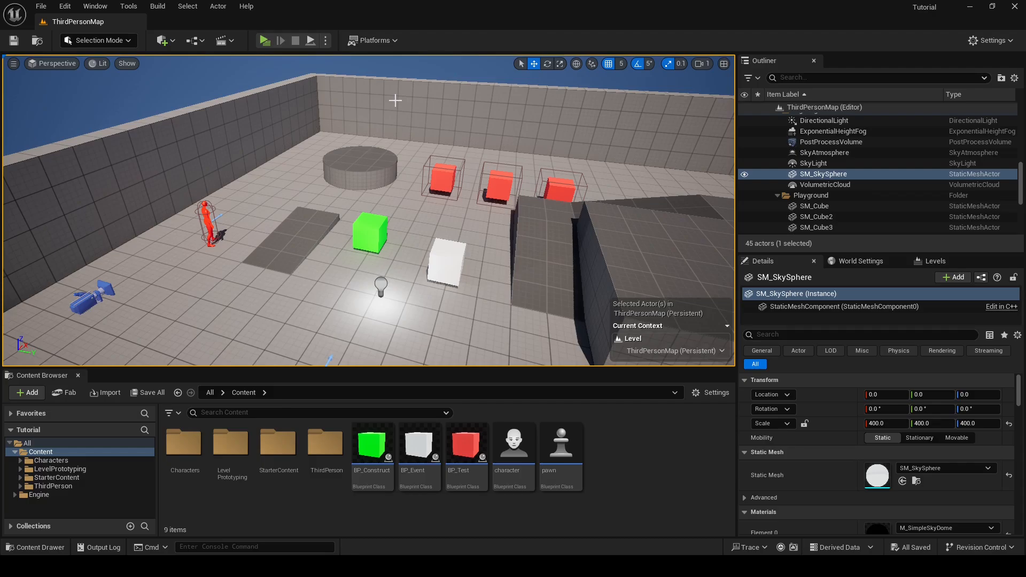
# - Delete the green BP_Construct cube and the white BP_Event cube from the level
pyautogui.click(363, 226)
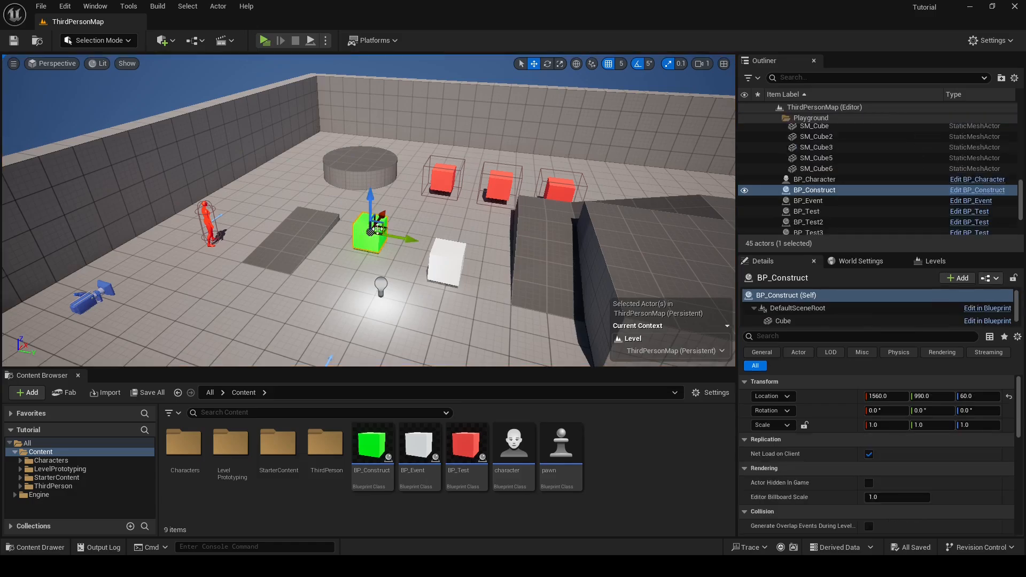
pyautogui.keyDown('ctrl'); pyautogui.click(451, 263); pyautogui.keyUp('ctrl')
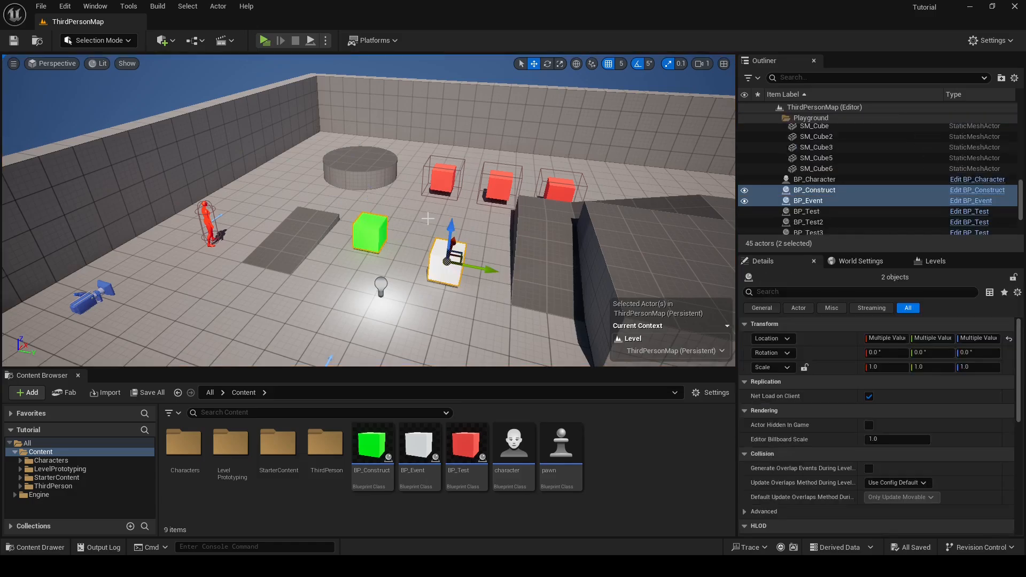
pyautogui.press('Delete')
# - Add a basic Cube shape to the level, placed on the floor area in front of the red cubes
pyautogui.click(163, 41)
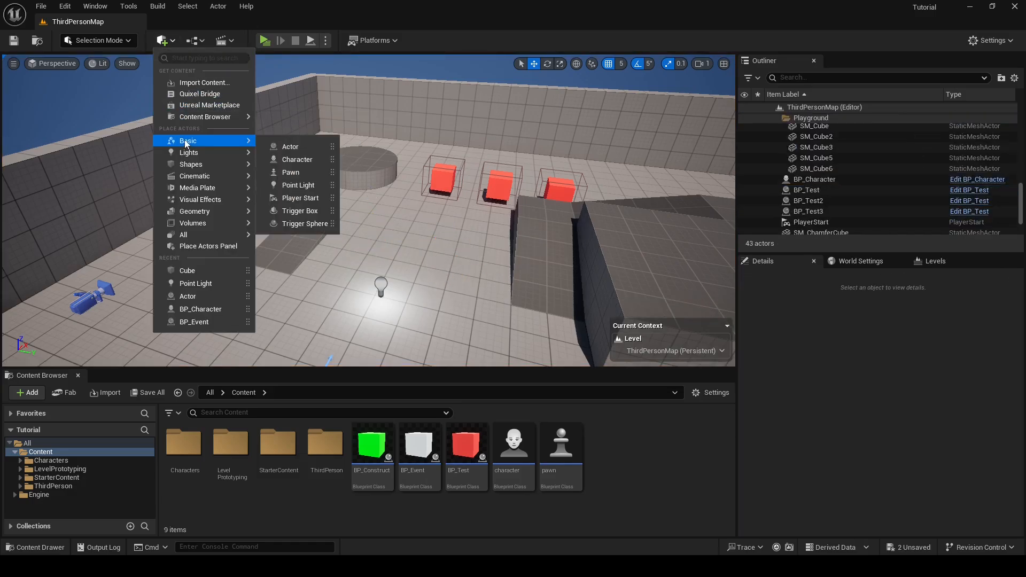
pyautogui.moveTo(209, 167)
pyautogui.moveTo(286, 167); pyautogui.dragTo(415, 227)
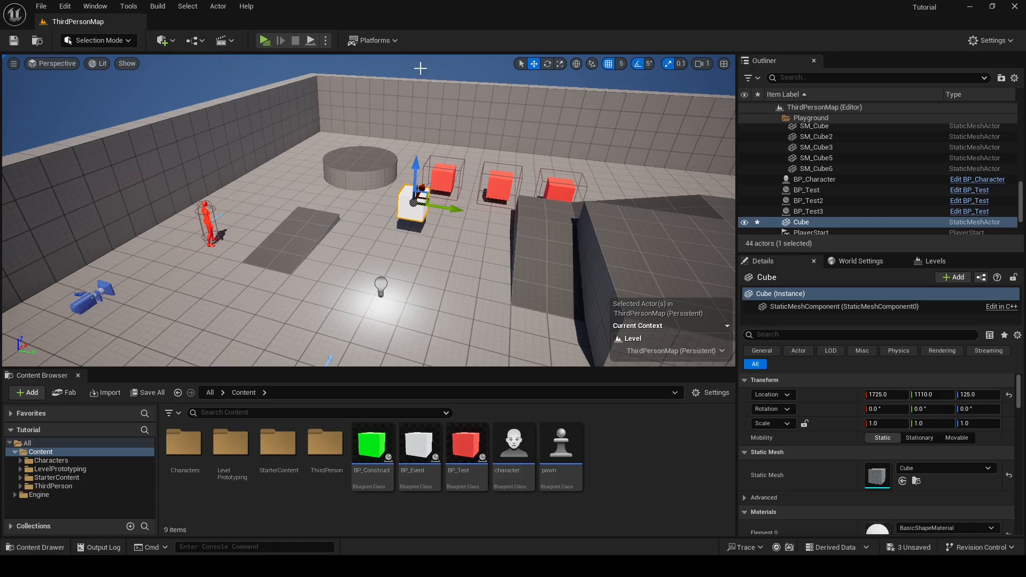
# - Open the level blueprint and delete the Play Sound 2D node from its event graph
pyautogui.click(195, 40)
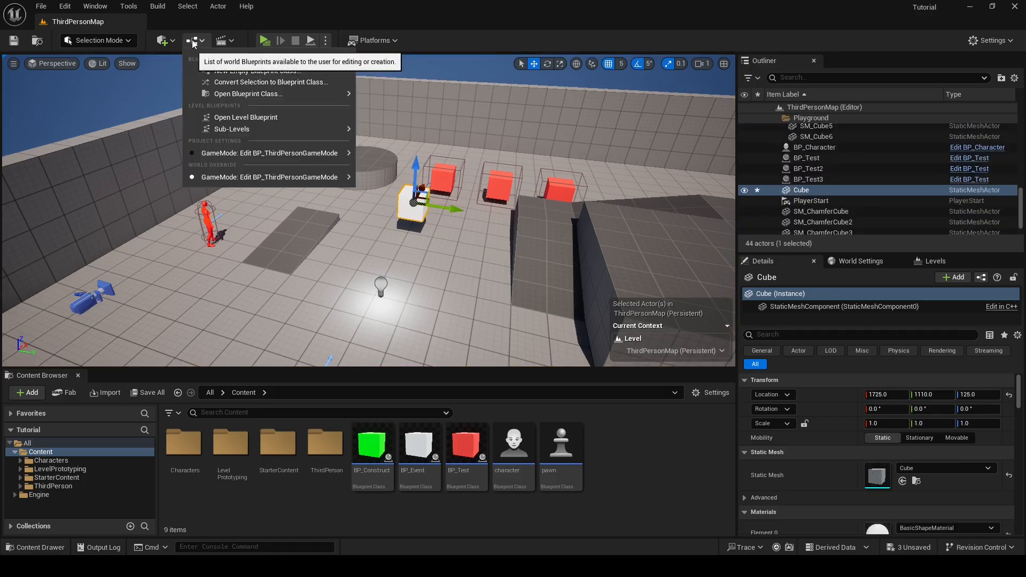
pyautogui.click(236, 122)
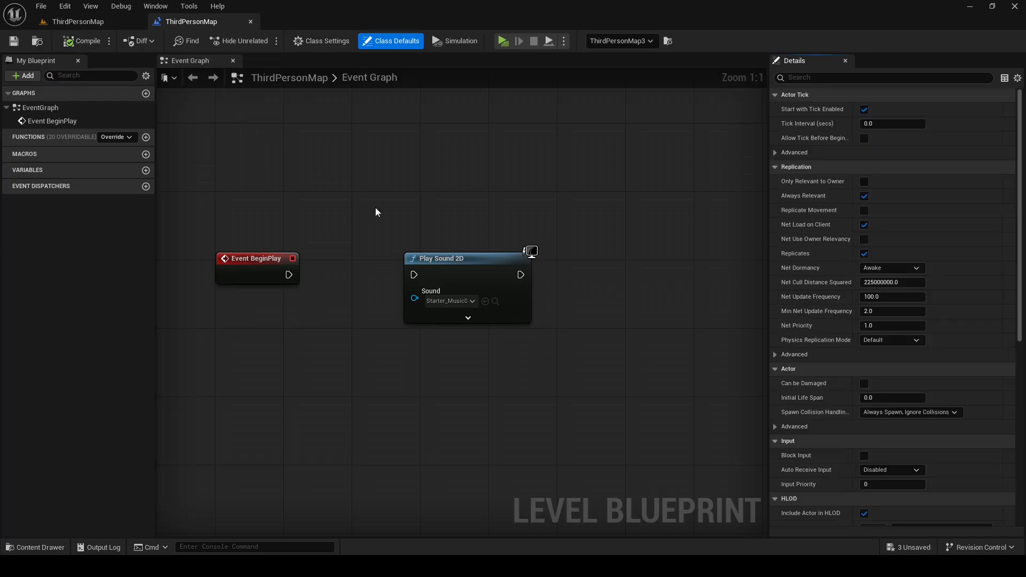
pyautogui.click(453, 259)
pyautogui.press('Delete')
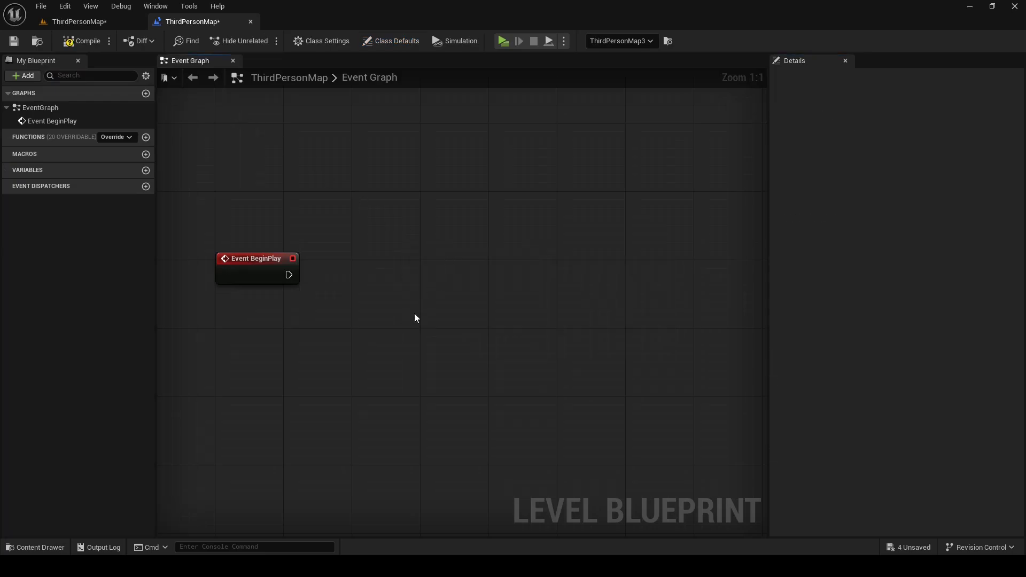
# - Create a reference to the Cube in the event graph and place it below the Event BeginPlay node
pyautogui.rightClick(346, 358)
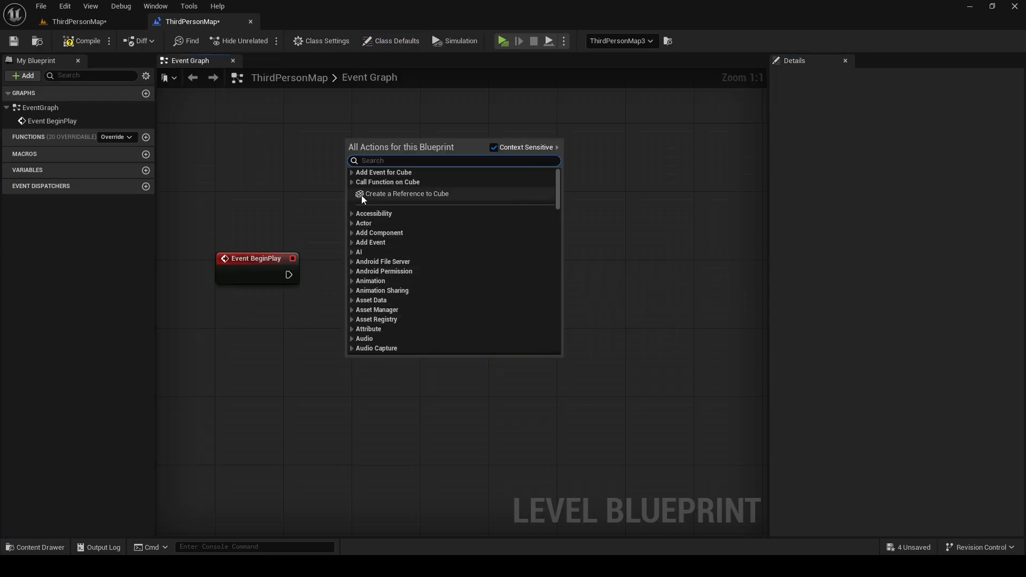
pyautogui.click(457, 194)
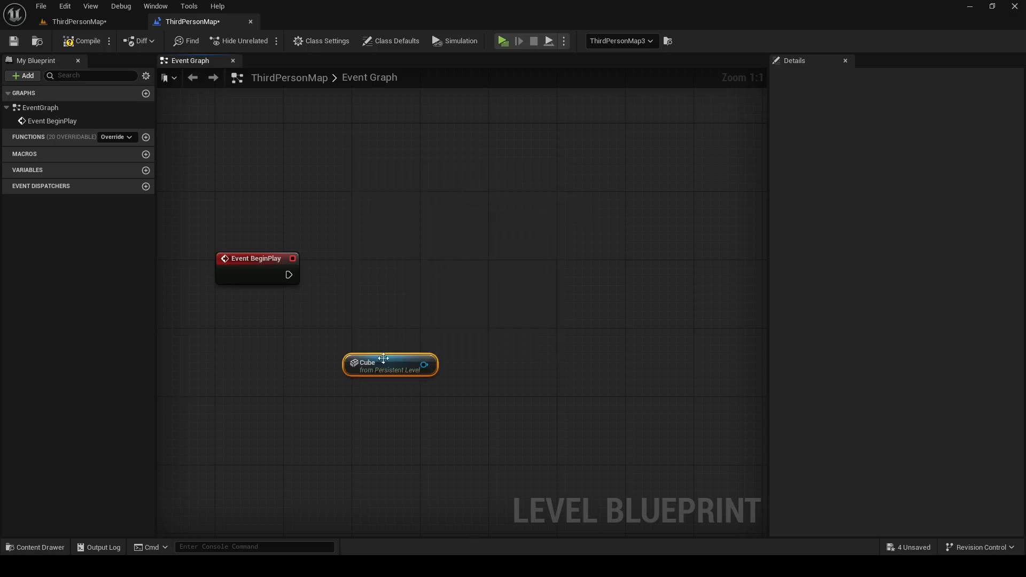
pyautogui.moveTo(384, 358); pyautogui.dragTo(384, 375)
pyautogui.click(489, 311)
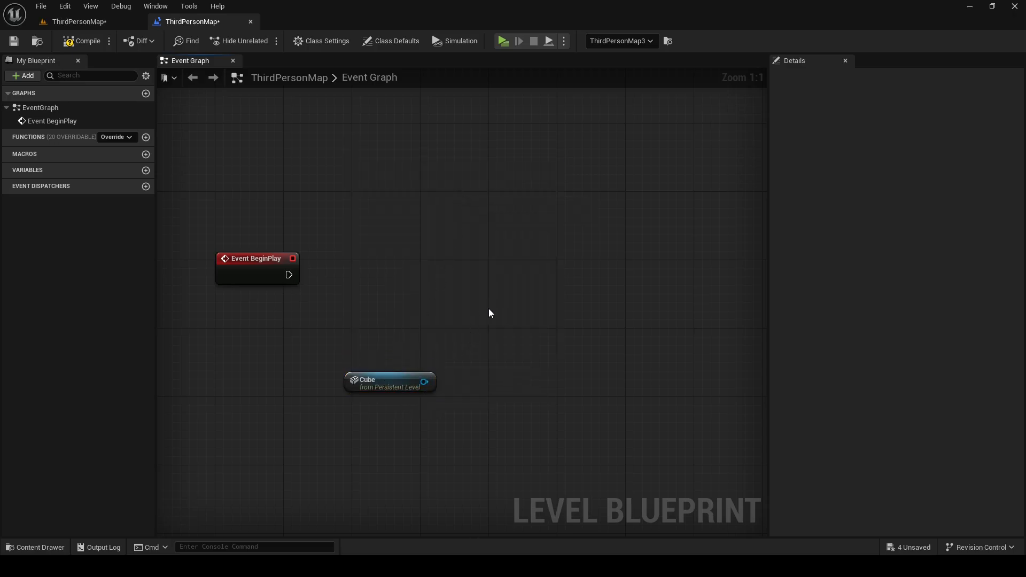
# - Add a Destroy Actor node to the event graph, on the far side from Event BeginPlay
pyautogui.rightClick(489, 309)
pyautogui.write('dest')
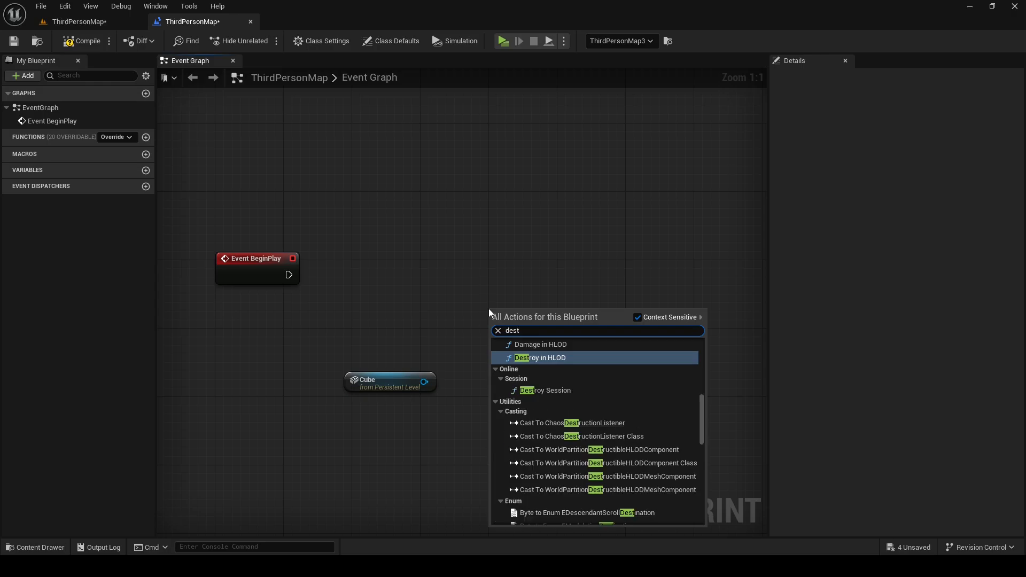
pyautogui.write('roy')
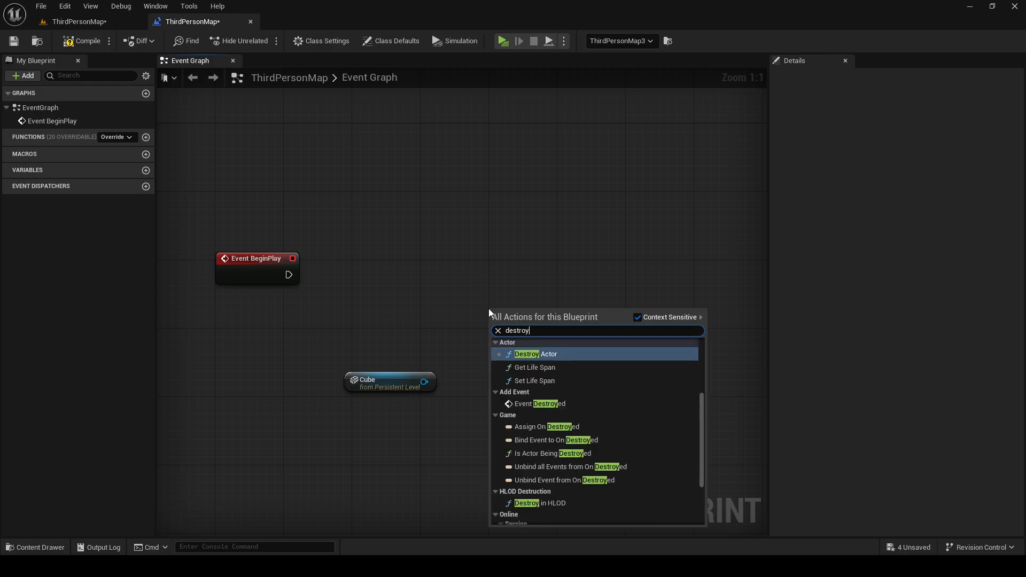
pyautogui.click(541, 352)
pyautogui.moveTo(555, 327); pyautogui.dragTo(590, 270)
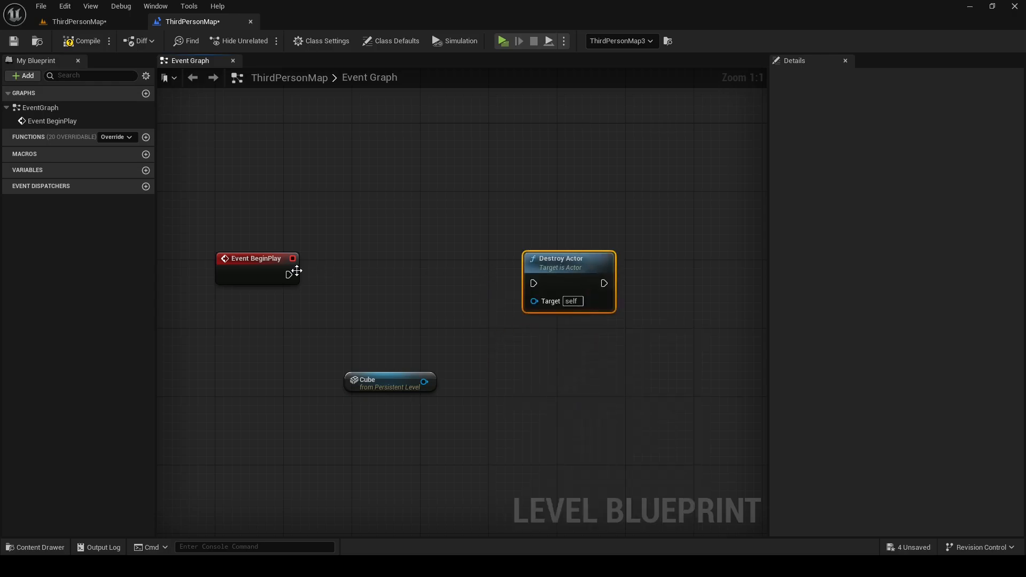
# - Connect the Cube reference to the Target of Destroy Actor and move that node further from Event BeginPlay
pyautogui.moveTo(424, 381); pyautogui.dragTo(534, 300)
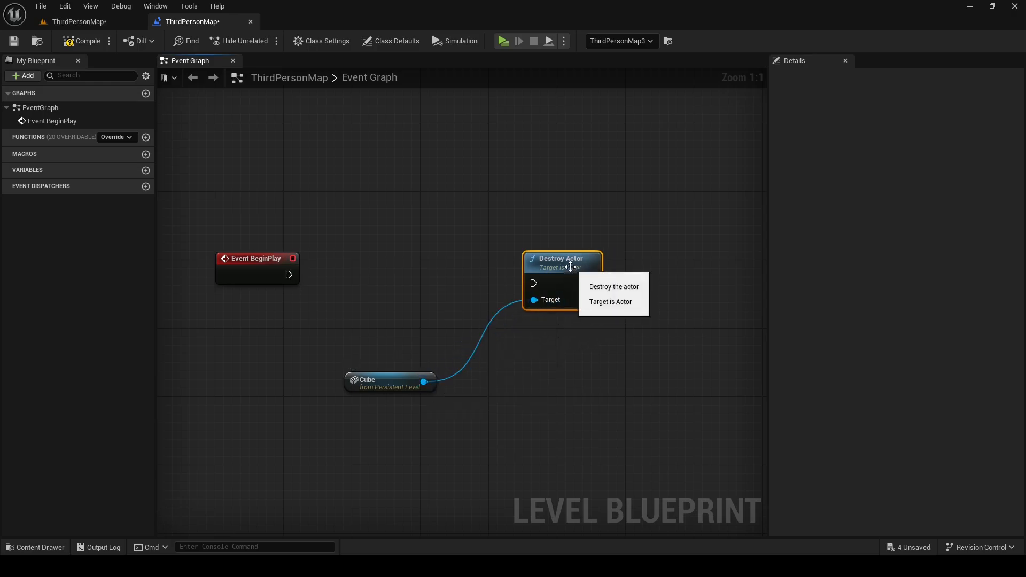
pyautogui.moveTo(566, 264); pyautogui.dragTo(611, 265)
pyautogui.click(473, 277)
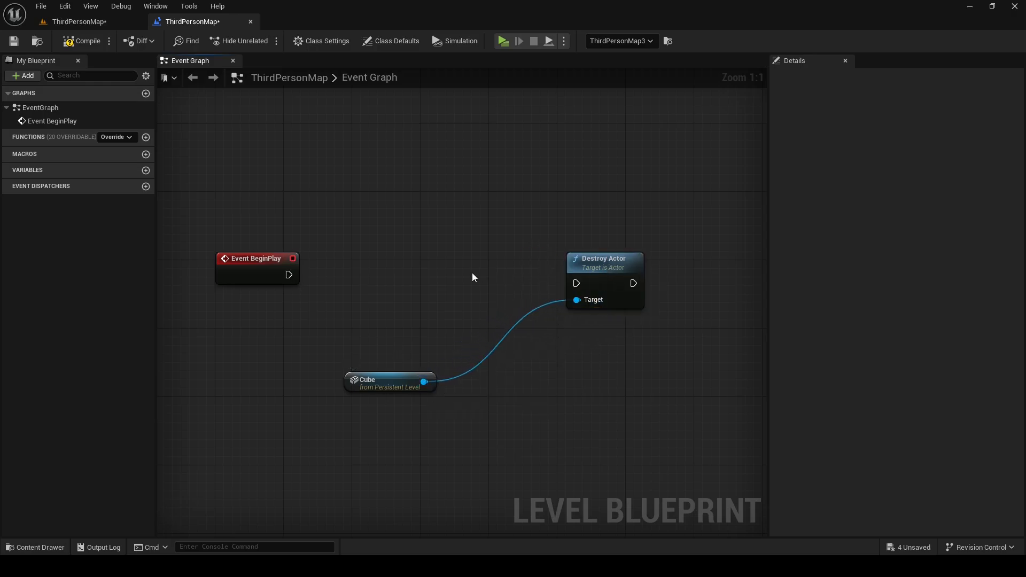
# - Add a Delay node between Event BeginPlay and Destroy Actor
pyautogui.rightClick(375, 272)
pyautogui.write('delay')
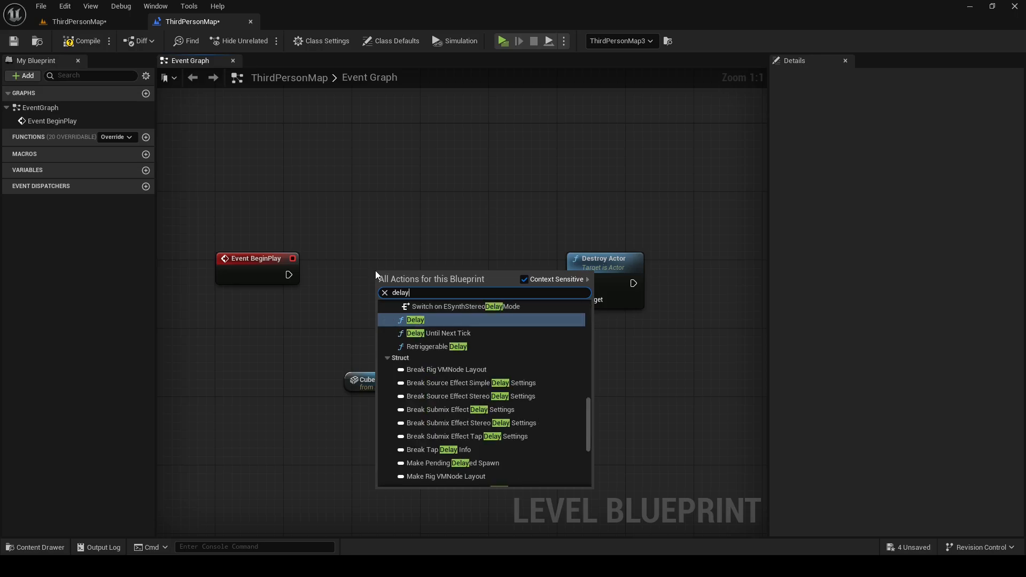
pyautogui.click(412, 319)
pyautogui.moveTo(419, 280); pyautogui.dragTo(415, 269)
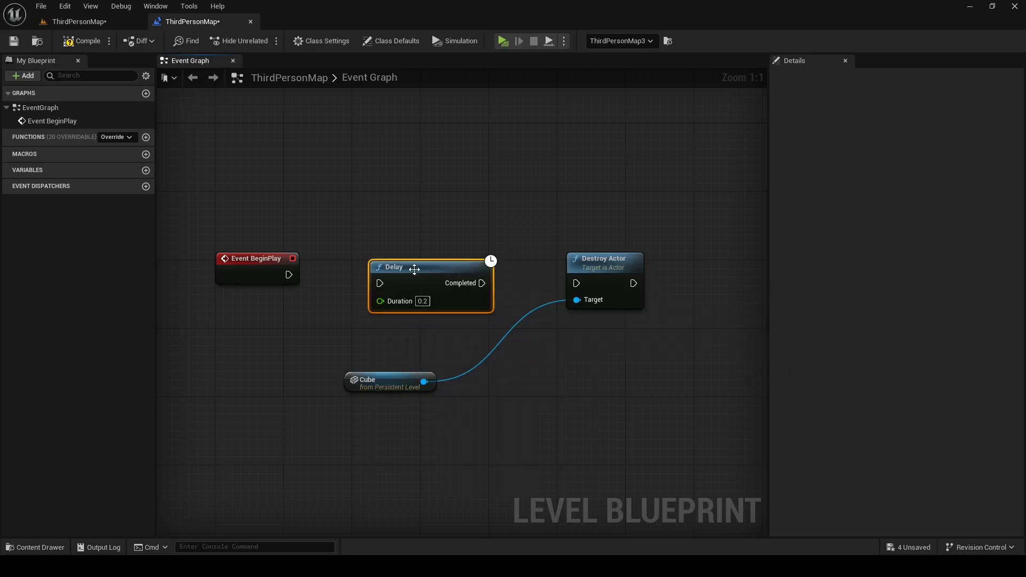
# - Wire the execution from Event BeginPlay through Delay to Destroy Actor and set the Delay duration to 3 seconds
pyautogui.moveTo(291, 275); pyautogui.dragTo(380, 284)
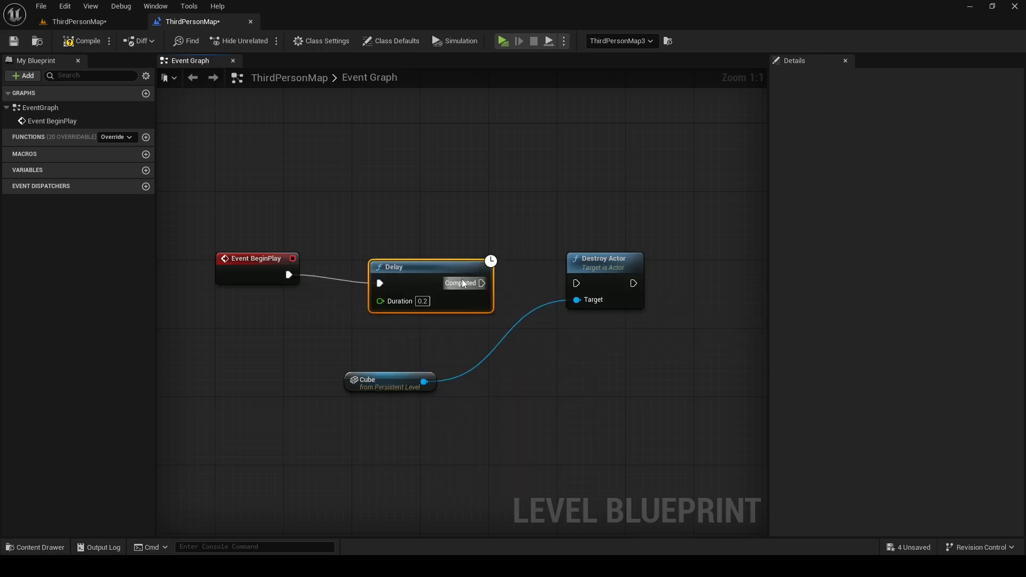
pyautogui.moveTo(482, 283); pyautogui.dragTo(576, 283)
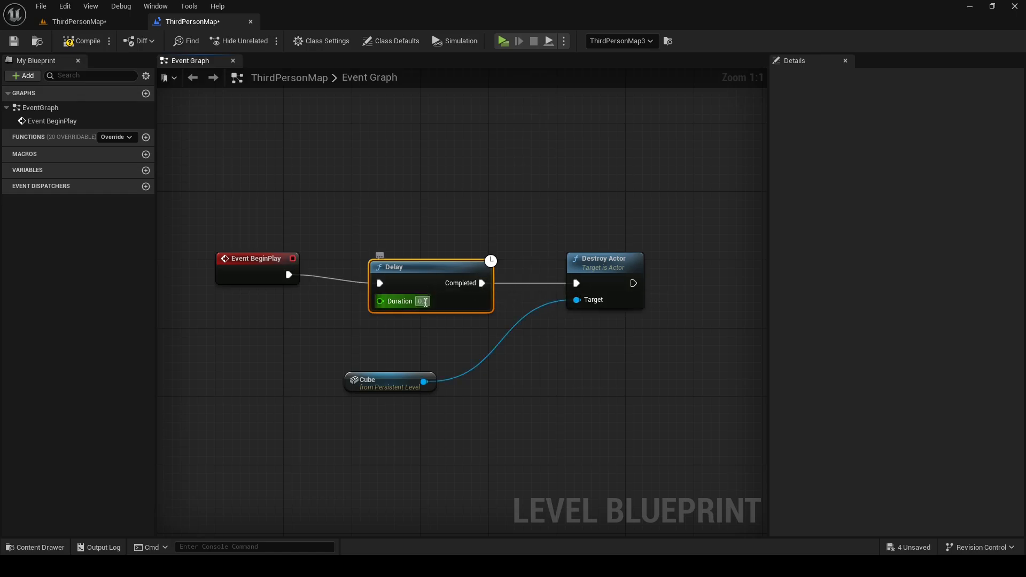
pyautogui.write('3')
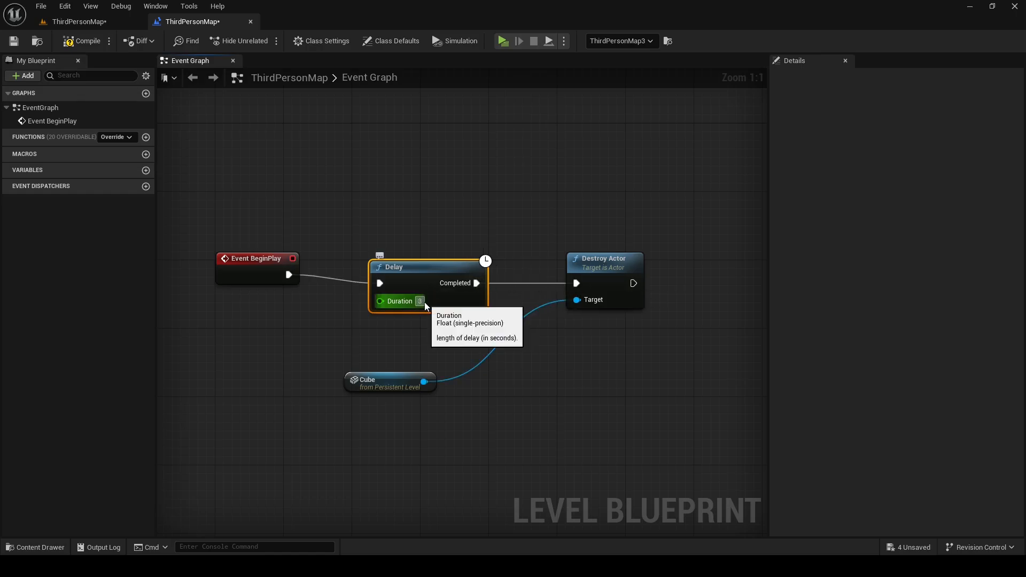
pyautogui.click(422, 328)
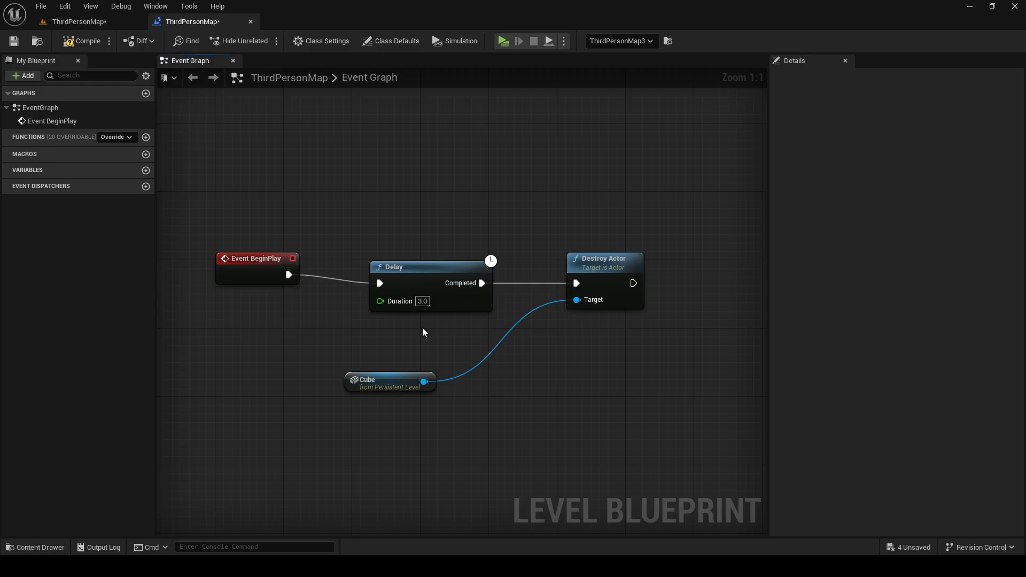
# - Align the Delay and Destroy Actor nodes with Event BeginPlay and move the Cube reference close beneath Destroy Actor
pyautogui.moveTo(419, 270); pyautogui.dragTo(419, 262)
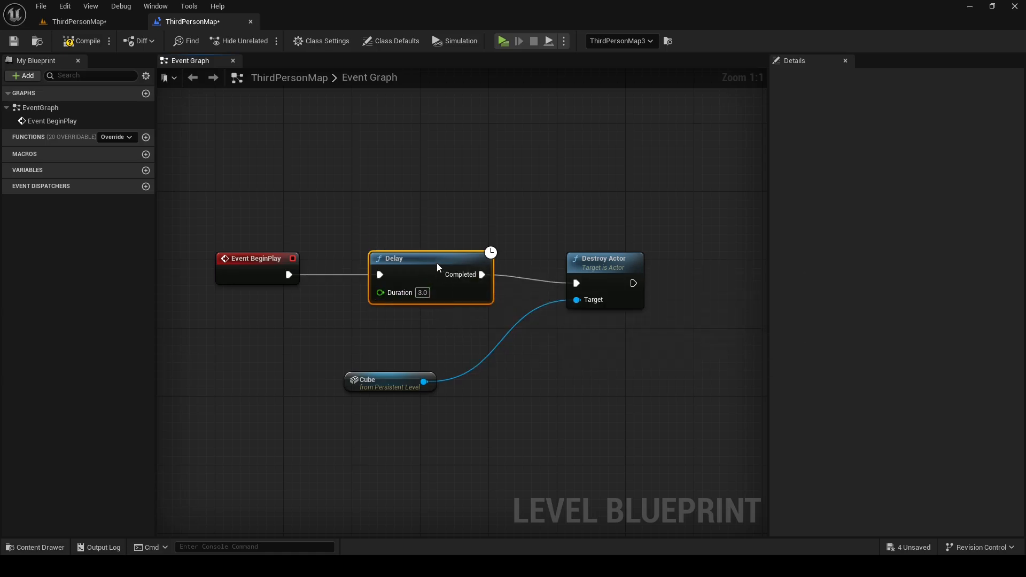
pyautogui.moveTo(437, 262); pyautogui.dragTo(446, 263)
pyautogui.moveTo(603, 268); pyautogui.dragTo(637, 259)
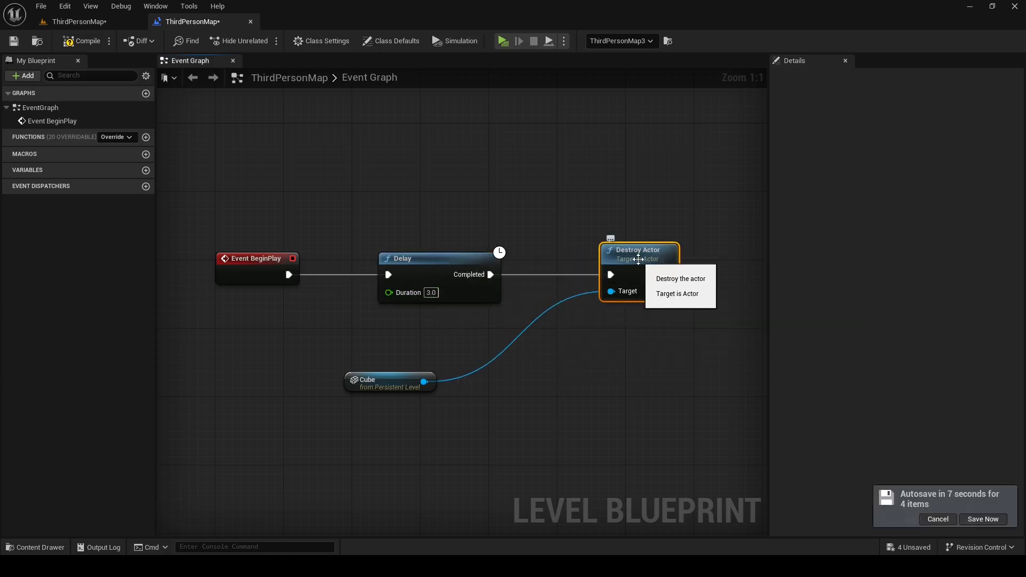
pyautogui.click(426, 374)
pyautogui.moveTo(426, 374); pyautogui.dragTo(589, 340)
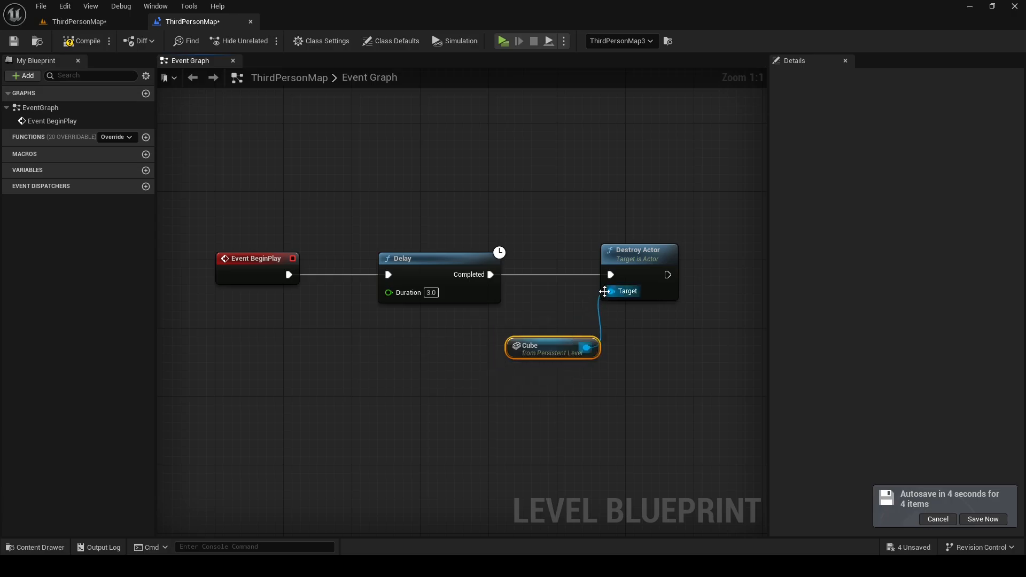
pyautogui.moveTo(587, 292); pyautogui.dragTo(636, 384)
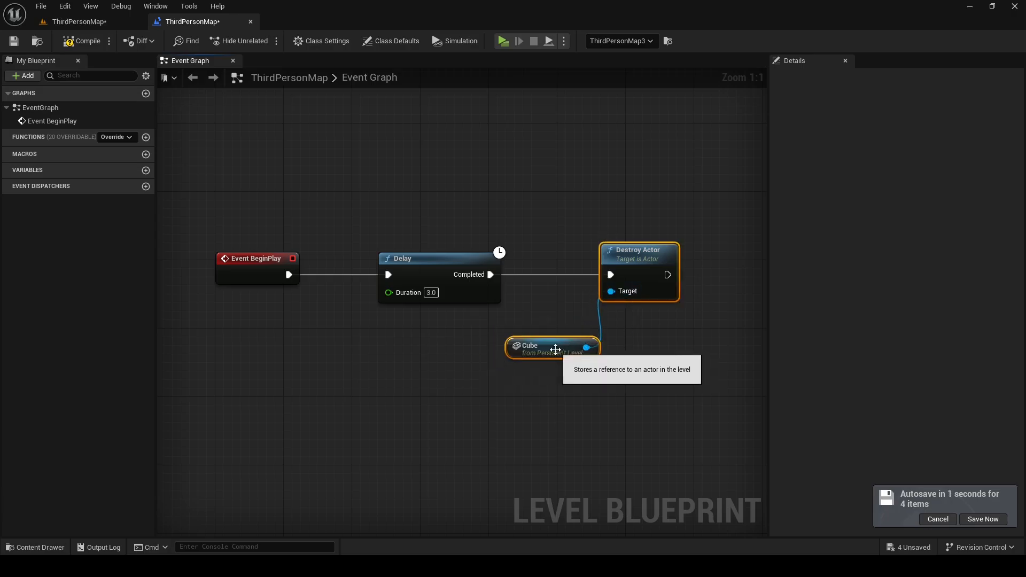
pyautogui.click(557, 363)
pyautogui.moveTo(556, 350); pyautogui.dragTo(522, 350)
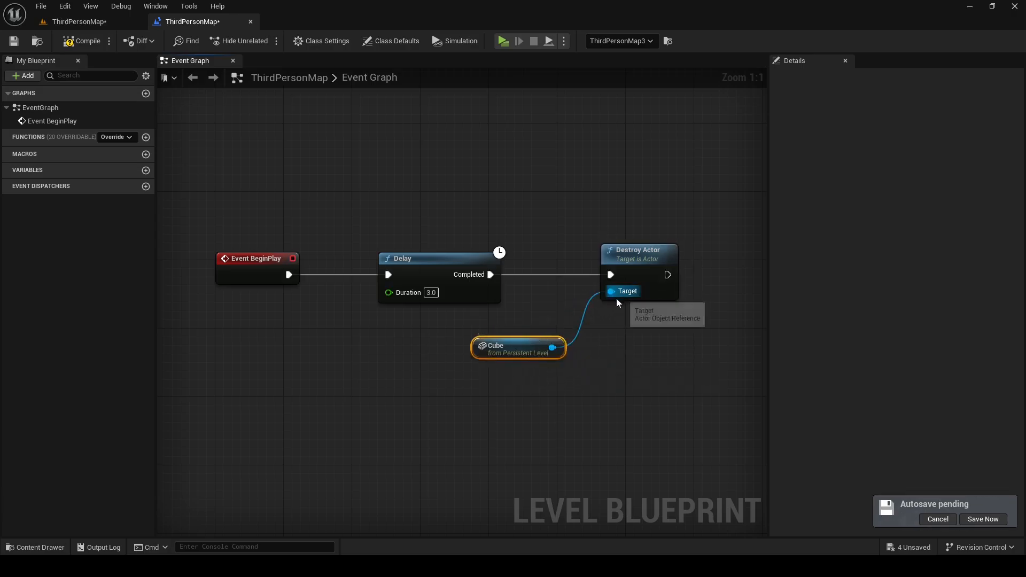
pyautogui.click(598, 40)
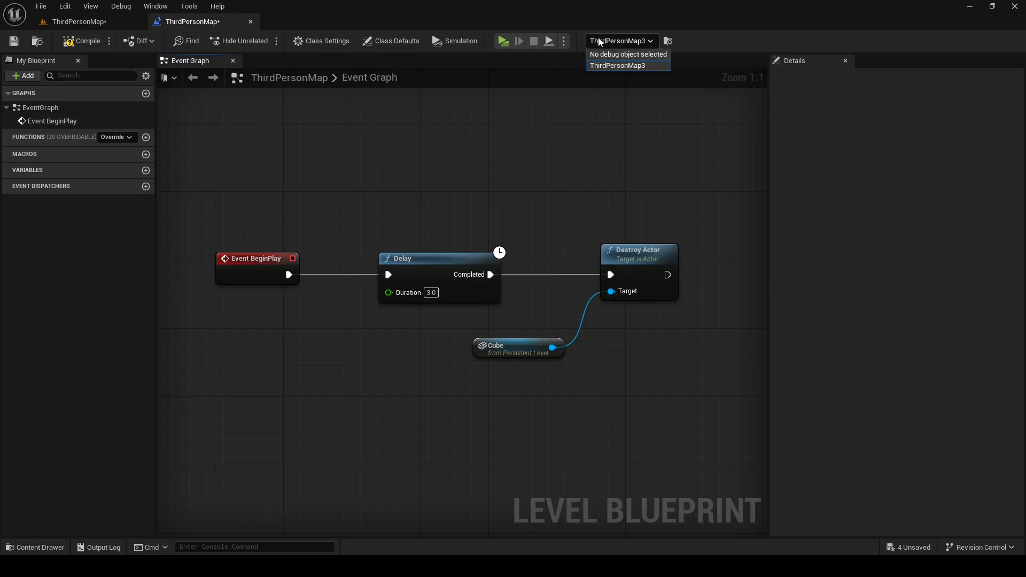
pyautogui.click(620, 54)
pyautogui.click(622, 41)
pyautogui.click(617, 65)
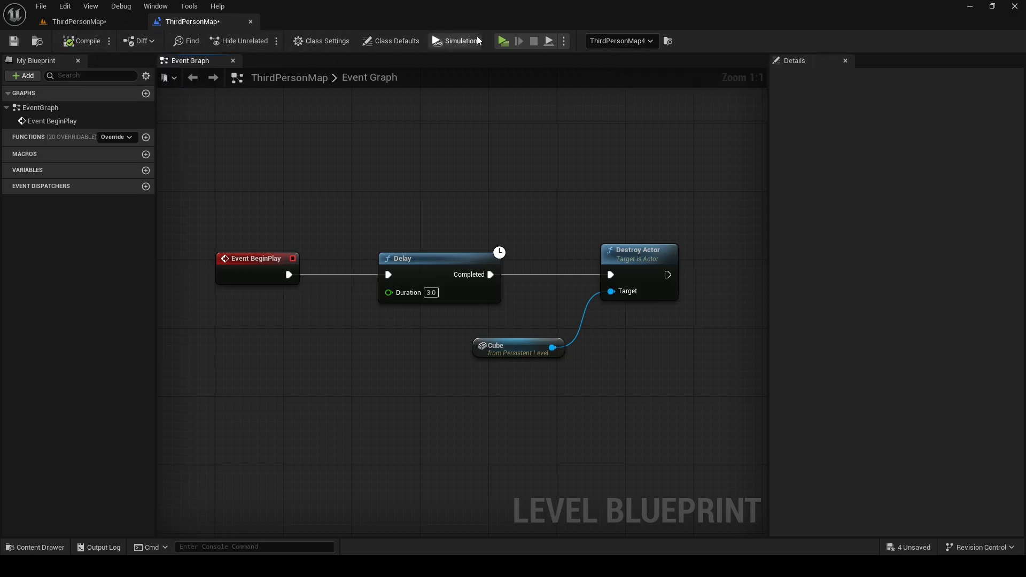
# - Play the level in a New Editor Window (PIE) to check the cube's delayed destruction, and close the preview
pyautogui.click(564, 42)
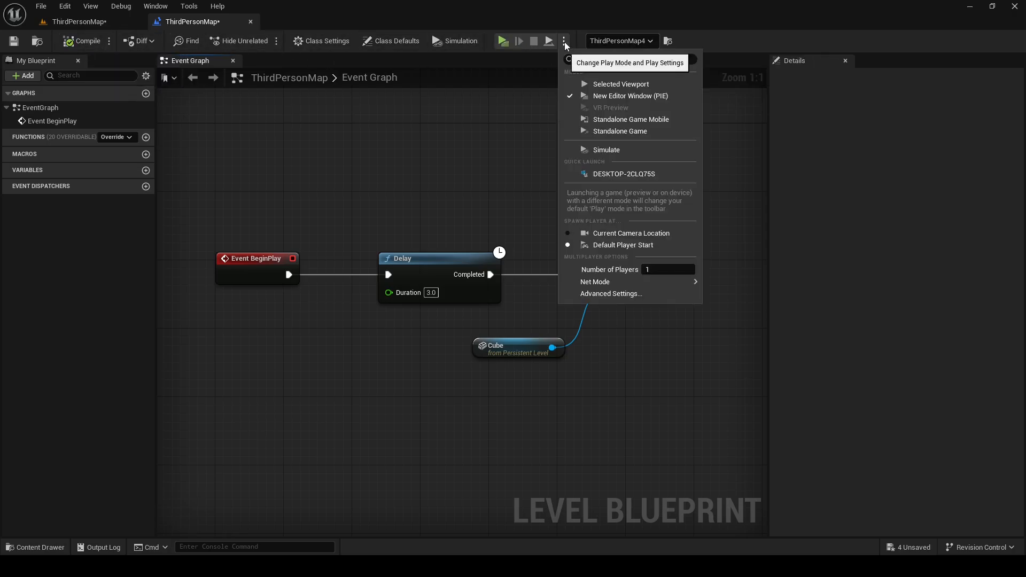
pyautogui.click(605, 96)
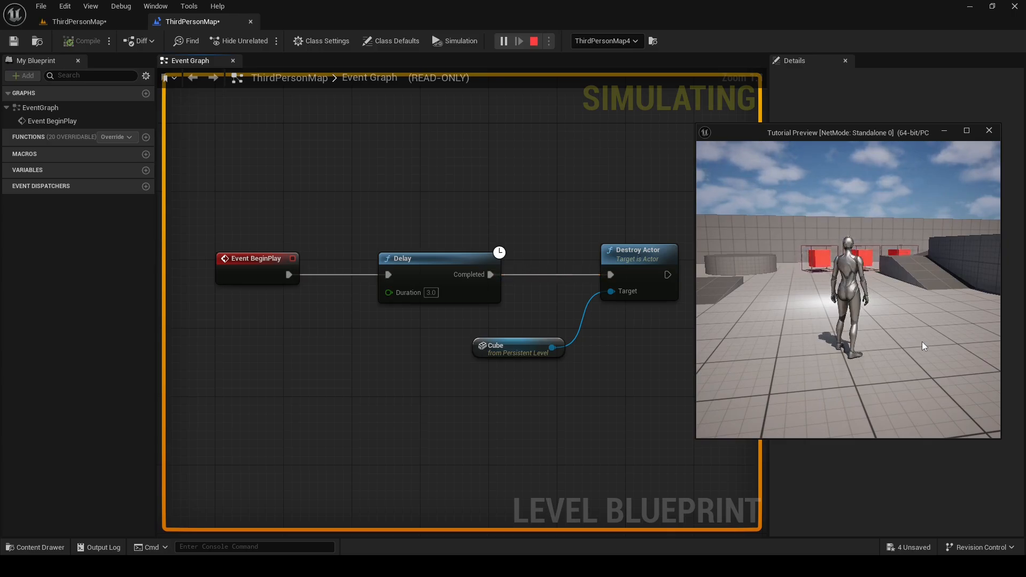
pyautogui.click(988, 131)
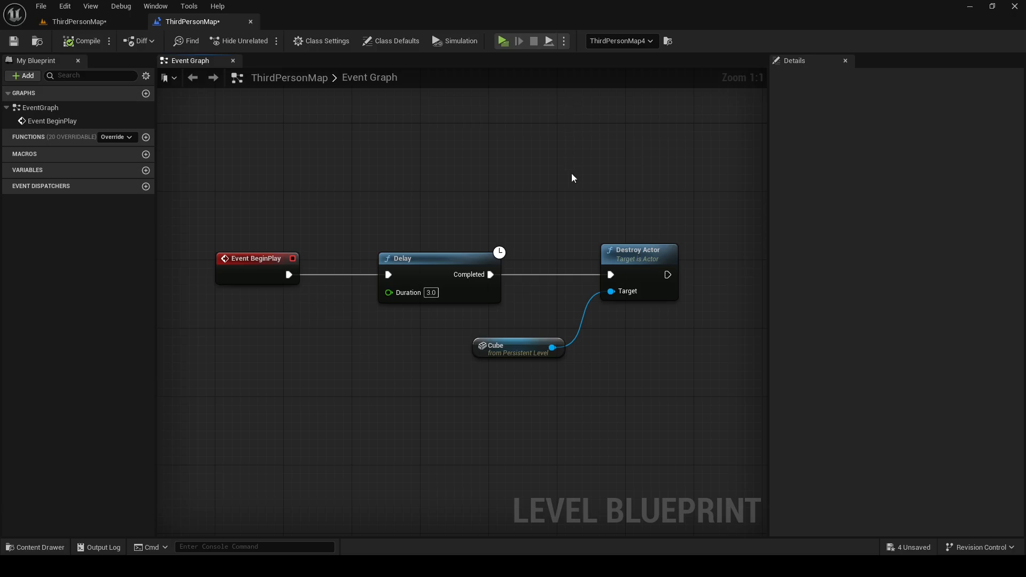
# - Disconnect the Cube reference from the Destroy Actor Target and compile the level blueprint
pyautogui.keyDown('alt'); pyautogui.click(585, 318); pyautogui.keyUp('alt')
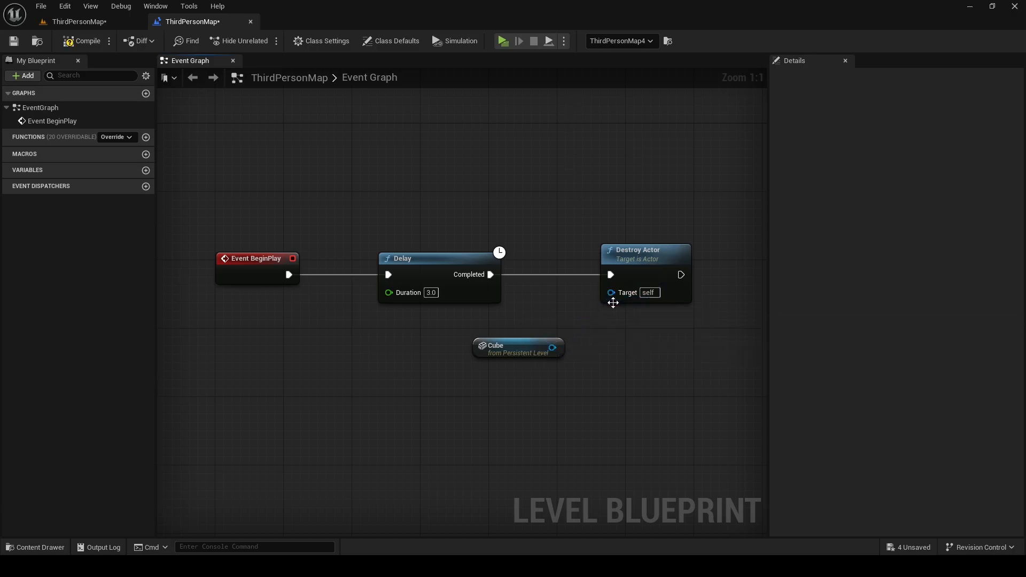
pyautogui.click(82, 41)
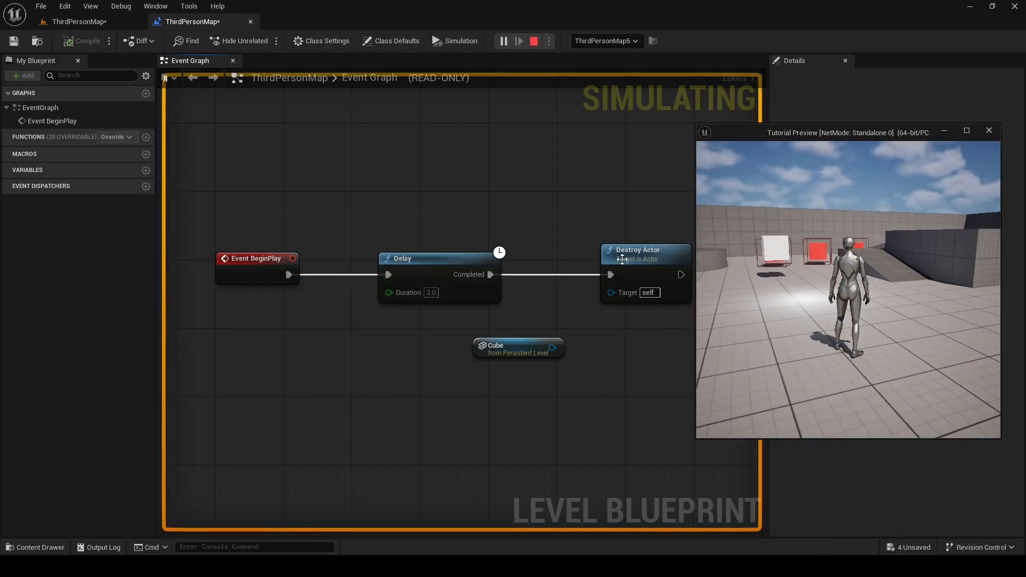
# - Play-test the level without the Cube target, walking the character around the preview to check the white cube
pyautogui.click(803, 342)
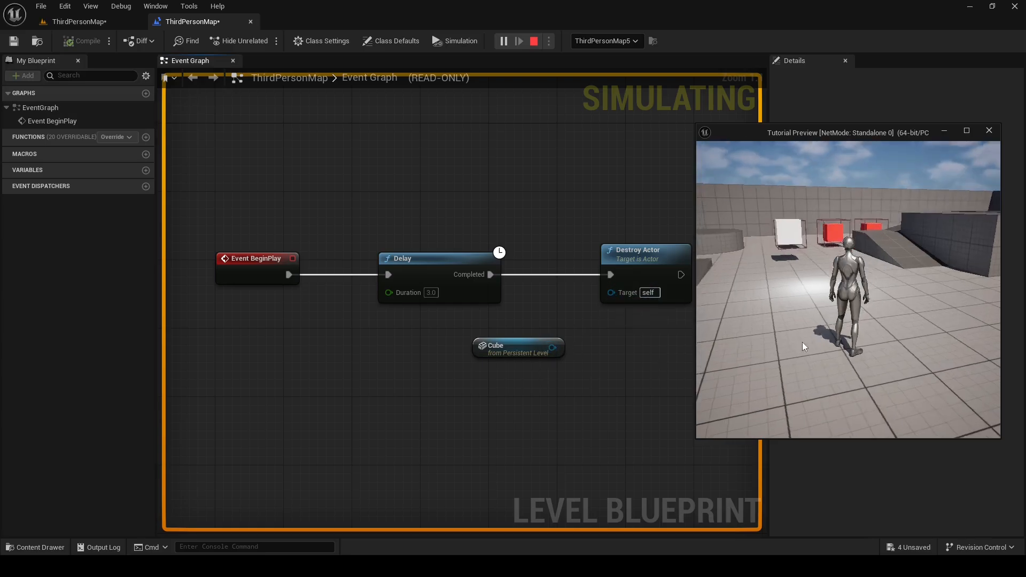
pyautogui.press('w')
pyautogui.press('d')
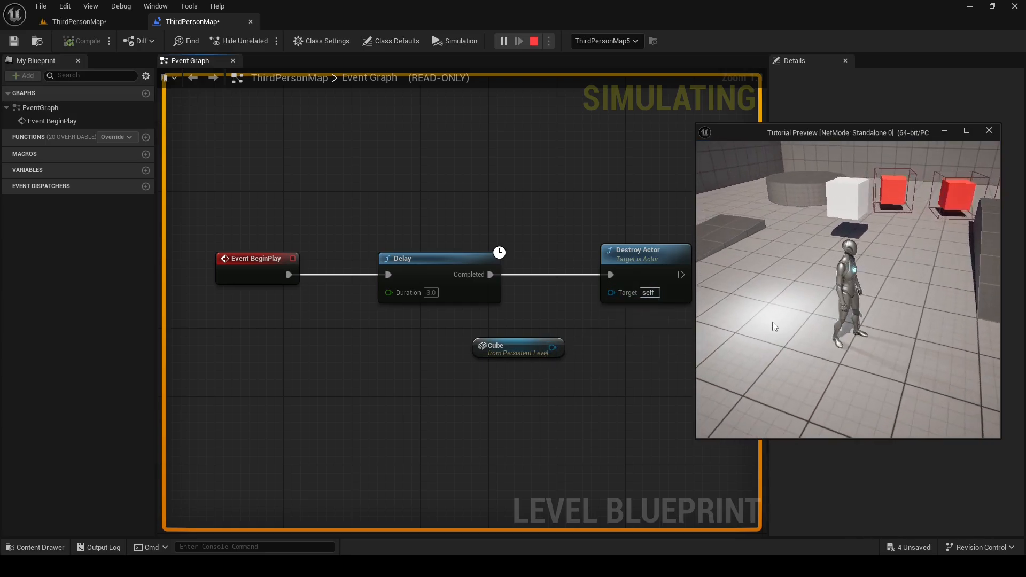
# - Close the preview and replace the Destroy Actor node with a Set Actor Scale 3D node targeting the Cube reference, roughly level with Delay
pyautogui.press('Escape')
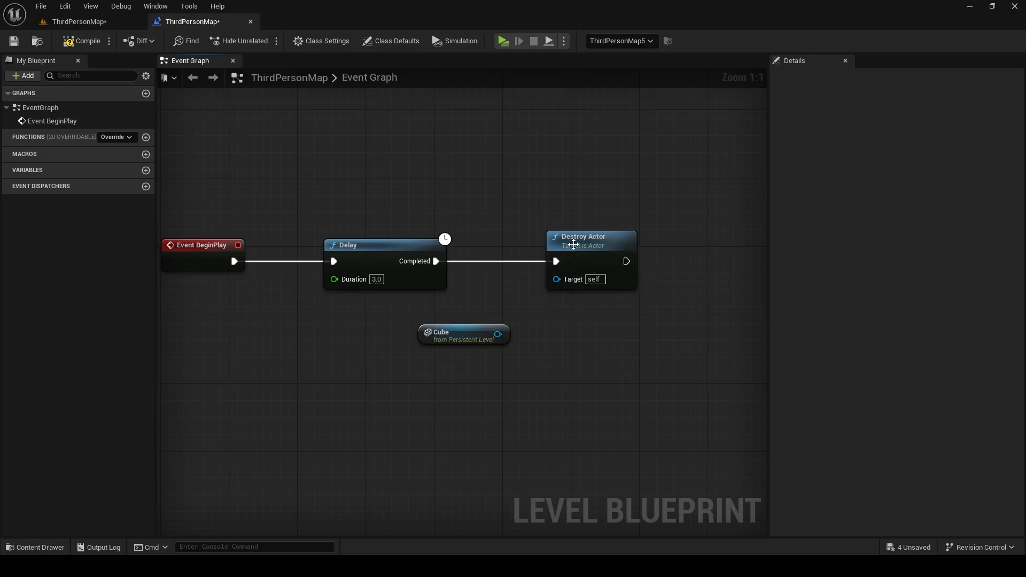
pyautogui.click(574, 244)
pyautogui.press('Delete')
pyautogui.moveTo(495, 337); pyautogui.dragTo(565, 275)
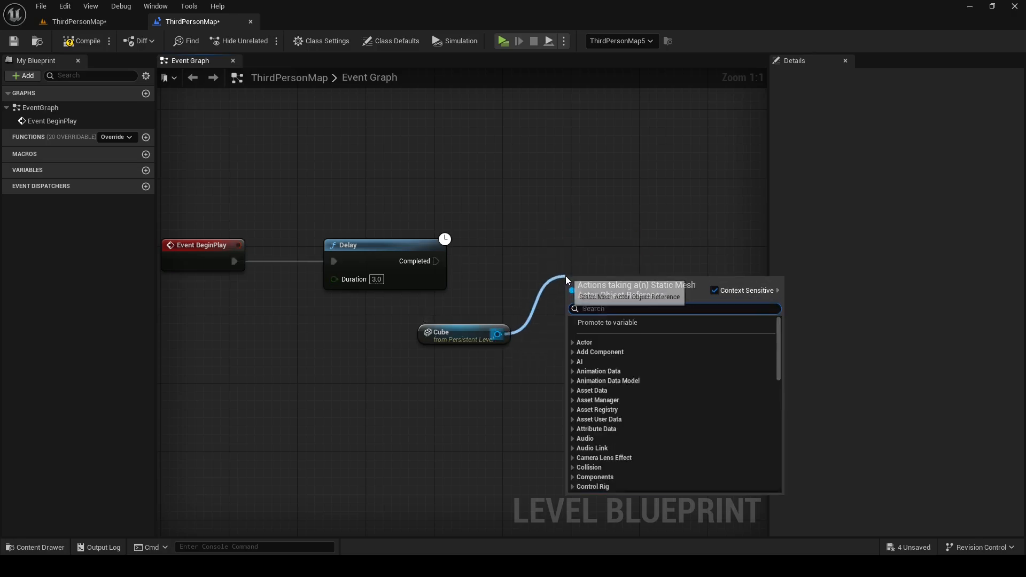
pyautogui.write('set actor scale')
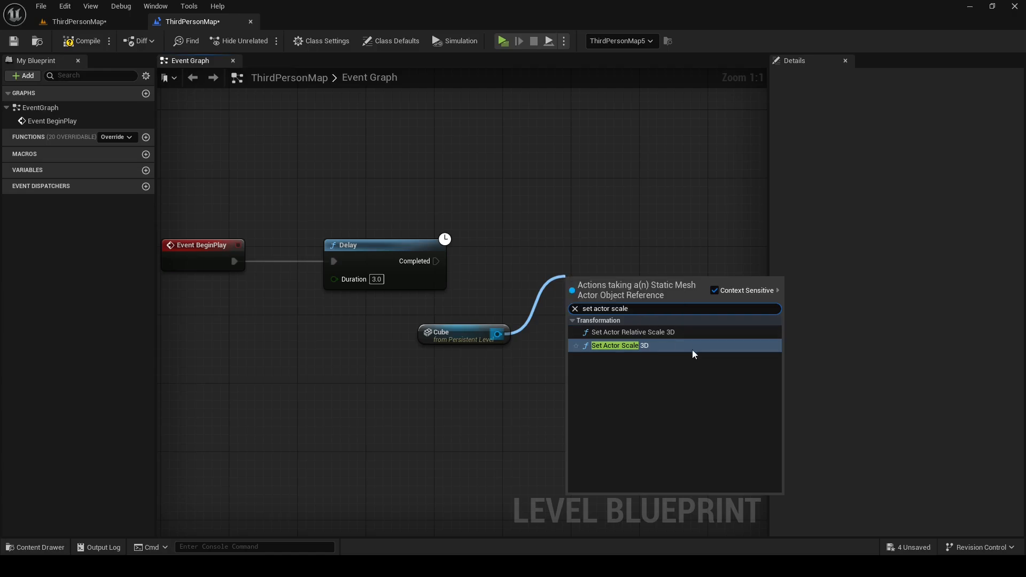
pyautogui.press('Return')
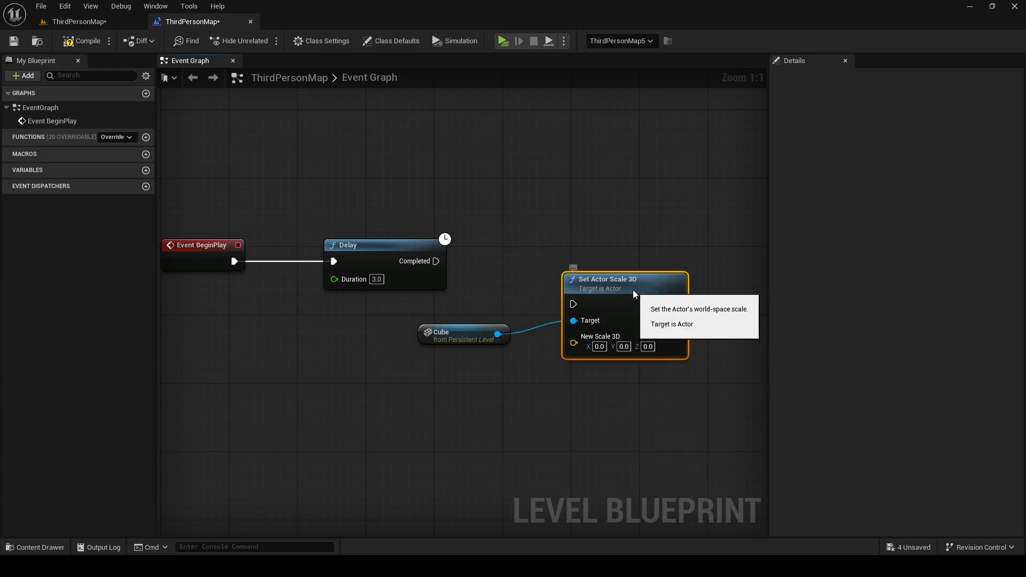
pyautogui.moveTo(632, 290); pyautogui.dragTo(626, 259)
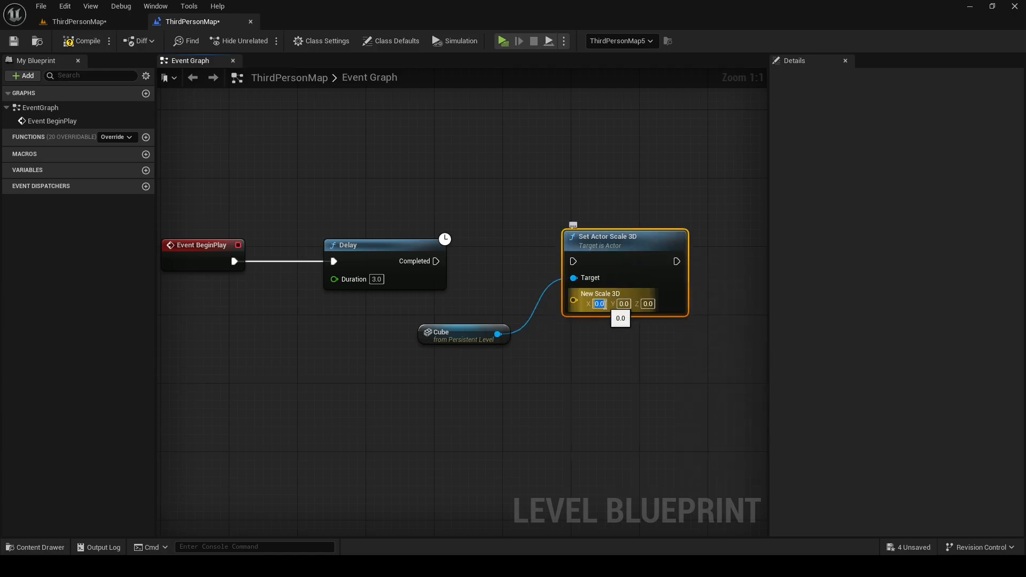
# - Set New Scale 3D to 3, 3, 3 and connect Delay's Completed output to the Set Actor Scale 3D node
pyautogui.write('3')
pyautogui.press('Tab')
pyautogui.write('3')
pyautogui.press('Tab')
pyautogui.write('3')
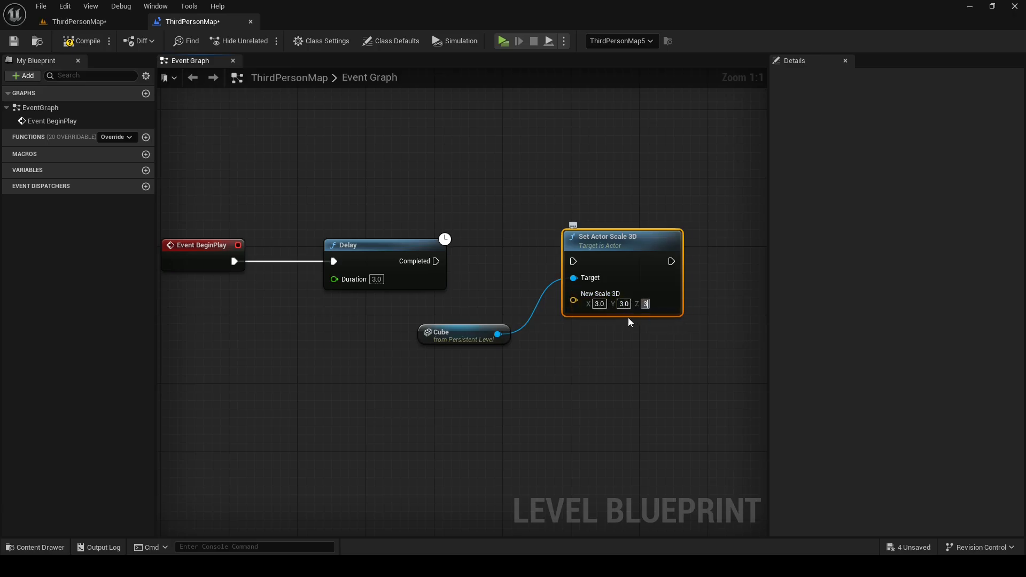
pyautogui.click(628, 319)
pyautogui.moveTo(573, 262); pyautogui.dragTo(436, 262)
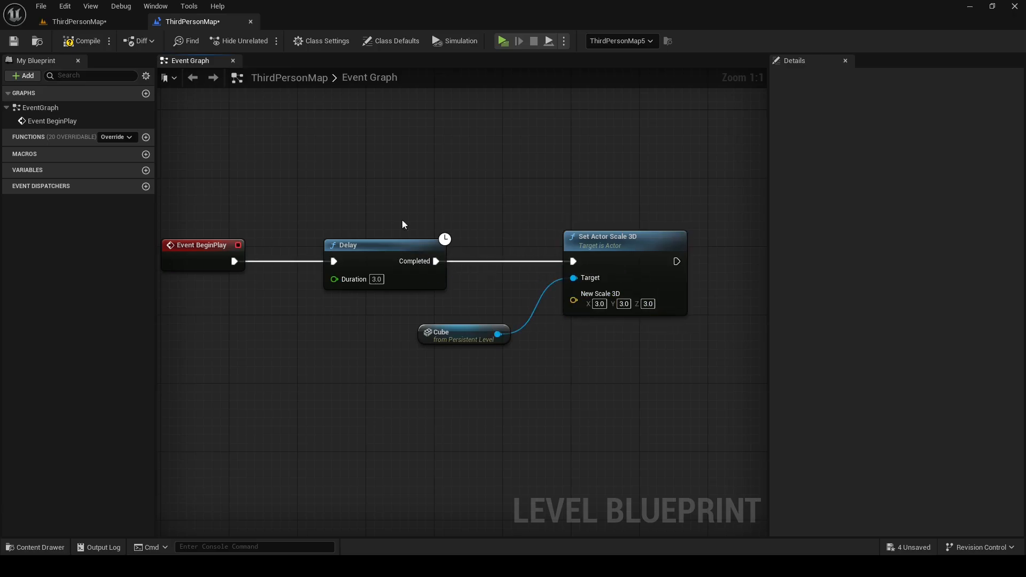
# - Compile the level blueprint, play-test the cube's delayed scaling, and save the ThirdPersonMap level
pyautogui.click(80, 41)
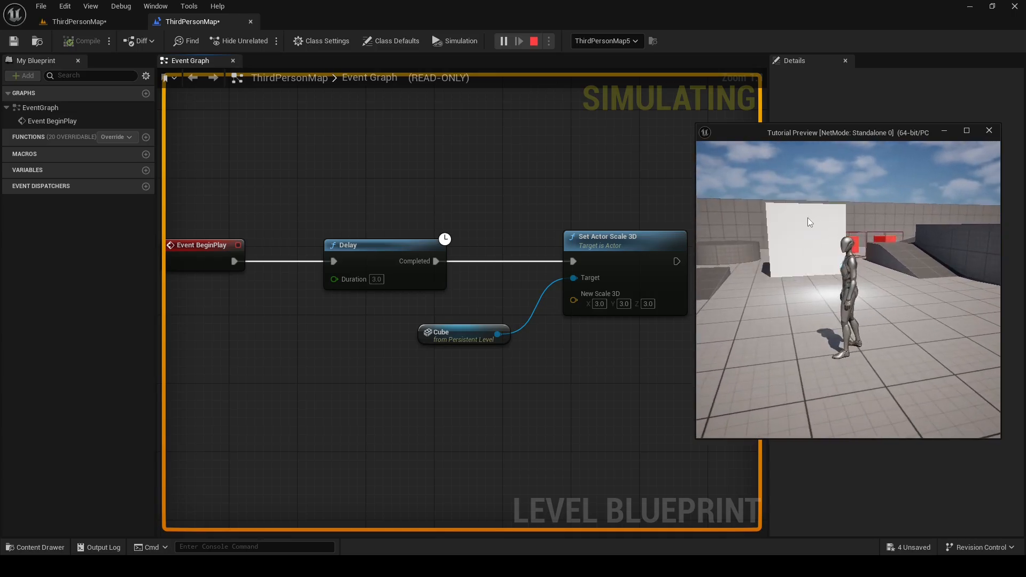
pyautogui.press('Escape')
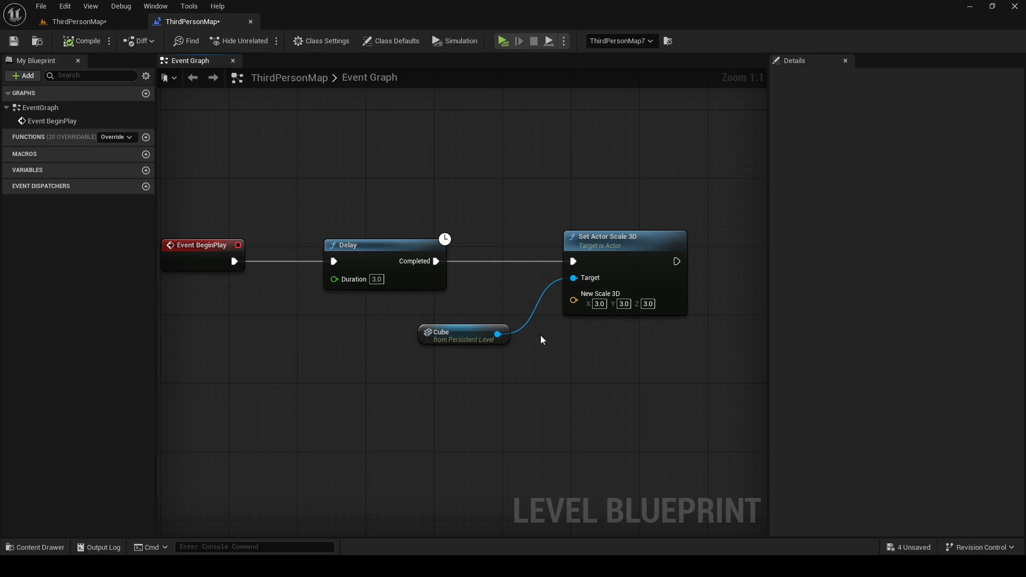
pyautogui.click(95, 21)
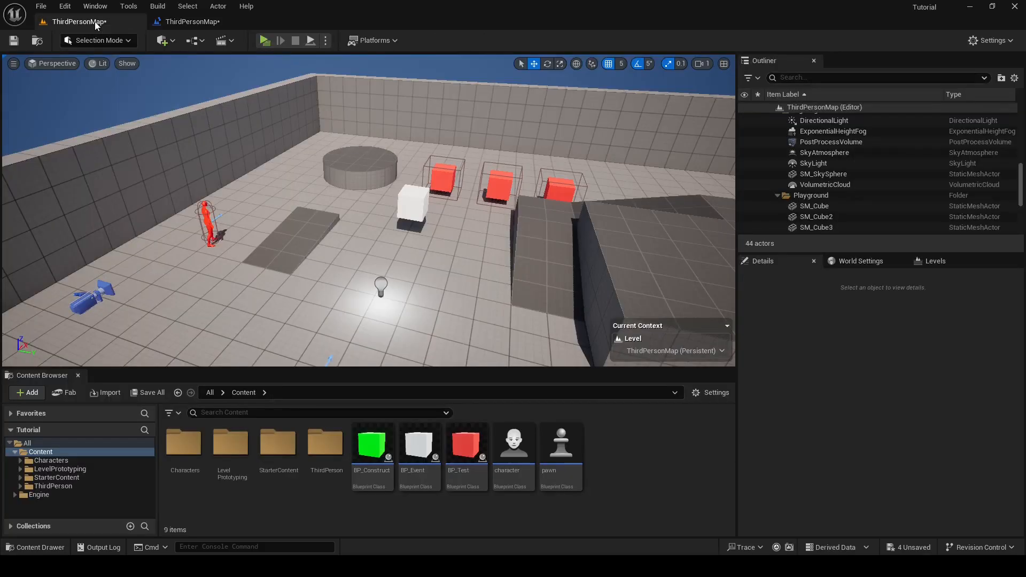
pyautogui.click(15, 41)
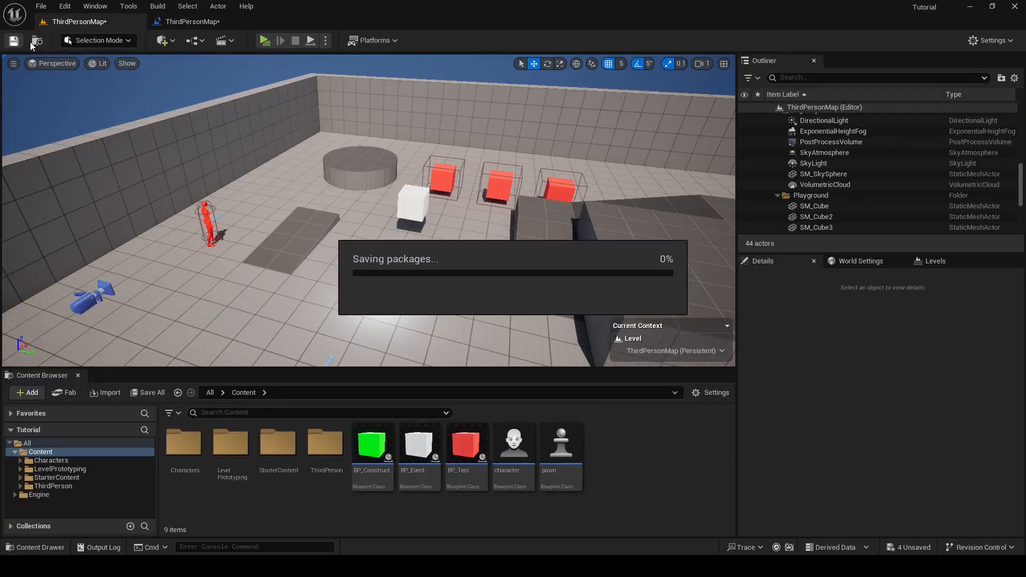
# - Select the BP_Test red cube nearest the cylinder, open its blueprint, and inspect the RotatingMovement component's Rotation Rate axes
pyautogui.click(447, 172)
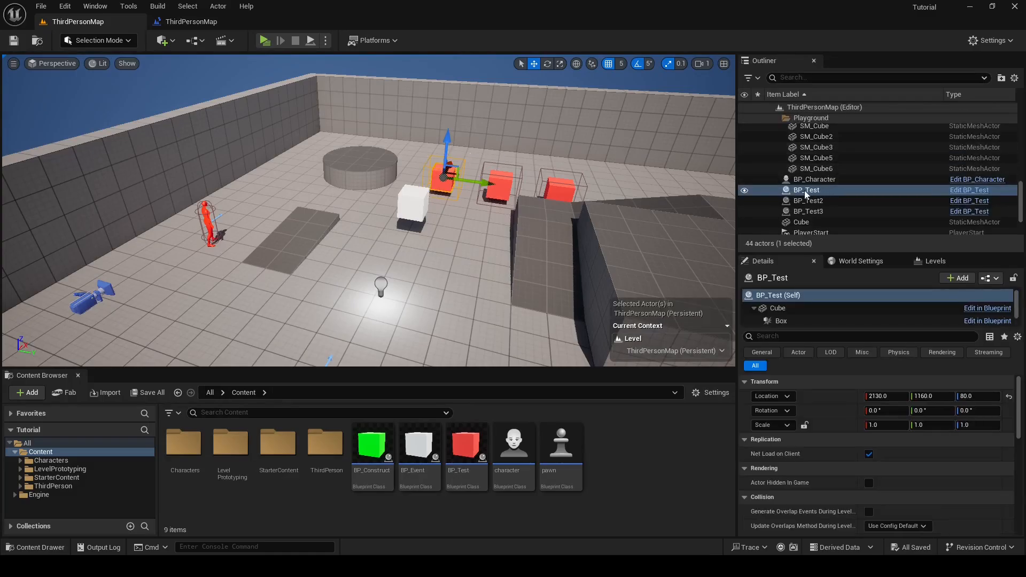
pyautogui.click(961, 192)
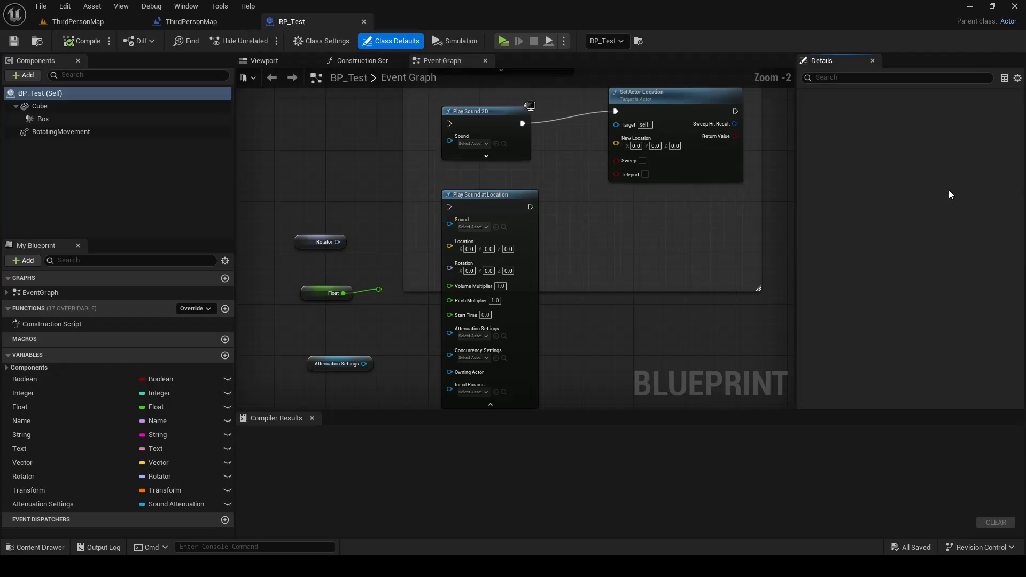
pyautogui.scroll(-2, 576, 184)
pyautogui.moveTo(417, 175); pyautogui.dragTo(456, 240, button='right')
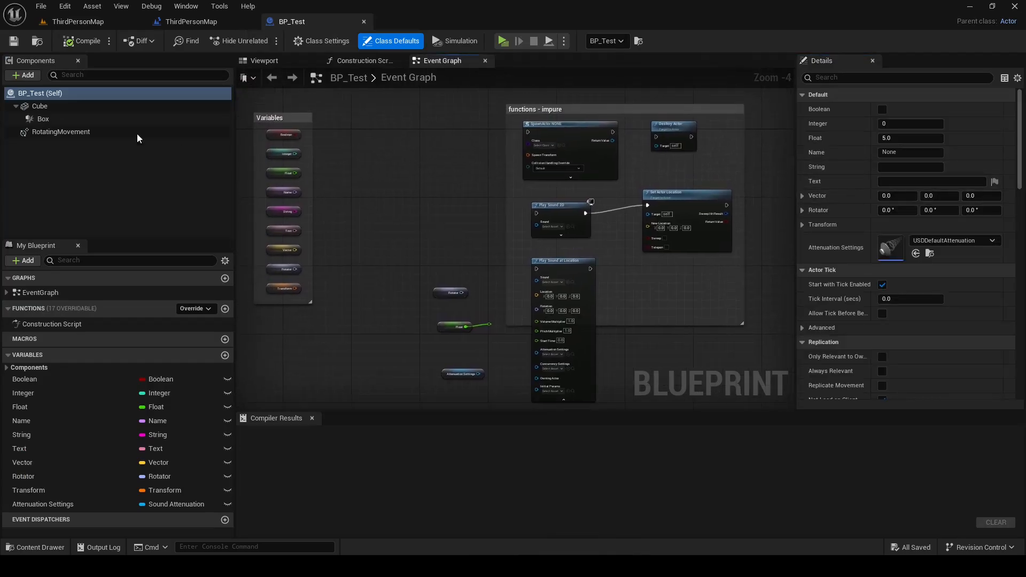
pyautogui.click(137, 132)
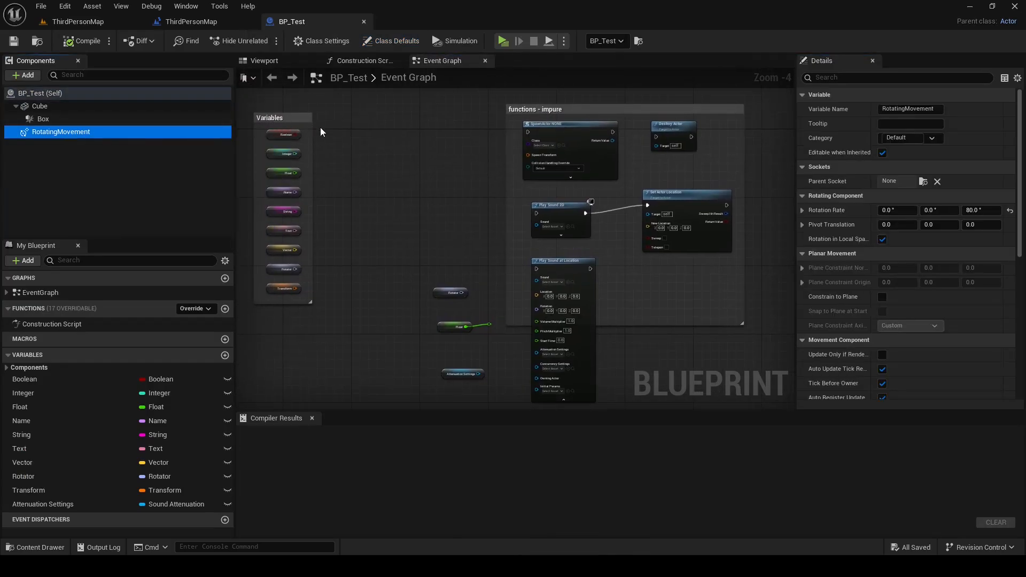
pyautogui.moveTo(367, 143); pyautogui.dragTo(281, 112, button='right')
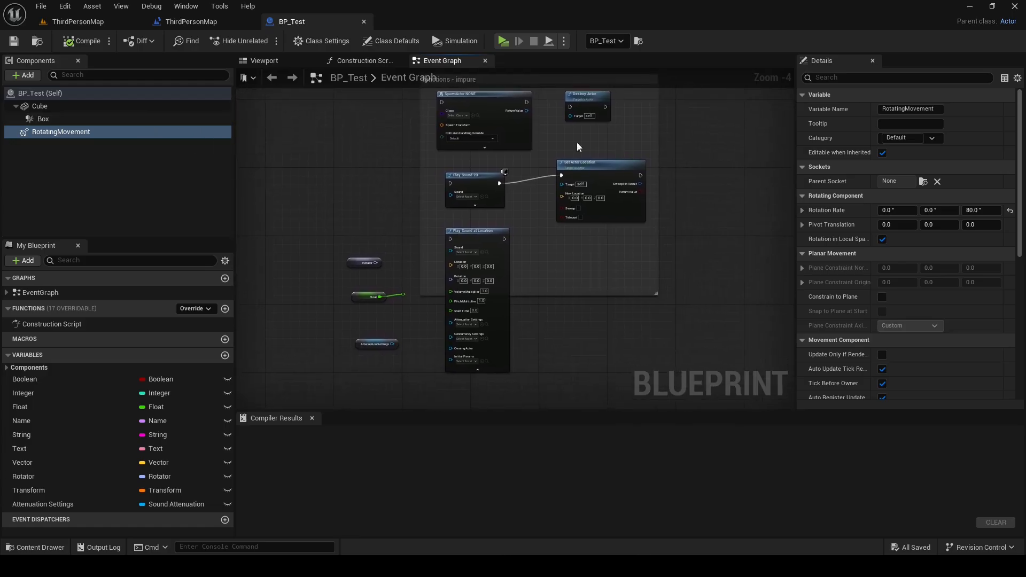
pyautogui.click(802, 211)
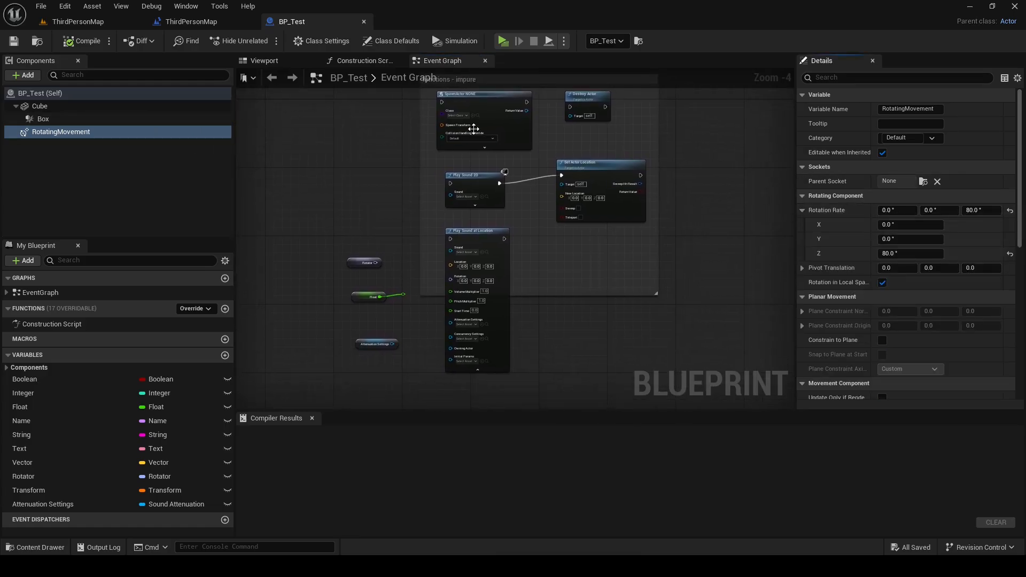
# - Return to the level blueprint and create a reference to BP_Test in the empty space below the Delay node
pyautogui.click(79, 23)
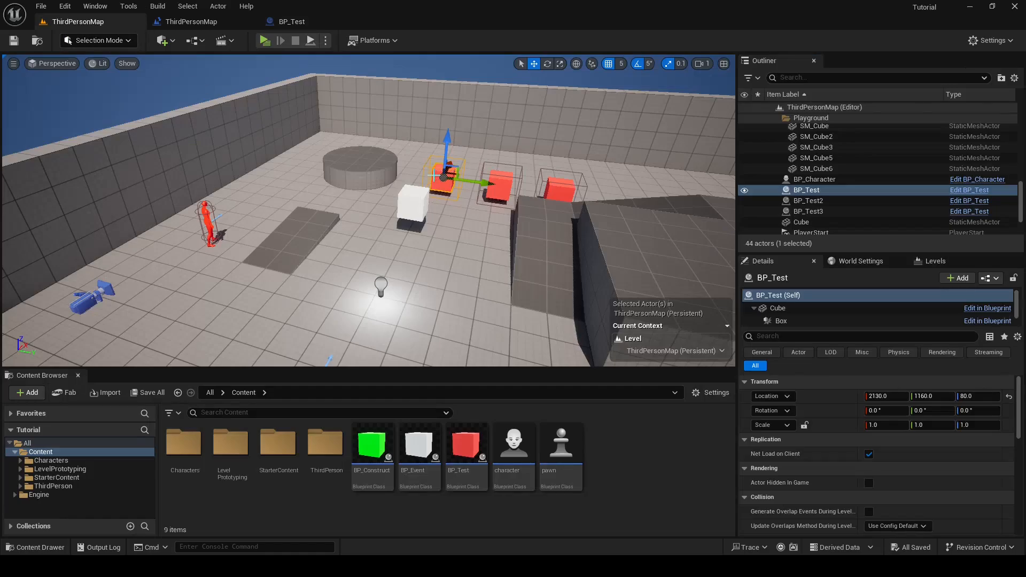
pyautogui.click(172, 23)
pyautogui.moveTo(406, 173); pyautogui.dragTo(443, 114, button='right')
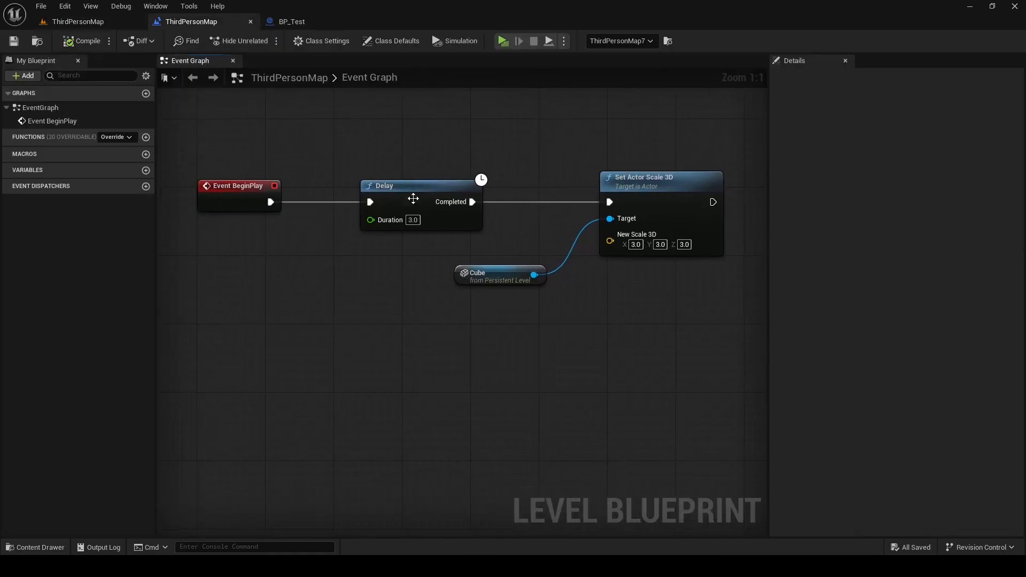
pyautogui.moveTo(359, 340); pyautogui.dragTo(357, 341, button='right')
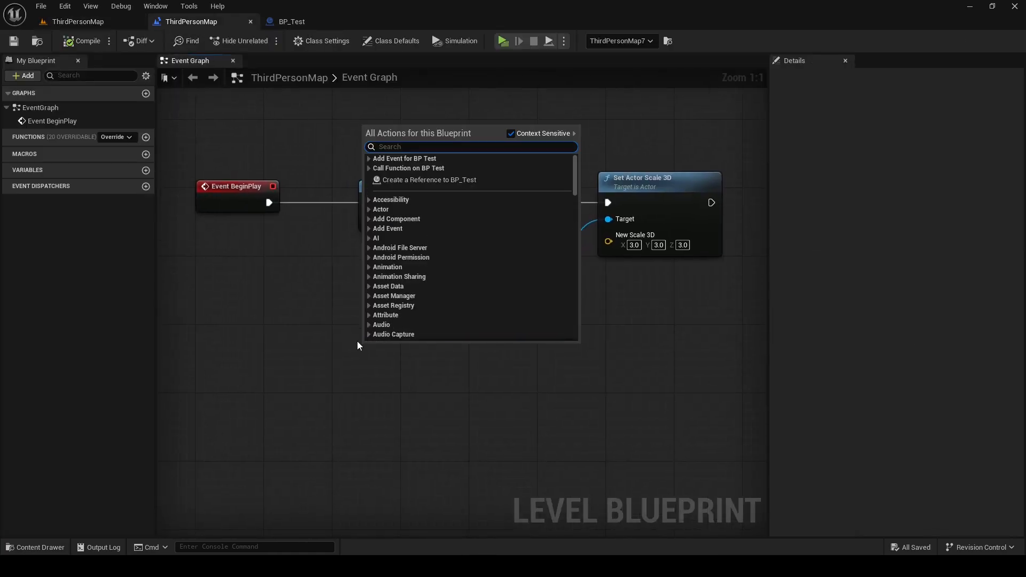
pyautogui.click(412, 181)
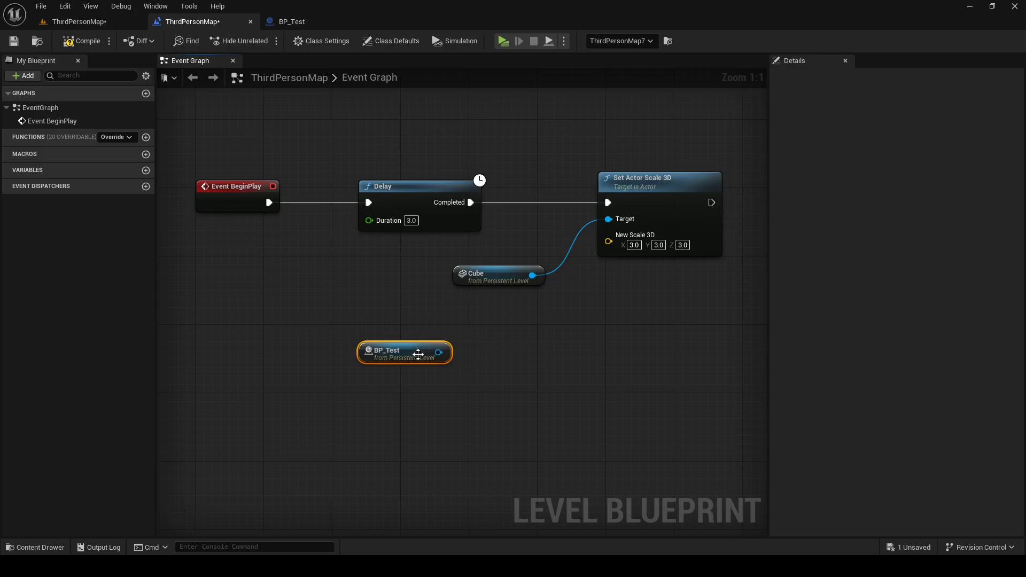
# - Add a Get Rotating Movement node from the BP_Test reference and arrange both nodes in a row near the graph's lower edge
pyautogui.moveTo(418, 353); pyautogui.dragTo(506, 417)
pyautogui.click(433, 410)
pyautogui.write('r')
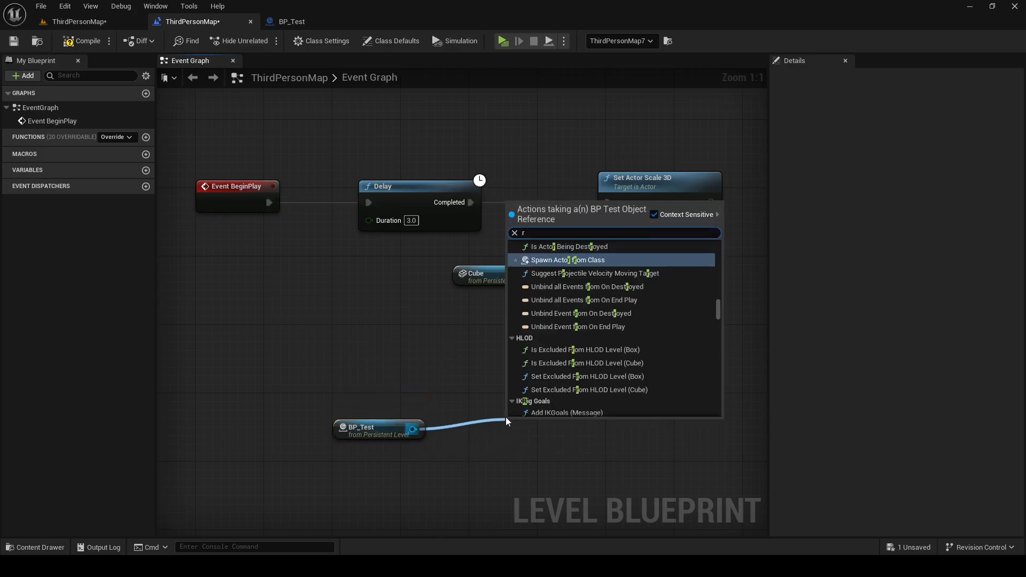
pyautogui.write('otatin')
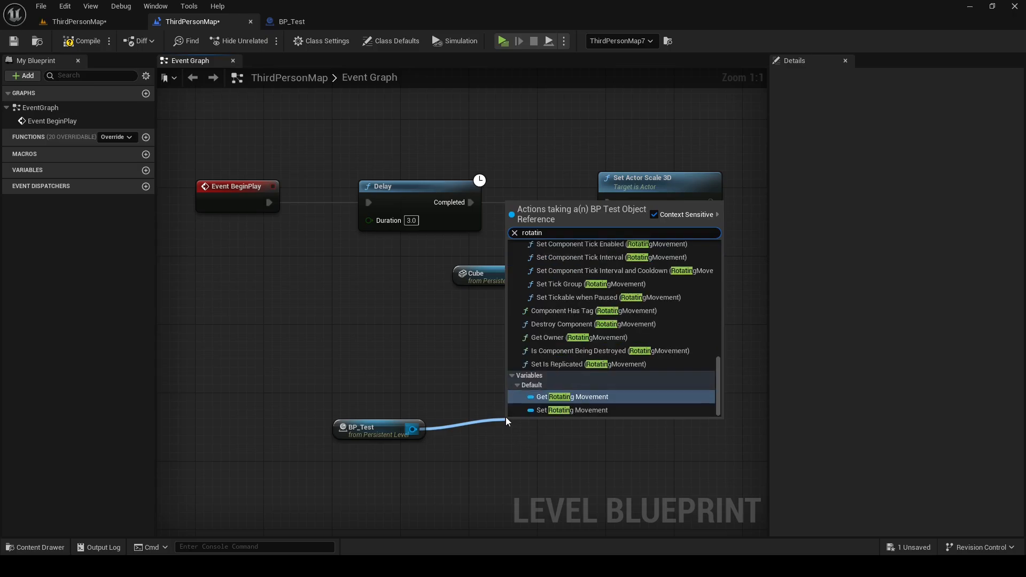
pyautogui.write('g')
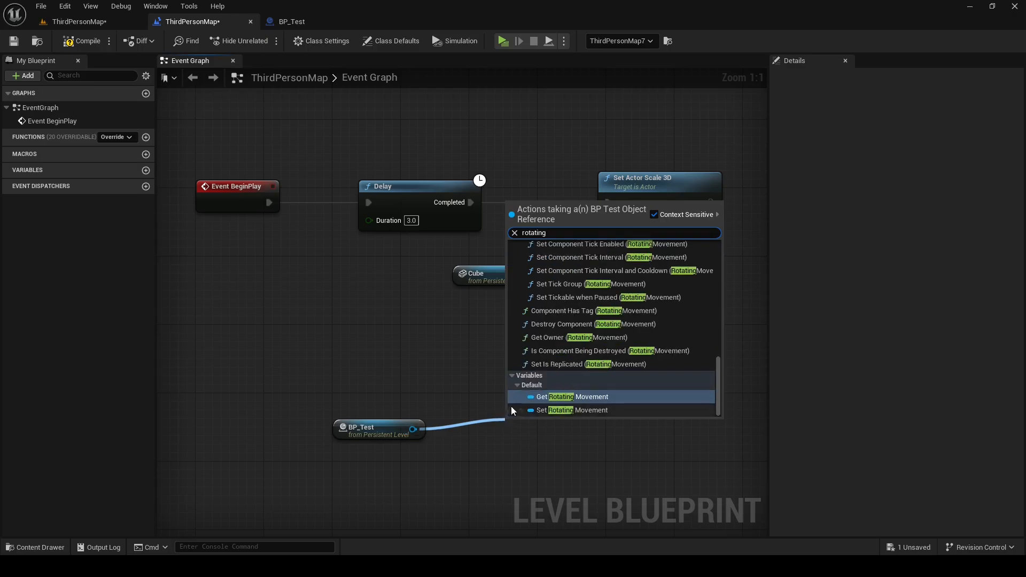
pyautogui.click(541, 397)
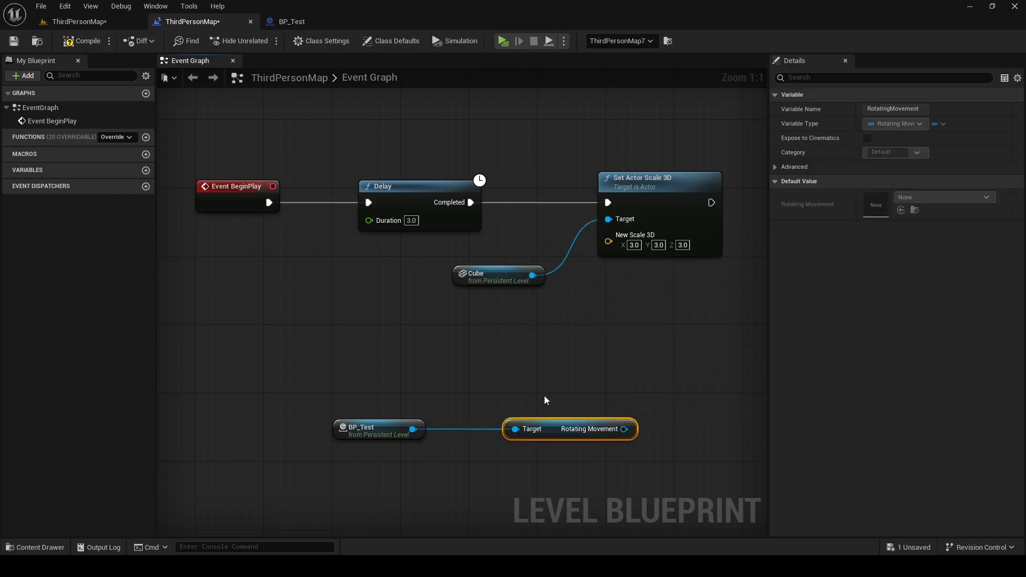
pyautogui.moveTo(641, 380); pyautogui.dragTo(360, 438)
pyautogui.moveTo(551, 433); pyautogui.dragTo(448, 450)
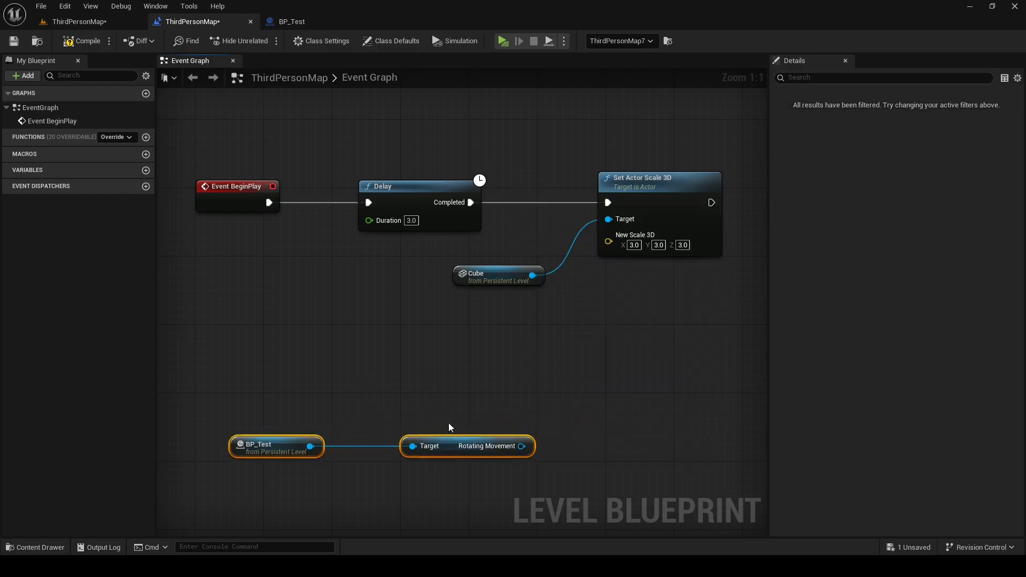
pyautogui.click(448, 423)
# - Add a Set Rotation Rate node targeting the Rotating Movement component
pyautogui.moveTo(521, 446); pyautogui.dragTo(573, 416)
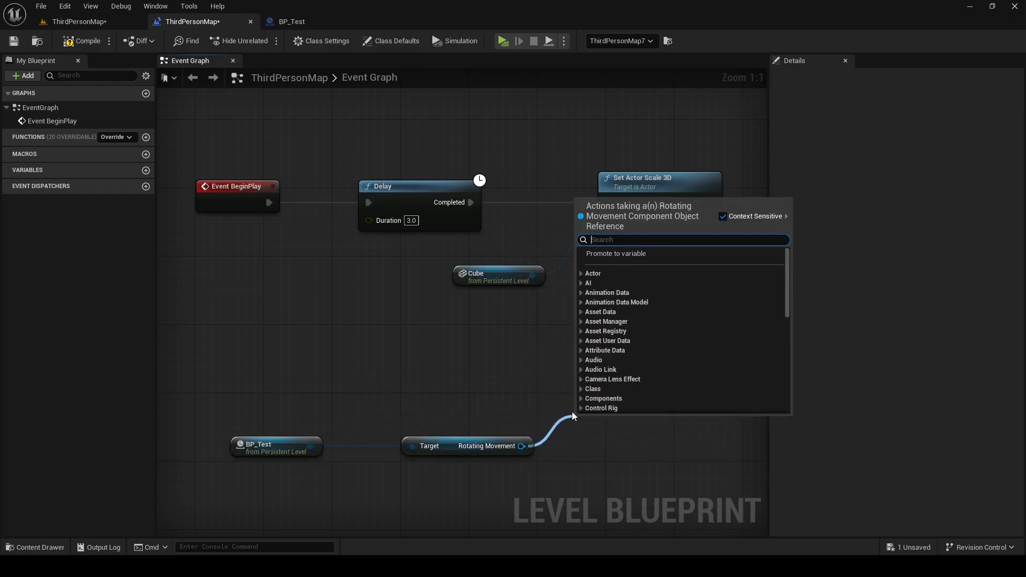
pyautogui.write('rotation')
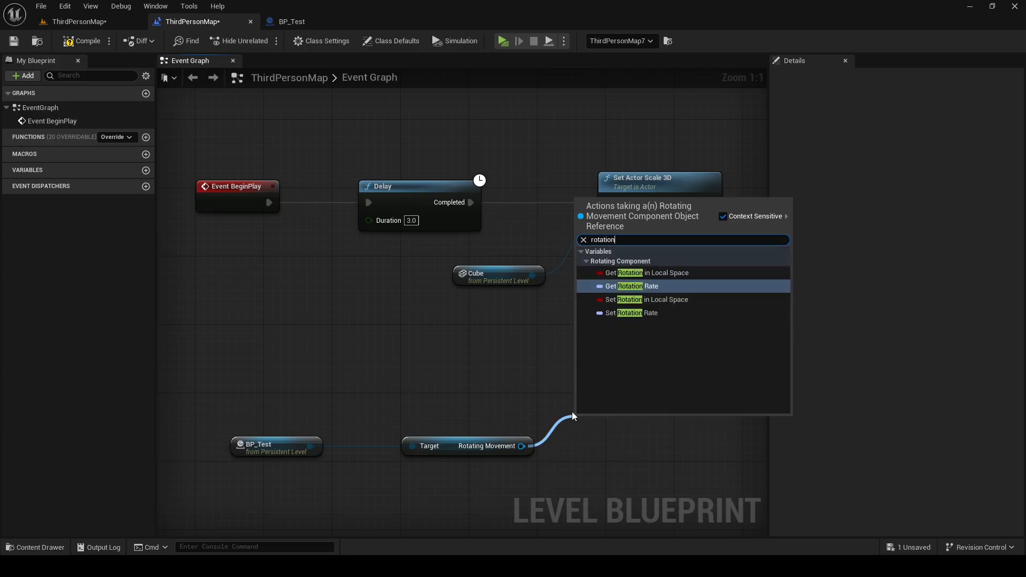
pyautogui.write(' rate')
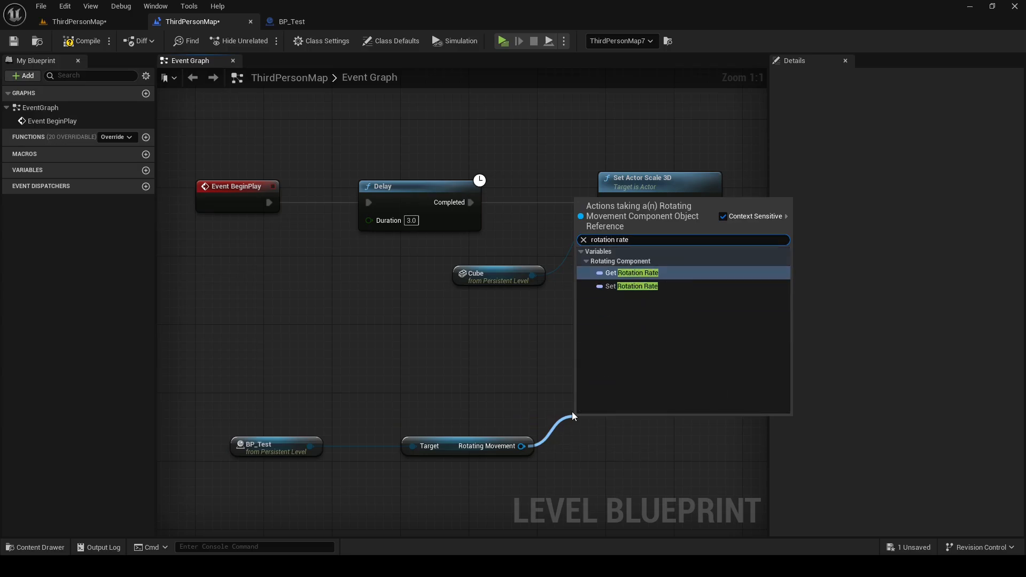
pyautogui.click(620, 286)
pyautogui.click(622, 339)
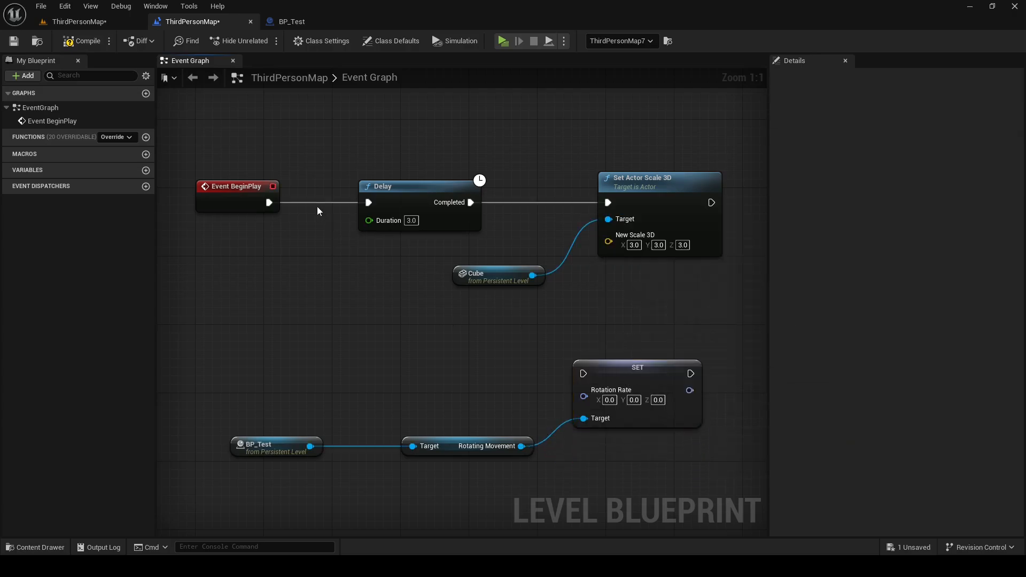
# - Rewire Event BeginPlay from the Delay to the Rotation Rate SET node and set the rotation rate to 45, 45, 45
pyautogui.keyDown('alt'); pyautogui.click(310, 201); pyautogui.keyUp('alt')
pyautogui.moveTo(233, 197); pyautogui.dragTo(587, 373)
pyautogui.click(609, 400)
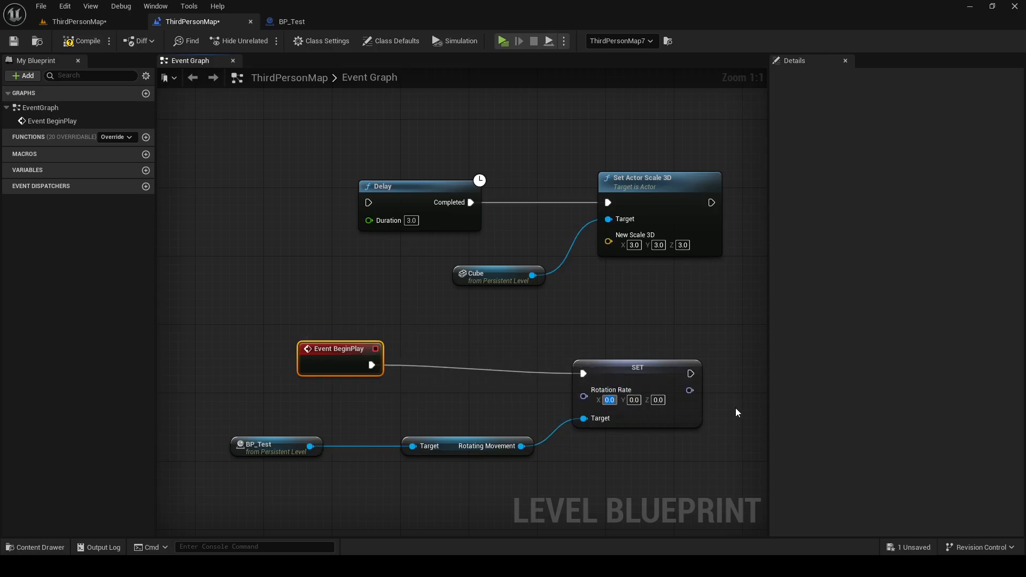
pyautogui.write('45')
pyautogui.press('Tab')
pyautogui.write('45')
pyautogui.press('Tab')
pyautogui.write('45')
pyautogui.click(736, 408)
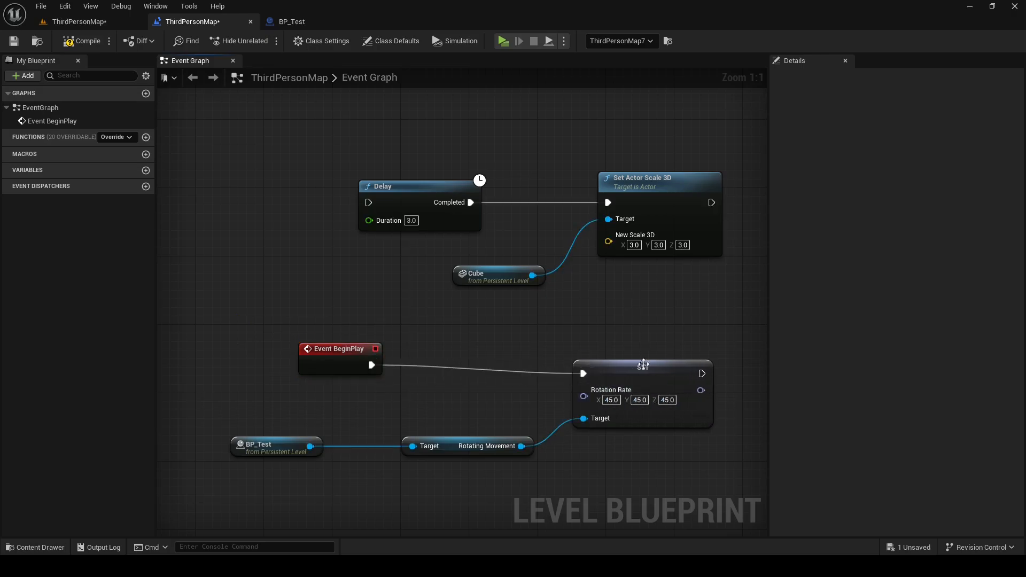
# - Align the SET node with Event BeginPlay to straighten their connection, and compile the level blueprint
pyautogui.click(640, 367)
pyautogui.moveTo(642, 369); pyautogui.dragTo(642, 360)
pyautogui.click(606, 319)
pyautogui.click(82, 42)
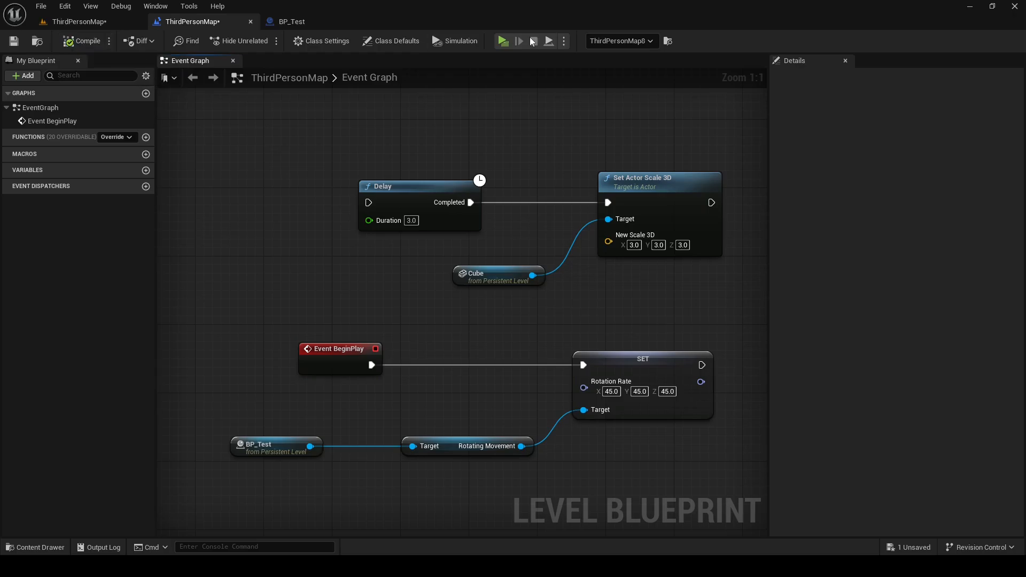
# - Play the level and run the character to the rotating red cubes, and check the Rotating Movement settings in the BP_Test blueprint
pyautogui.click(503, 41)
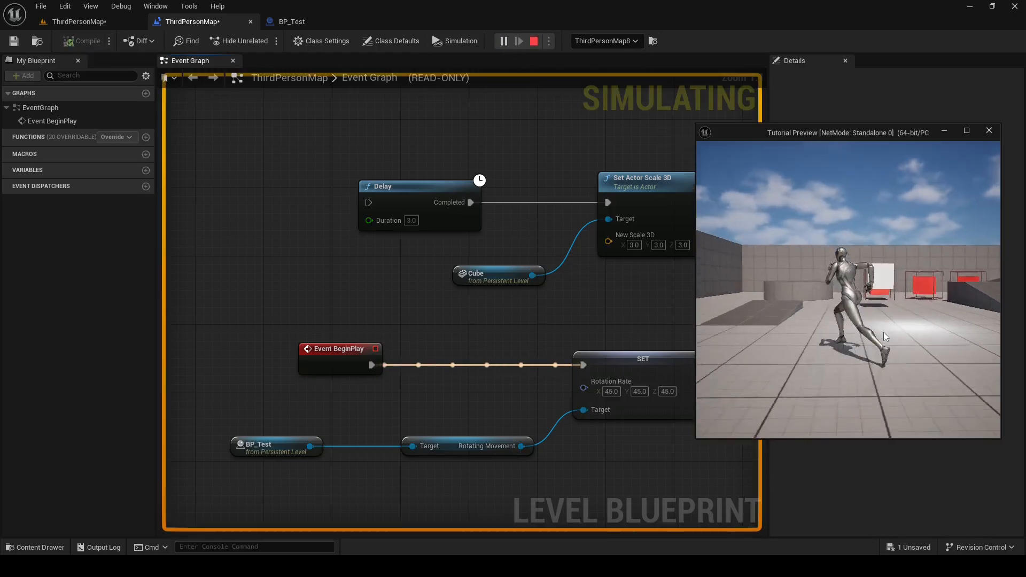
pyautogui.press('w')
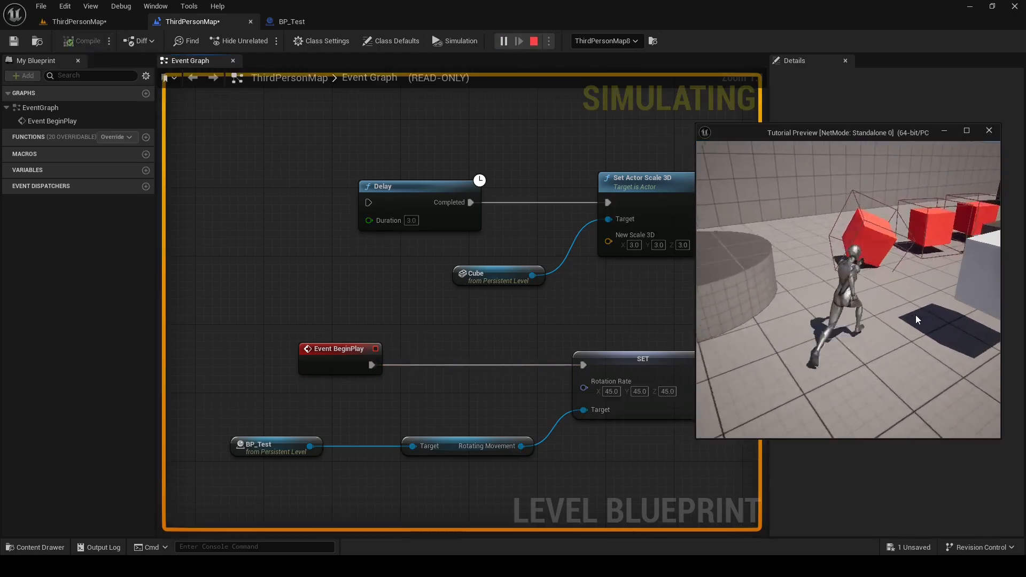
pyautogui.press('d')
pyautogui.press('w')
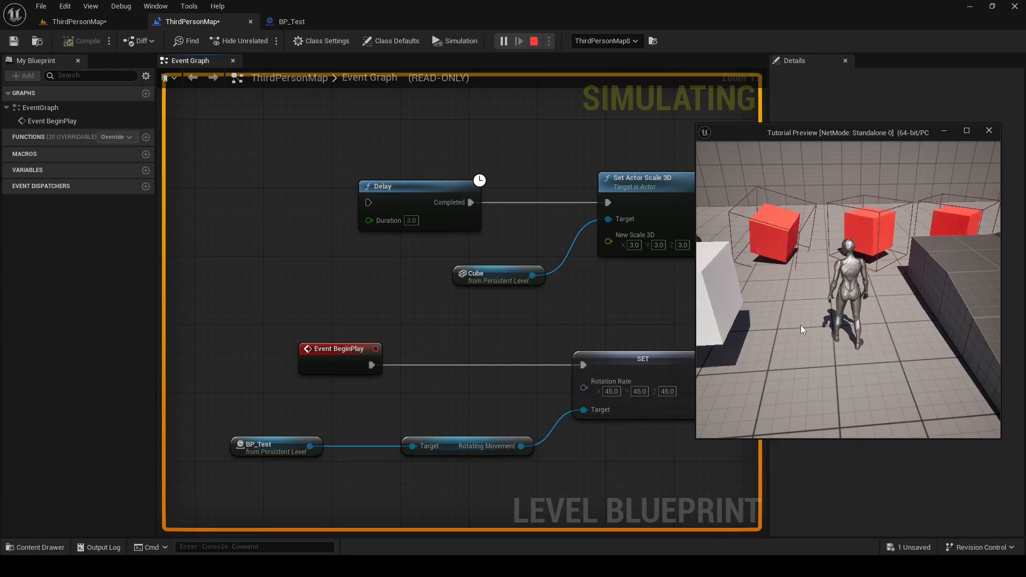
pyautogui.press('Escape')
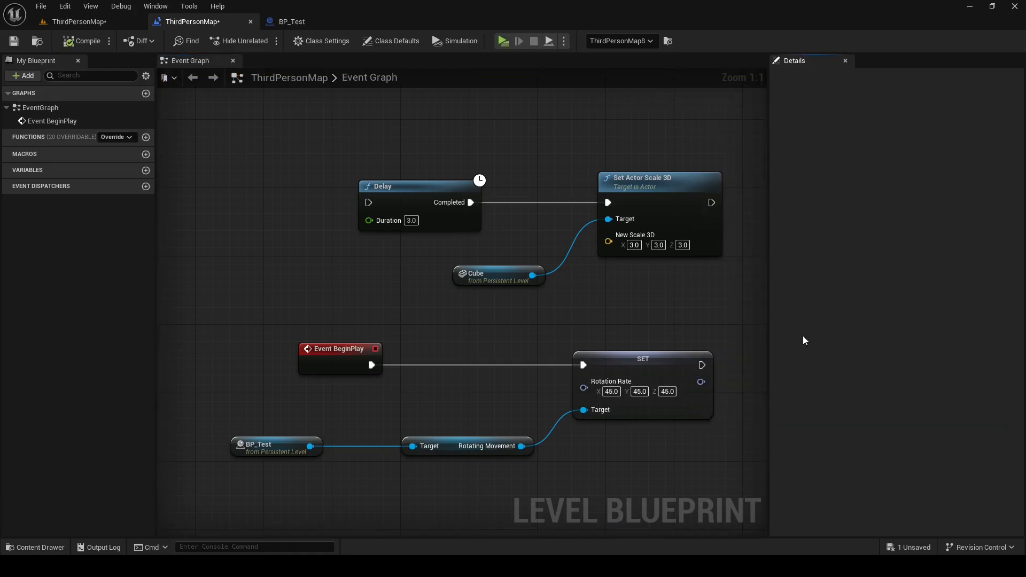
pyautogui.click(280, 453)
pyautogui.click(292, 21)
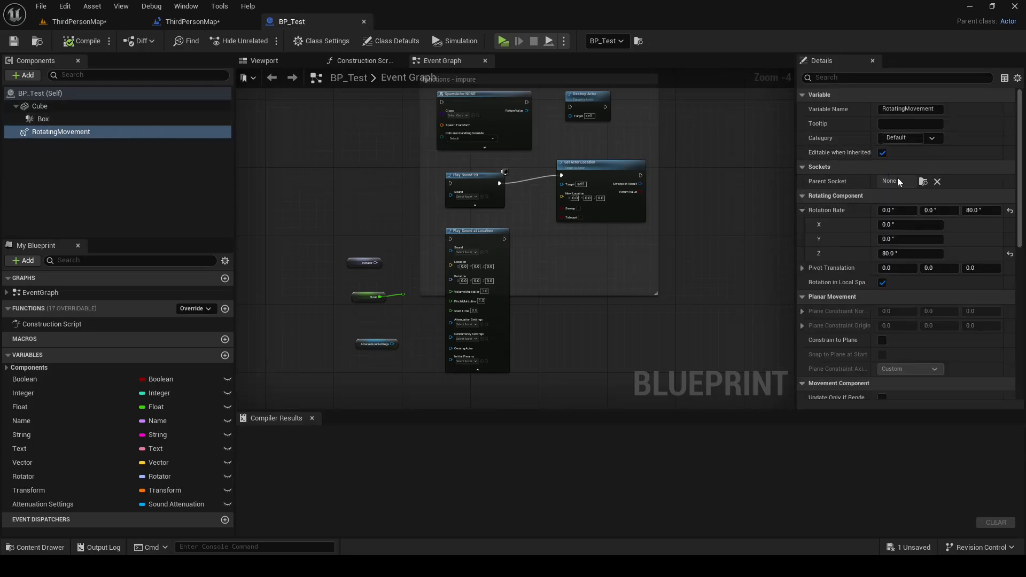
# - Duplicate the white cube twice in the level to form a row, and select all three cubes
pyautogui.click(103, 23)
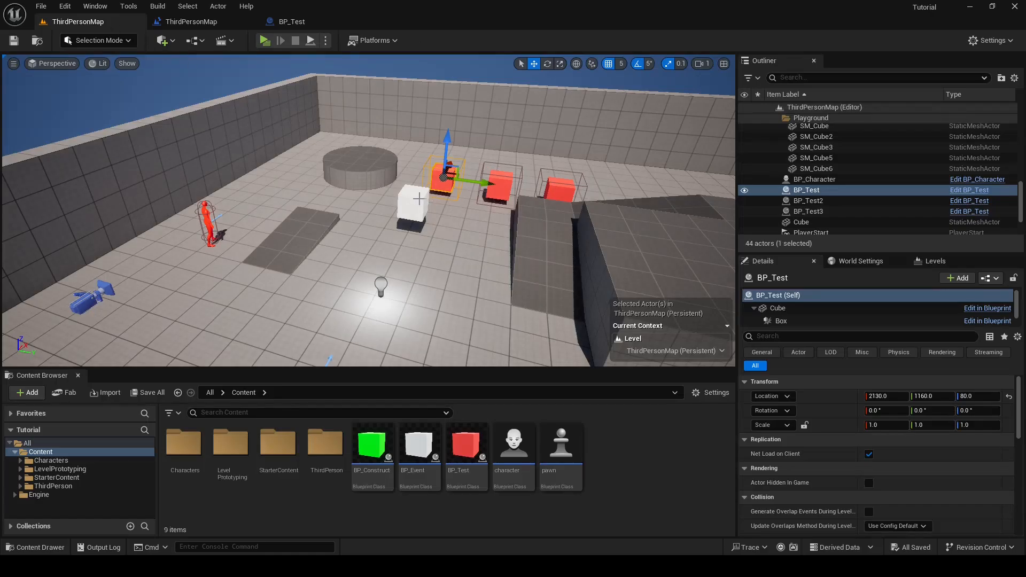
pyautogui.click(420, 200)
pyautogui.moveTo(442, 209); pyautogui.dragTo(493, 214)
pyautogui.keyDown('ctrl'); pyautogui.click(412, 206); pyautogui.keyUp('ctrl')
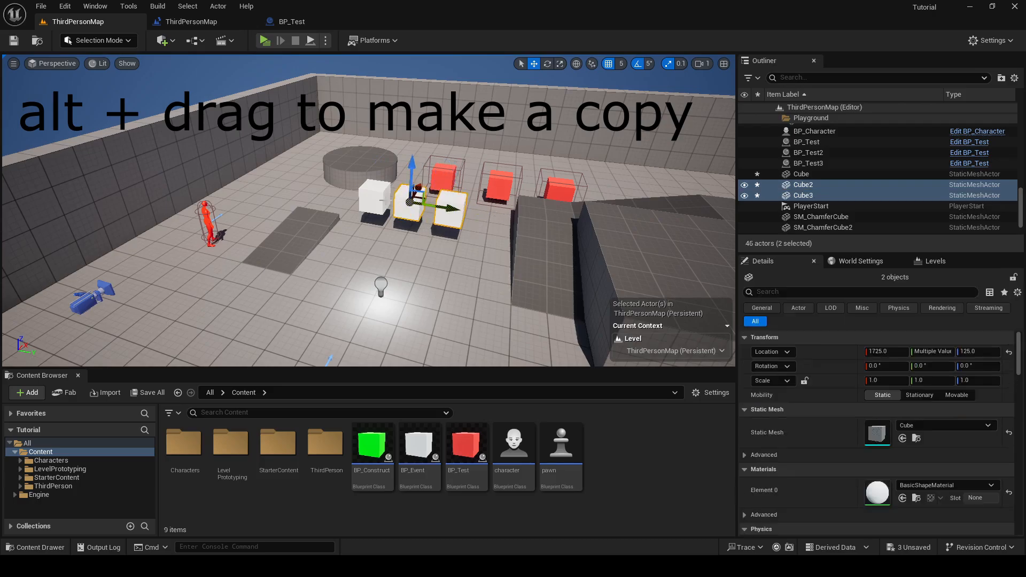
pyautogui.keyDown('ctrl'); pyautogui.click(374, 197); pyautogui.keyUp('ctrl')
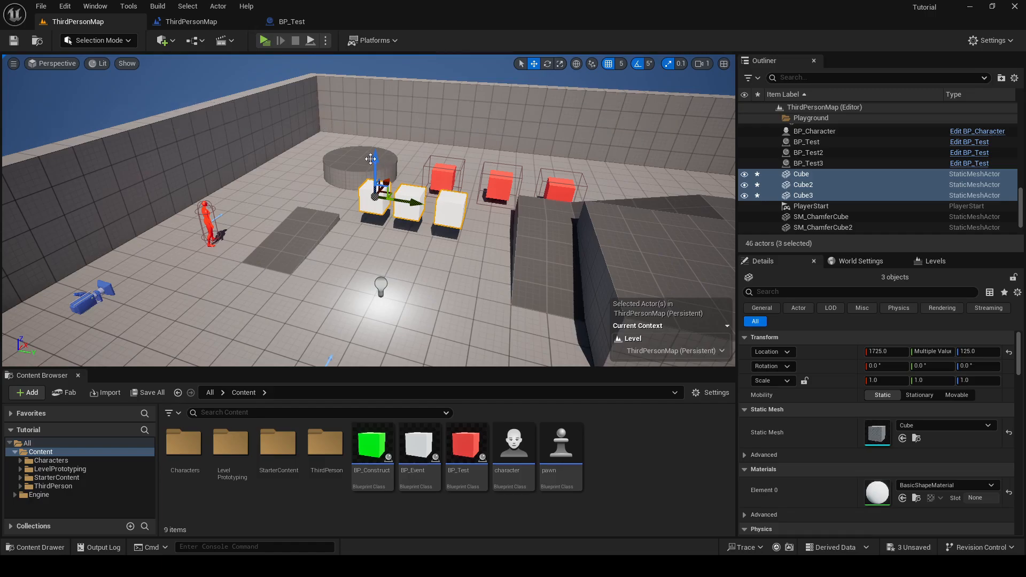
# - Add references to the three selected cubes in the level blueprint, stacked in a column below the BP_Test nodes
pyautogui.click(192, 21)
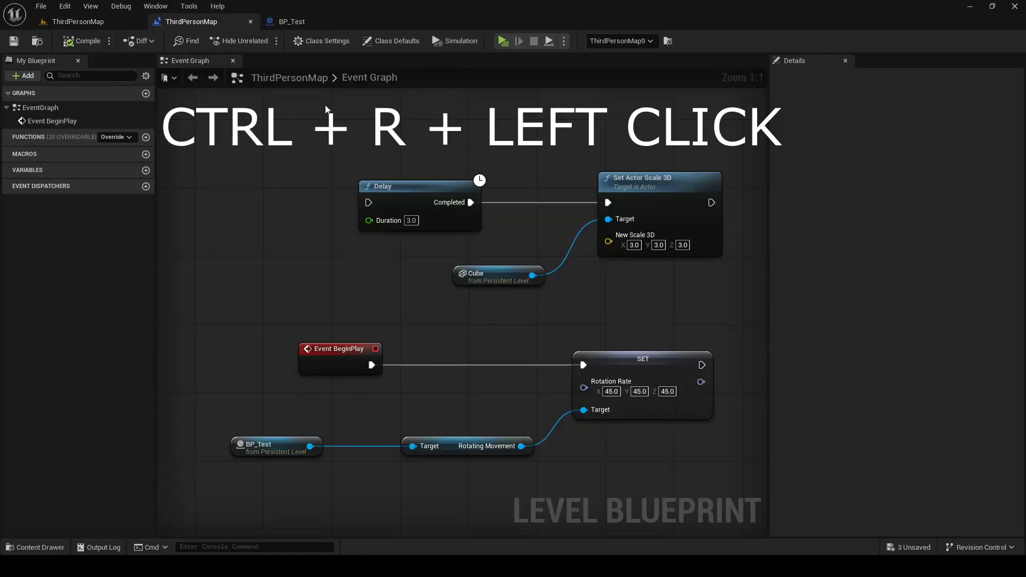
pyautogui.moveTo(401, 129); pyautogui.dragTo(271, 168, button='right')
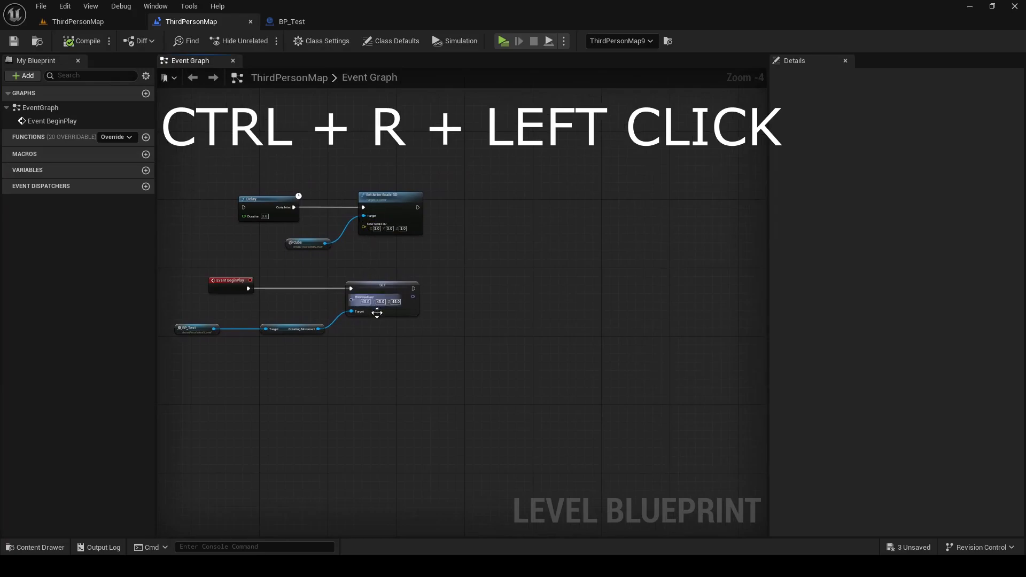
pyautogui.moveTo(342, 242); pyautogui.dragTo(495, 181, button='right')
pyautogui.scroll(1, 425, 283)
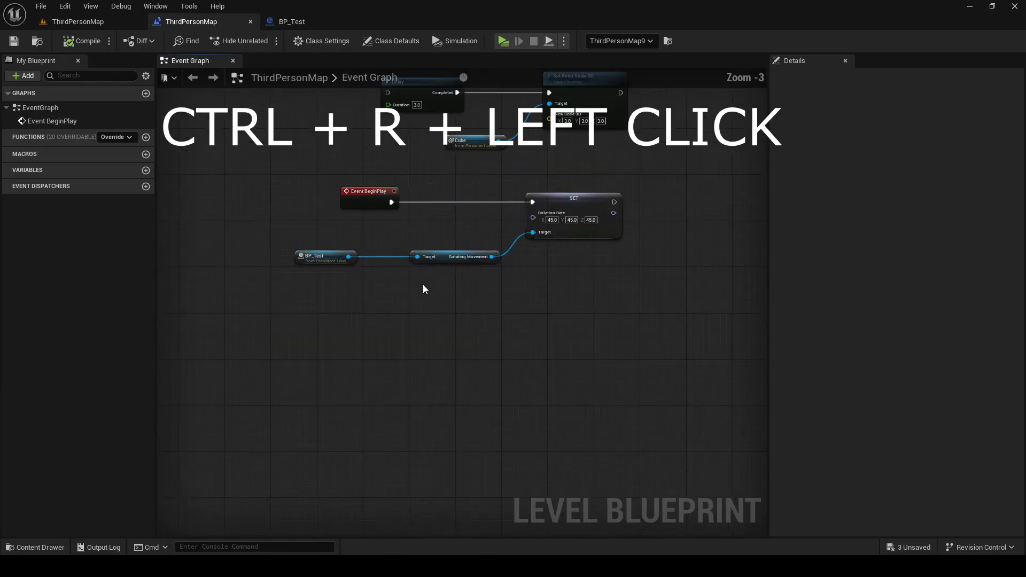
pyautogui.keyDown('ctrl'); pyautogui.click(374, 330); pyautogui.keyUp('ctrl')
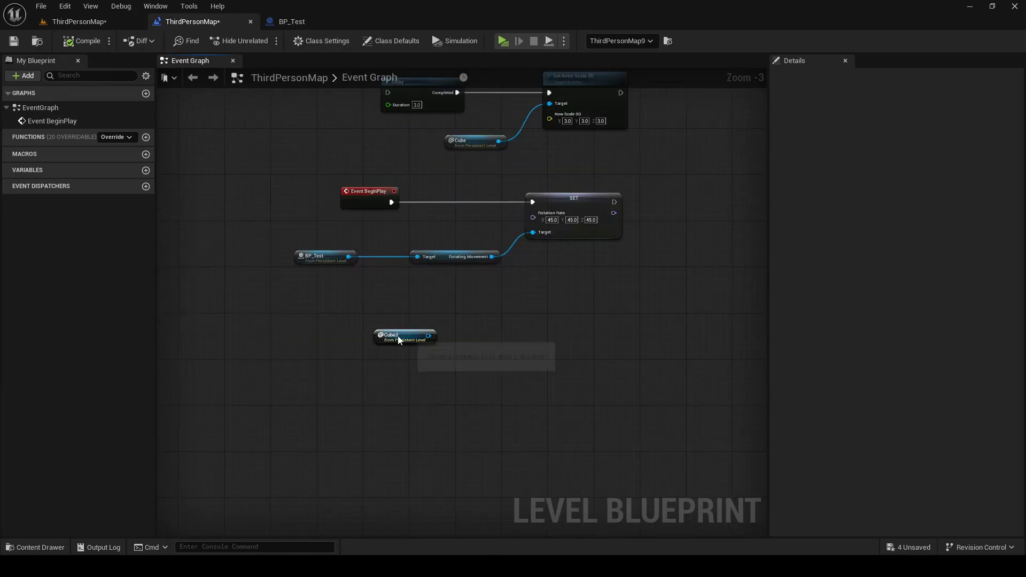
pyautogui.keyDown('ctrl'); pyautogui.click(399, 337); pyautogui.keyUp('ctrl')
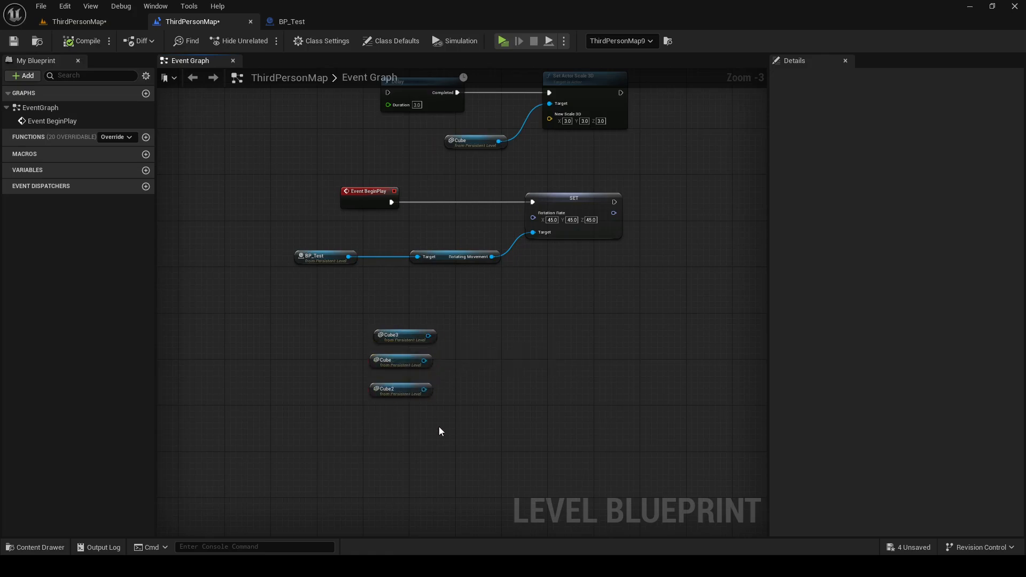
# - Look up the Add Selected Actor Reference(s) shortcut by searching "add selected" in the Editor Preferences keyboard shortcuts
pyautogui.click(65, 6)
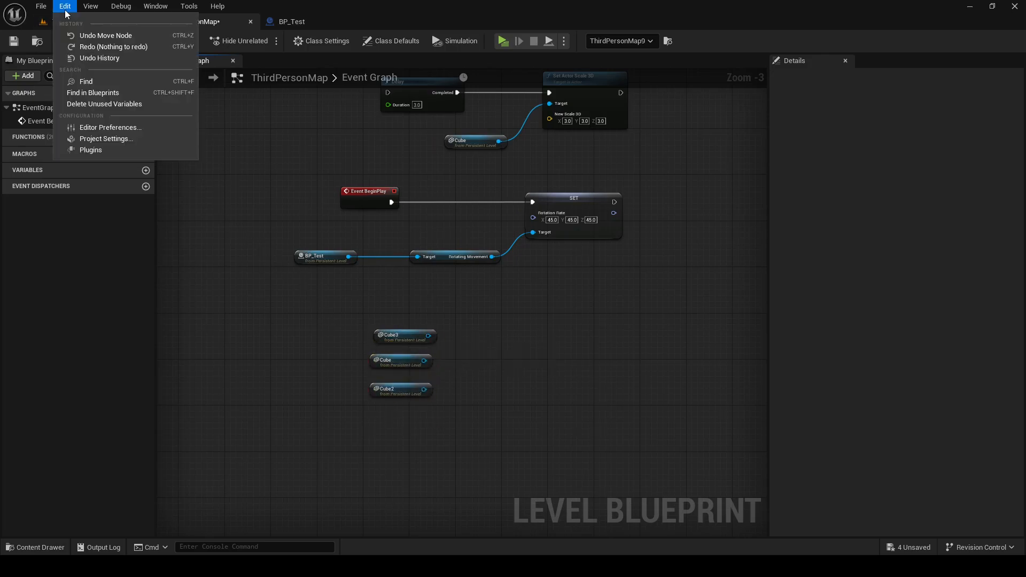
pyautogui.click(117, 131)
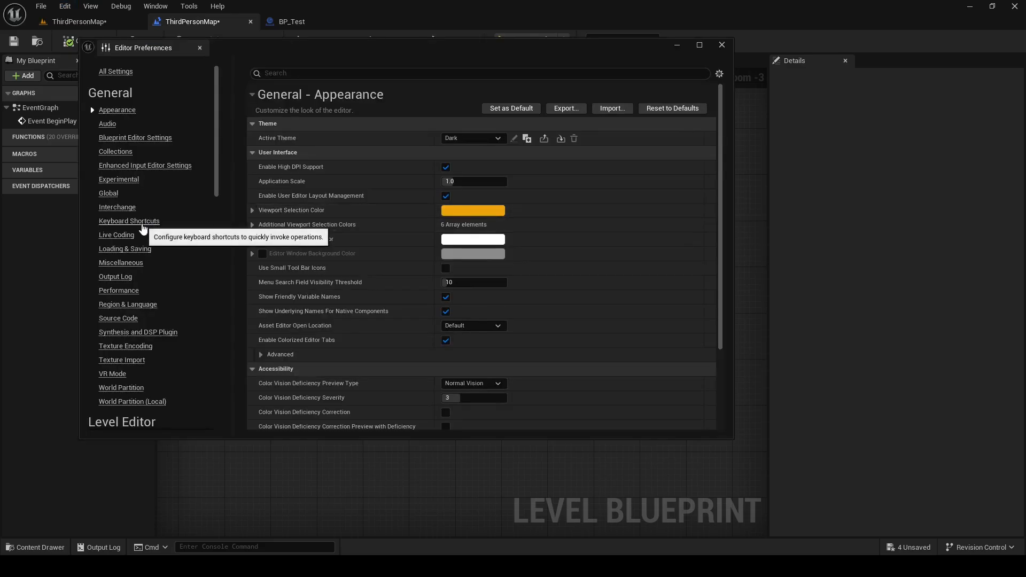
pyautogui.click(141, 225)
pyautogui.click(459, 101)
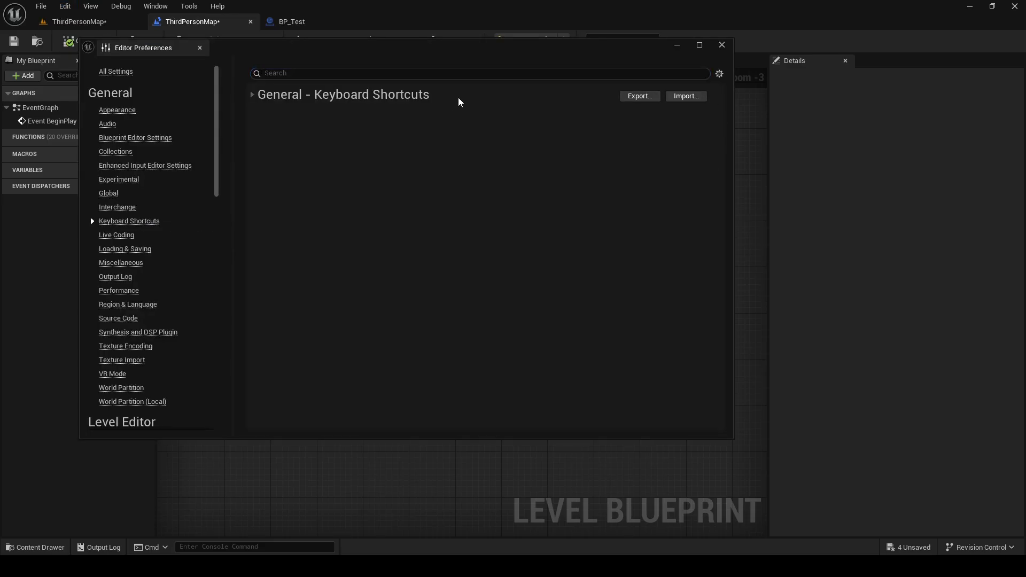
pyautogui.click(253, 95)
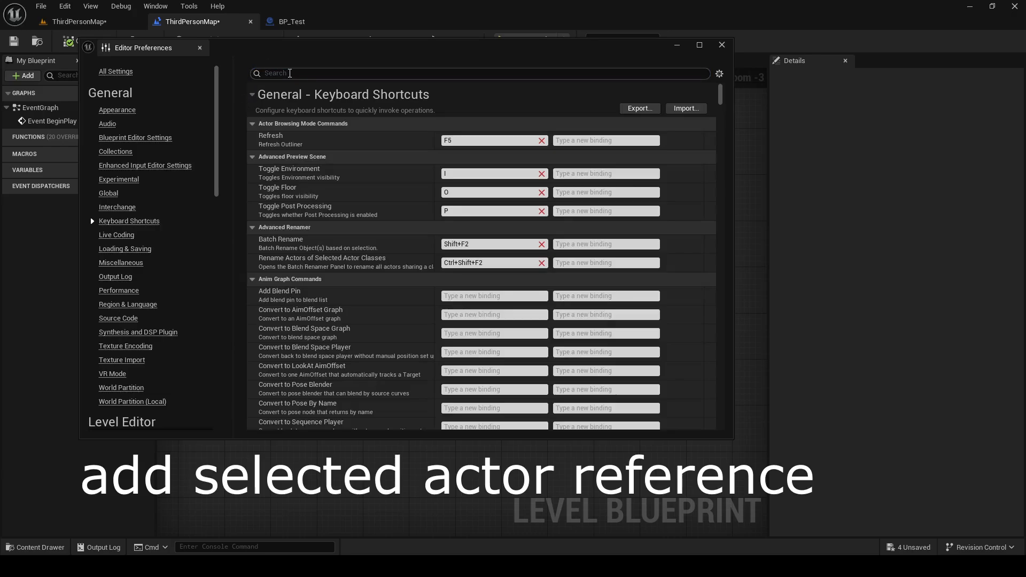
pyautogui.click(290, 73)
pyautogui.write('add')
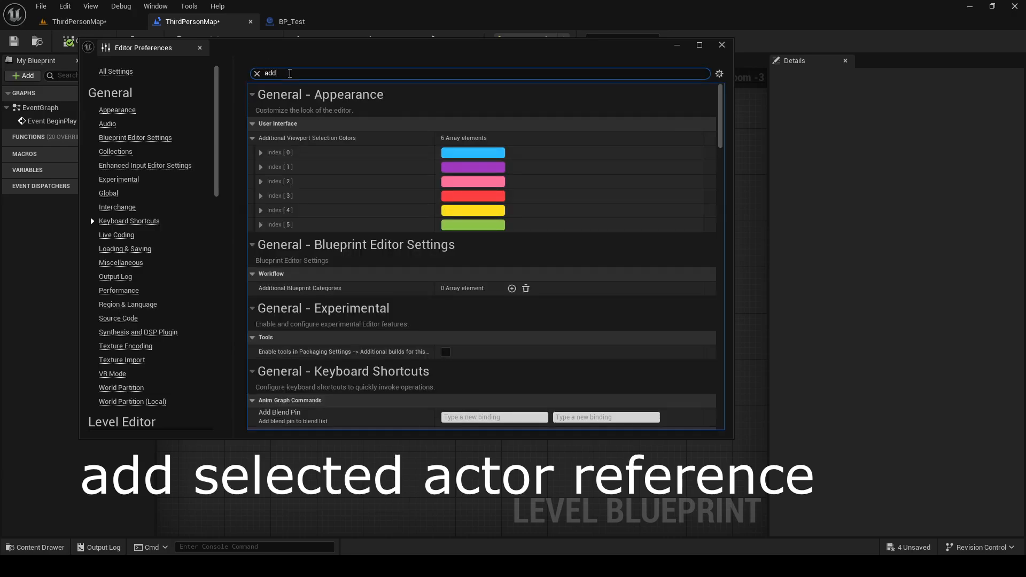
pyautogui.write(' selected')
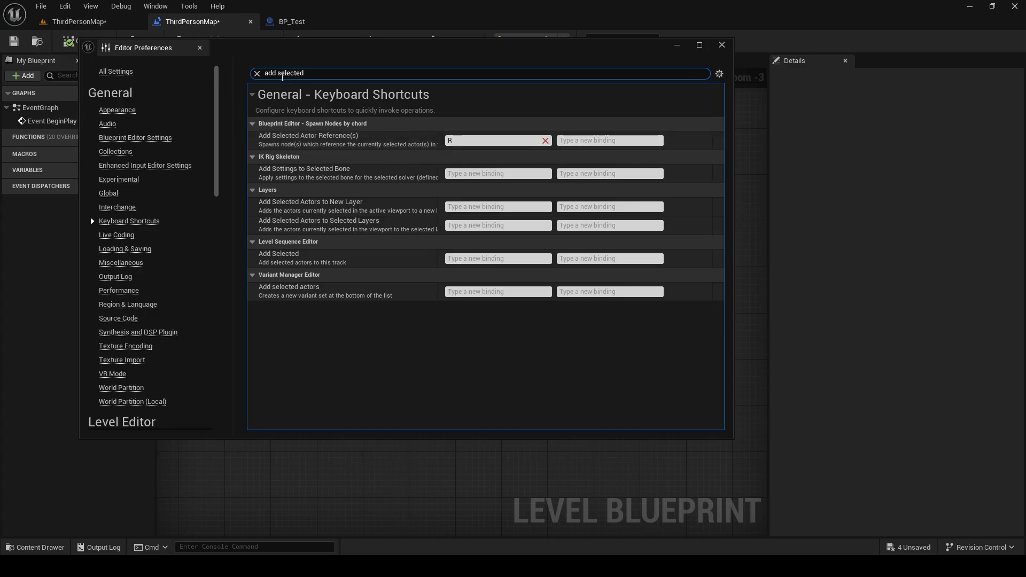
pyautogui.click(258, 73)
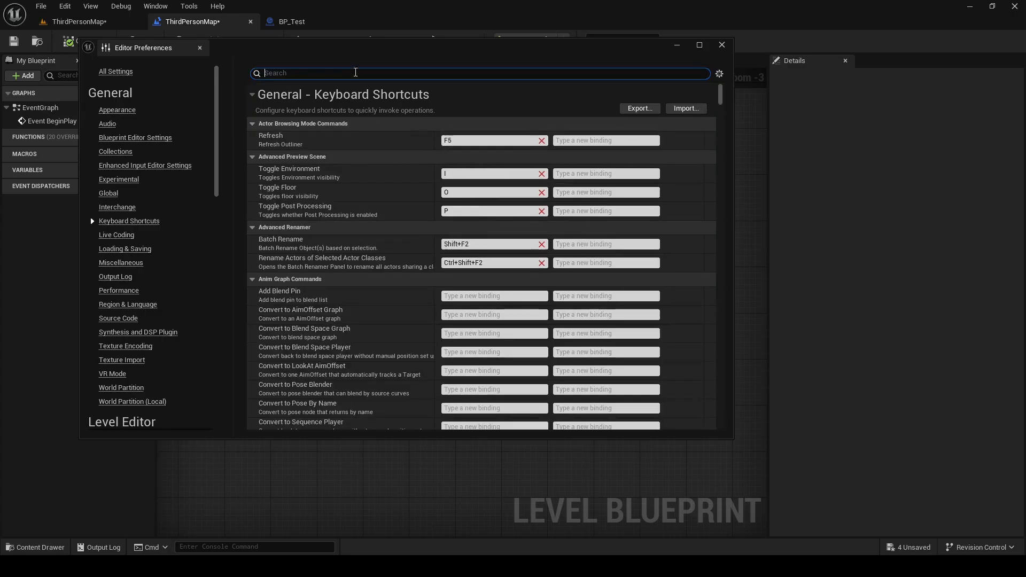
pyautogui.click(721, 45)
# - Disconnect Event BeginPlay from the SET node and move it with the Delay and Set Actor Scale 3D nodes below the Rotating Movement nodes
pyautogui.keyDown('alt'); pyautogui.click(428, 201); pyautogui.keyUp('alt')
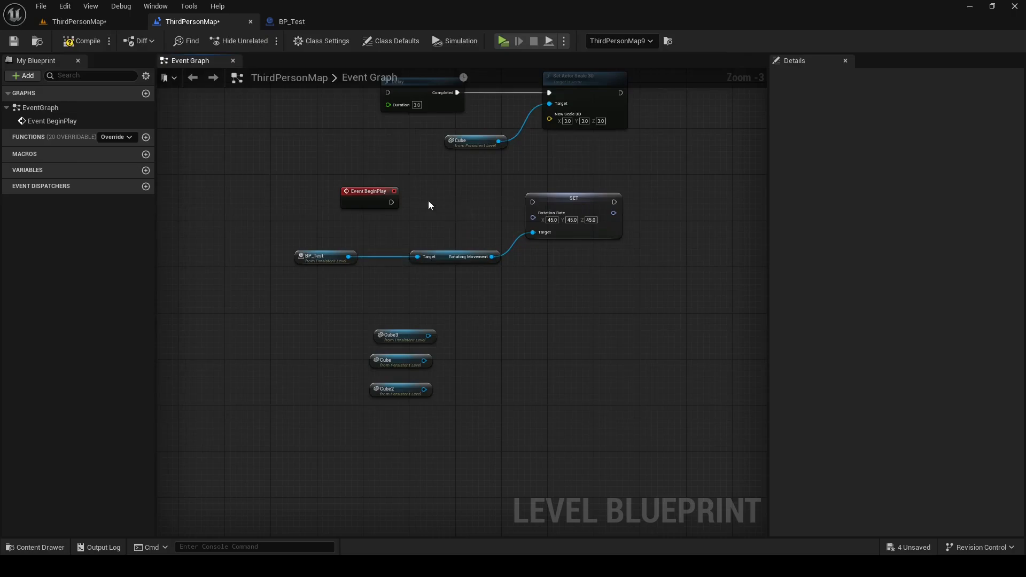
pyautogui.moveTo(478, 111); pyautogui.dragTo(478, 138, button='right')
pyautogui.moveTo(415, 99); pyautogui.dragTo(595, 178)
pyautogui.moveTo(560, 112); pyautogui.dragTo(714, 304)
pyautogui.moveTo(374, 222); pyautogui.dragTo(448, 318)
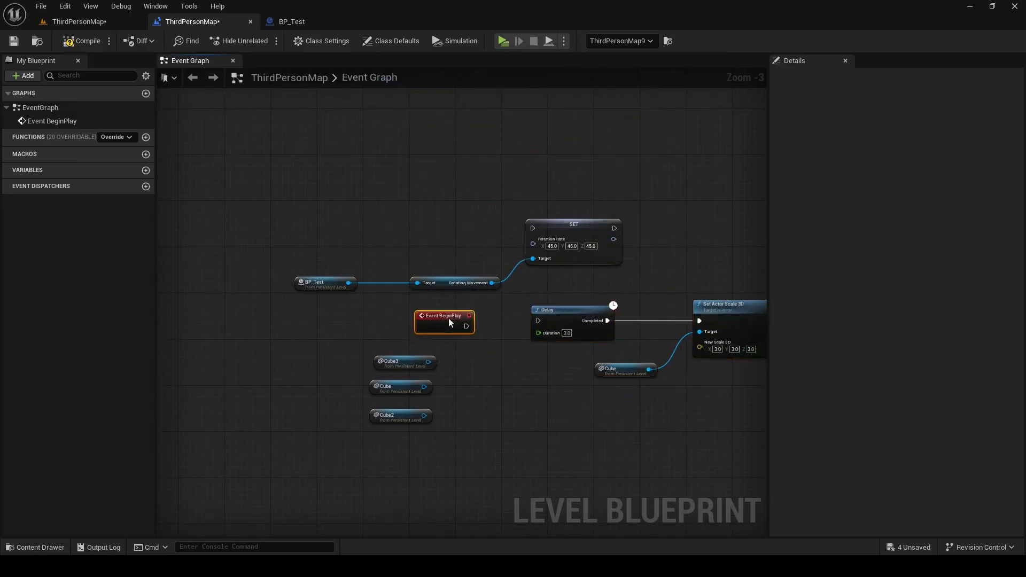
pyautogui.moveTo(448, 319); pyautogui.dragTo(400, 233, button='right')
# - Connect the Cube3, Cube and Cube2 references to the Set Actor Scale 3D Target pin, deleting the old Cube reference
pyautogui.moveTo(329, 268); pyautogui.dragTo(460, 352)
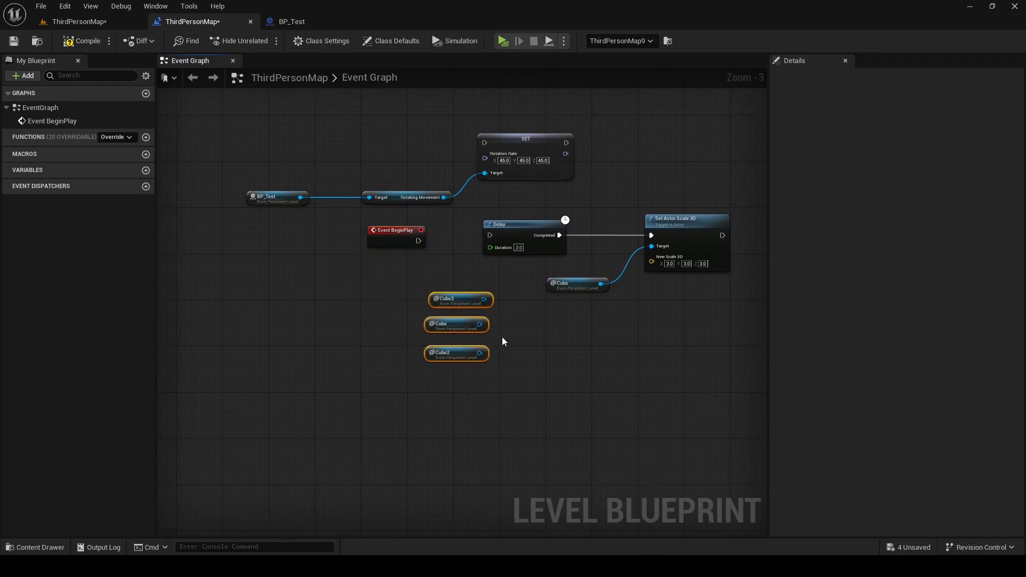
pyautogui.click(501, 340)
pyautogui.moveTo(483, 300); pyautogui.dragTo(651, 246)
pyautogui.click(576, 284)
pyautogui.press('Delete')
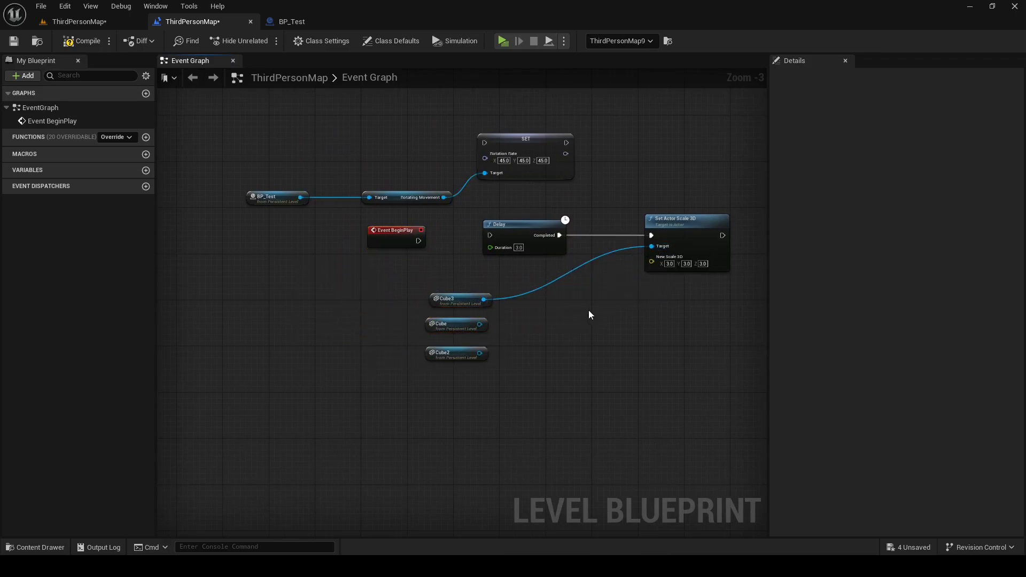
pyautogui.moveTo(418, 288); pyautogui.dragTo(652, 247)
pyautogui.click(540, 339)
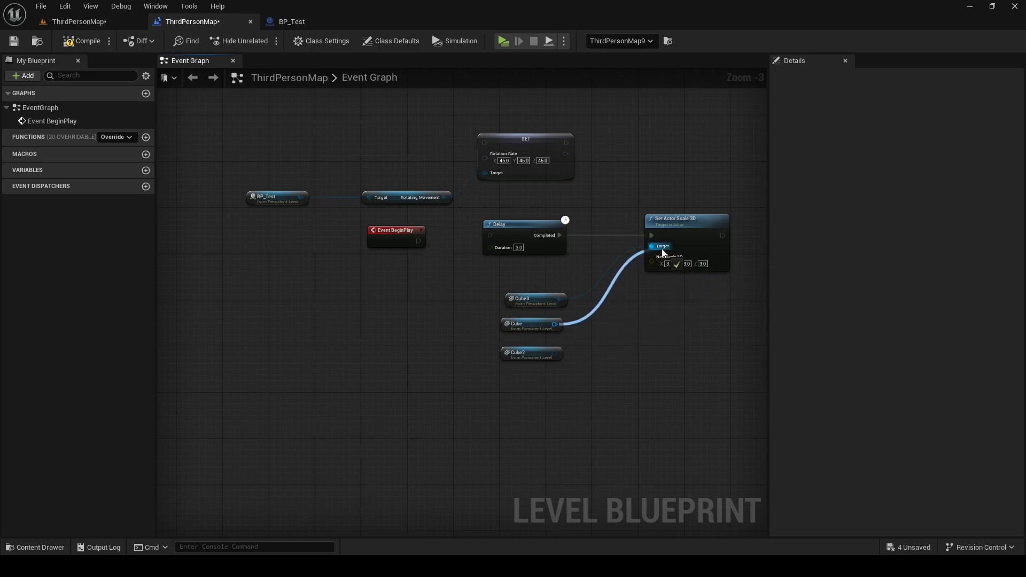
pyautogui.moveTo(551, 353); pyautogui.dragTo(651, 246)
# - Connect Event BeginPlay to the Delay node and compile the level blueprint
pyautogui.moveTo(419, 241); pyautogui.dragTo(515, 233)
pyautogui.click(81, 41)
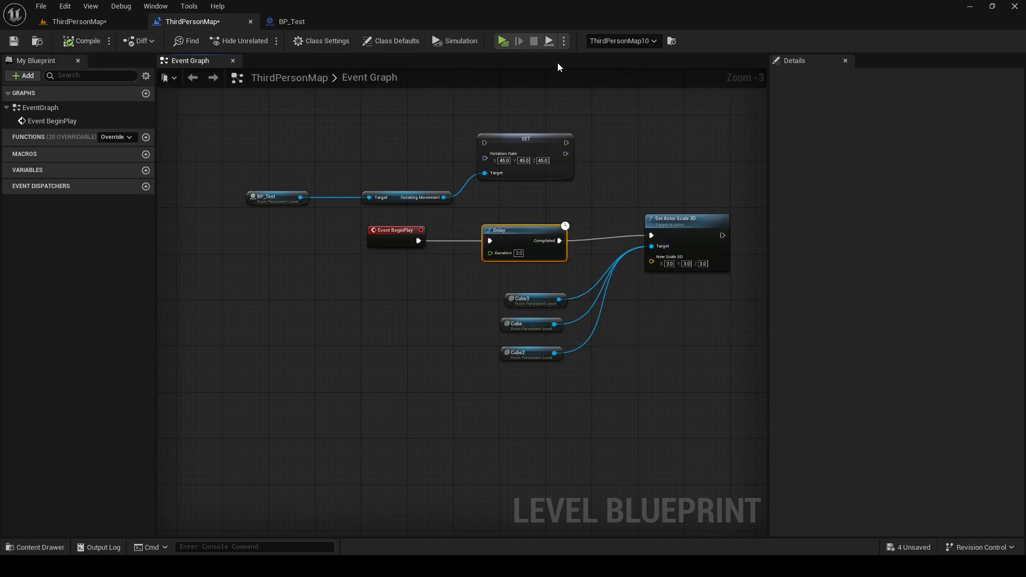
# - Play the level and watch the three white cubes through the delay to check their scaling
pyautogui.click(501, 41)
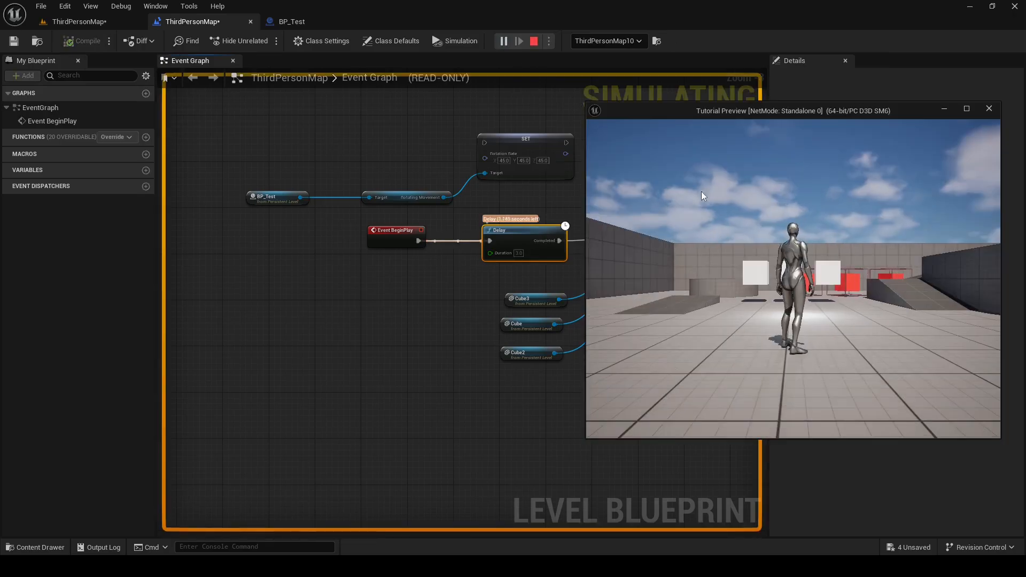
pyautogui.press('w')
pyautogui.press('a')
pyautogui.press('d')
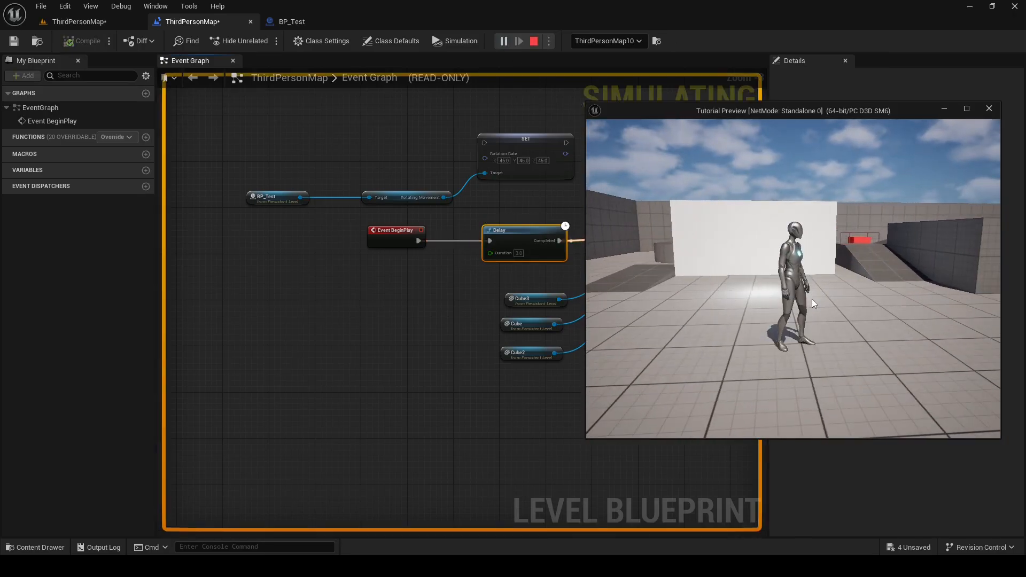
pyautogui.press('Escape')
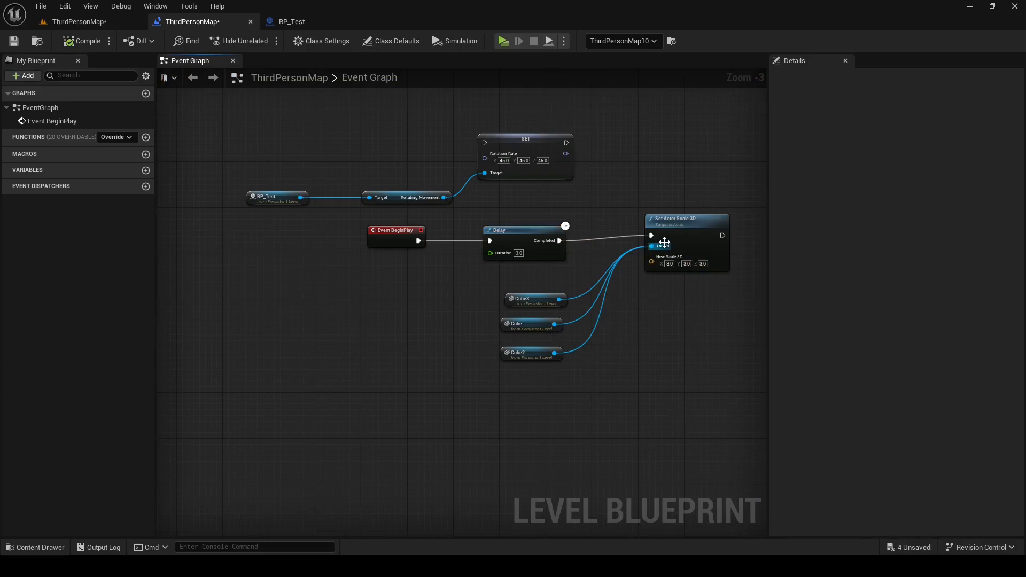
# - Replace the Set Actor Scale 3D node with a Set Actor Location node targeting the Cube3 reference
pyautogui.click(675, 215)
pyautogui.press('Delete')
pyautogui.scroll(1, 601, 275)
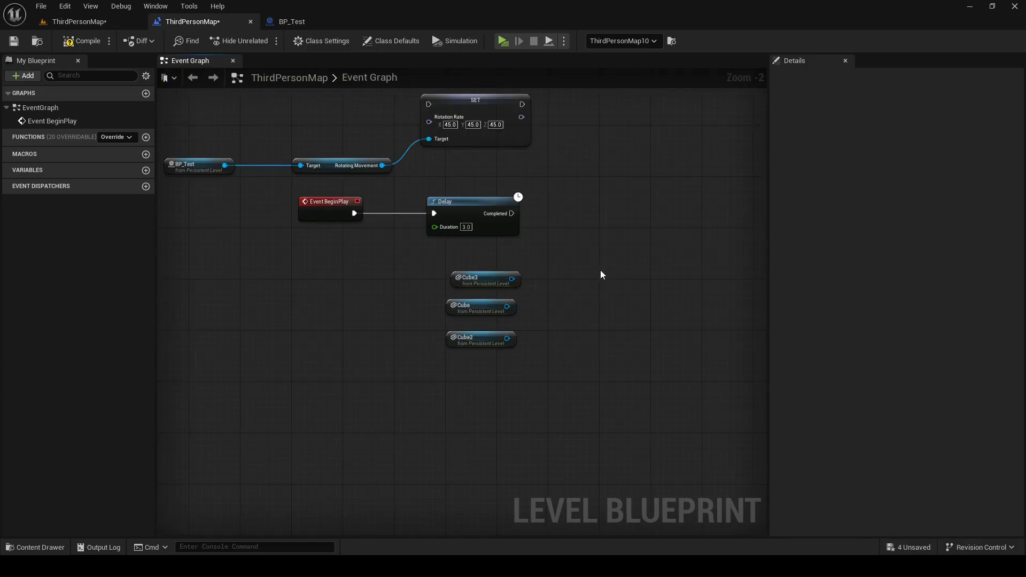
pyautogui.moveTo(507, 306); pyautogui.dragTo(611, 244)
pyautogui.moveTo(512, 280); pyautogui.dragTo(607, 235)
pyautogui.write('set')
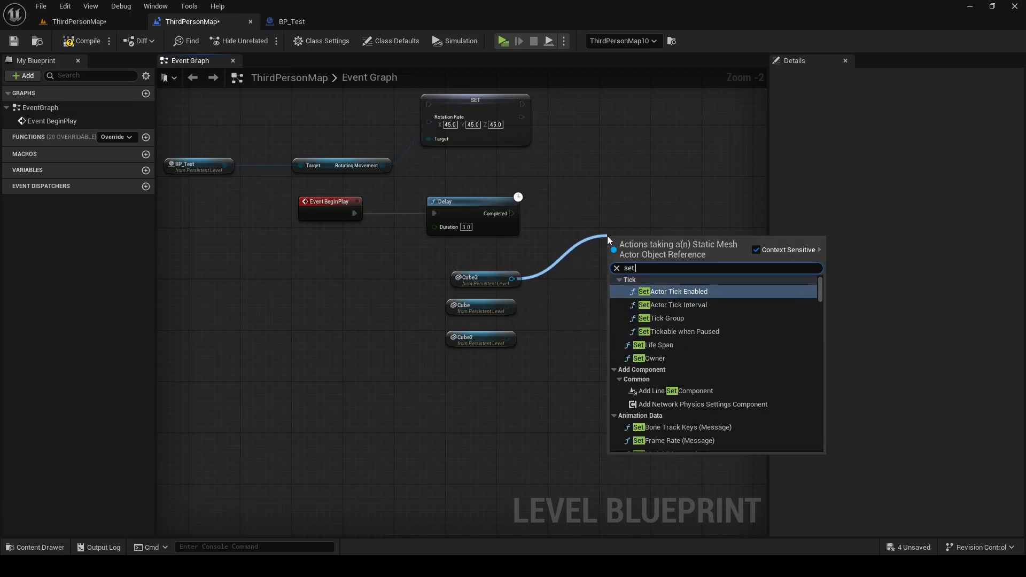
pyautogui.write(' actor loca')
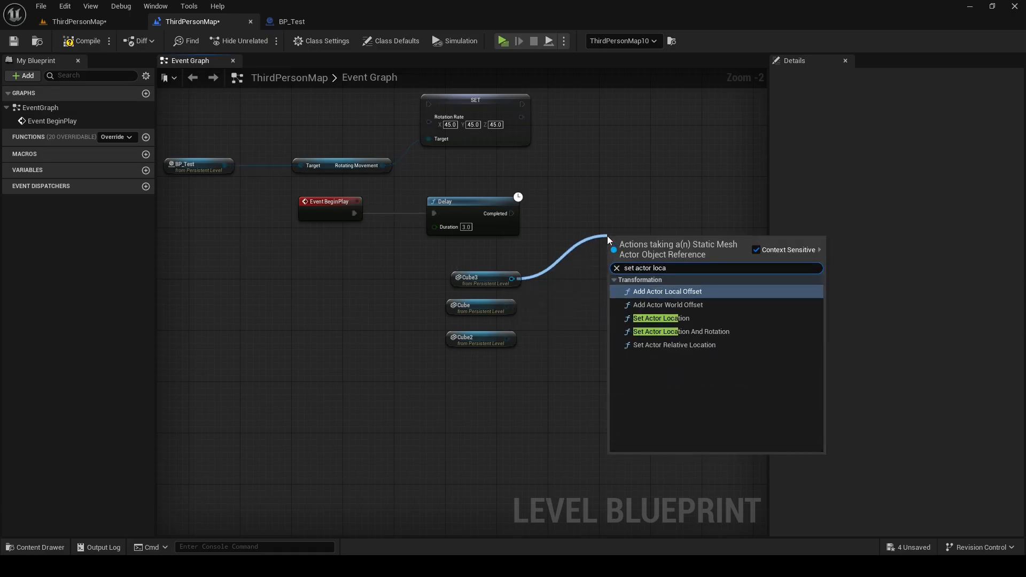
pyautogui.click(661, 319)
pyautogui.moveTo(658, 238); pyautogui.dragTo(653, 203)
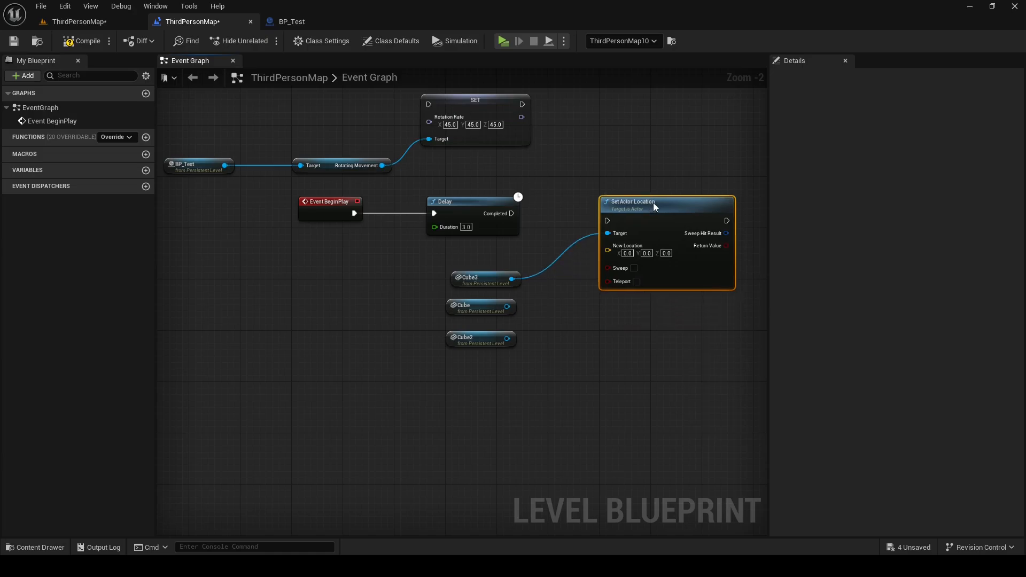
# - Connect the Delay's Completed output to Set Actor Location and position that node beside the Delay
pyautogui.moveTo(511, 213); pyautogui.dragTo(623, 188)
pyautogui.click(563, 223)
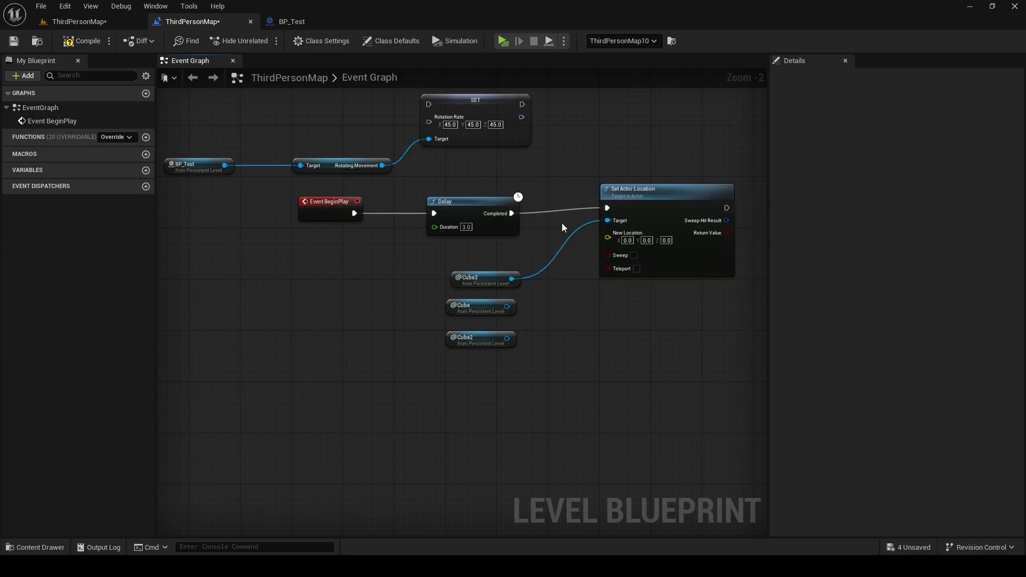
pyautogui.hotkey('ctrl', 's')
# - Locate the Cube3 actor in the level and compare its location values with Set Actor Location's New Location fields
pyautogui.click(488, 278)
pyautogui.rightClick(488, 278)
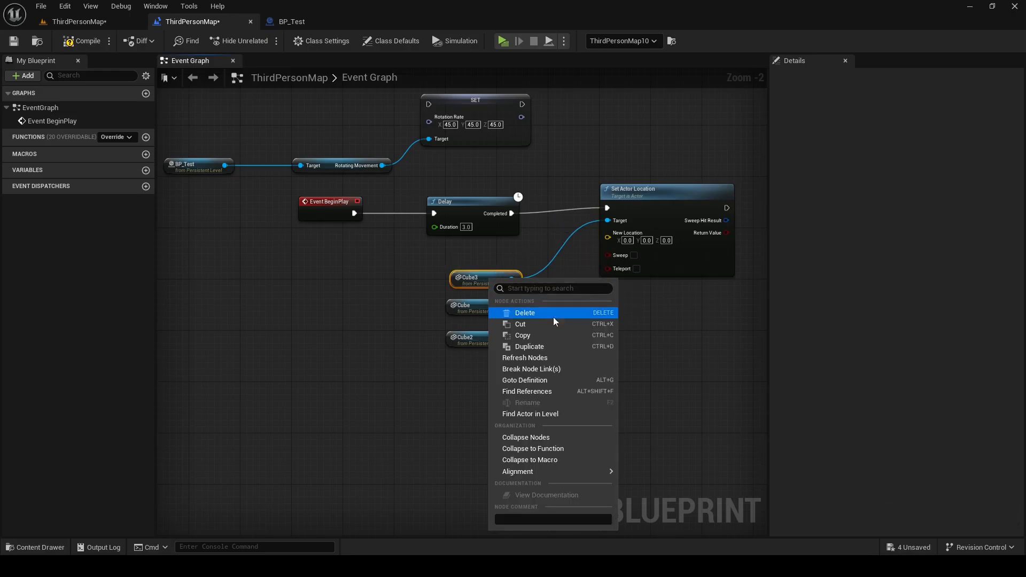
pyautogui.click(569, 415)
pyautogui.click(92, 22)
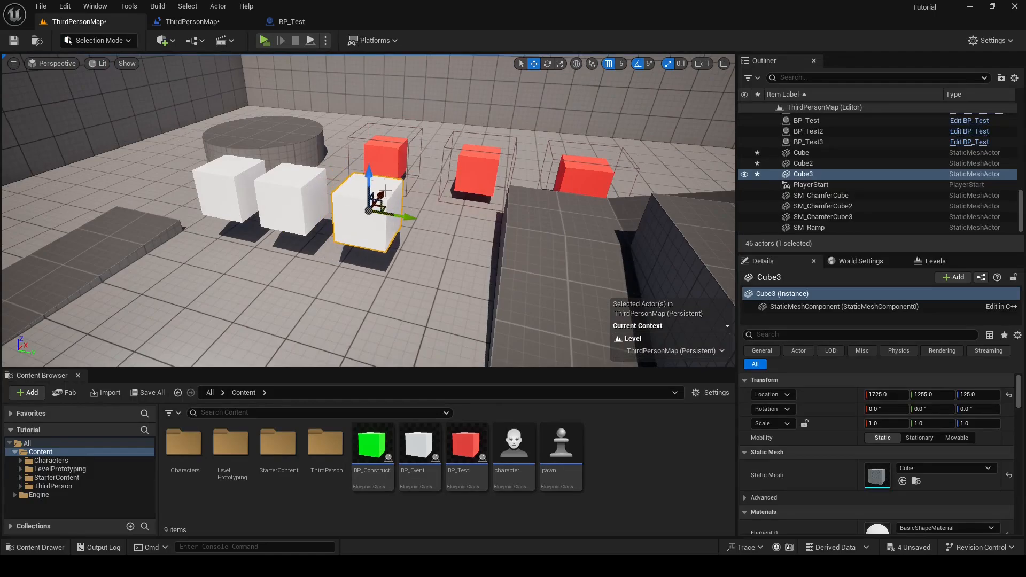
pyautogui.click(202, 23)
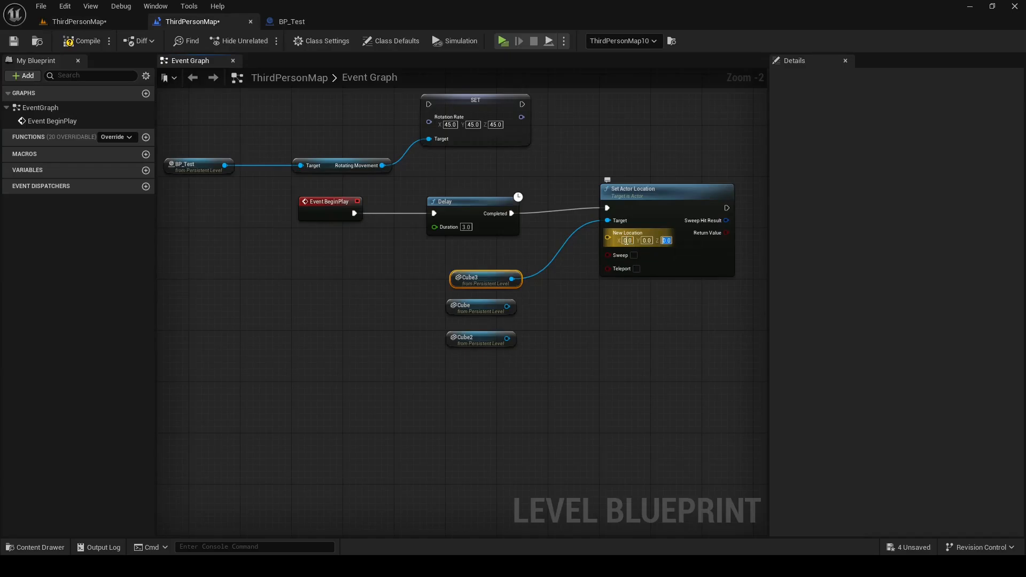
pyautogui.click(647, 240)
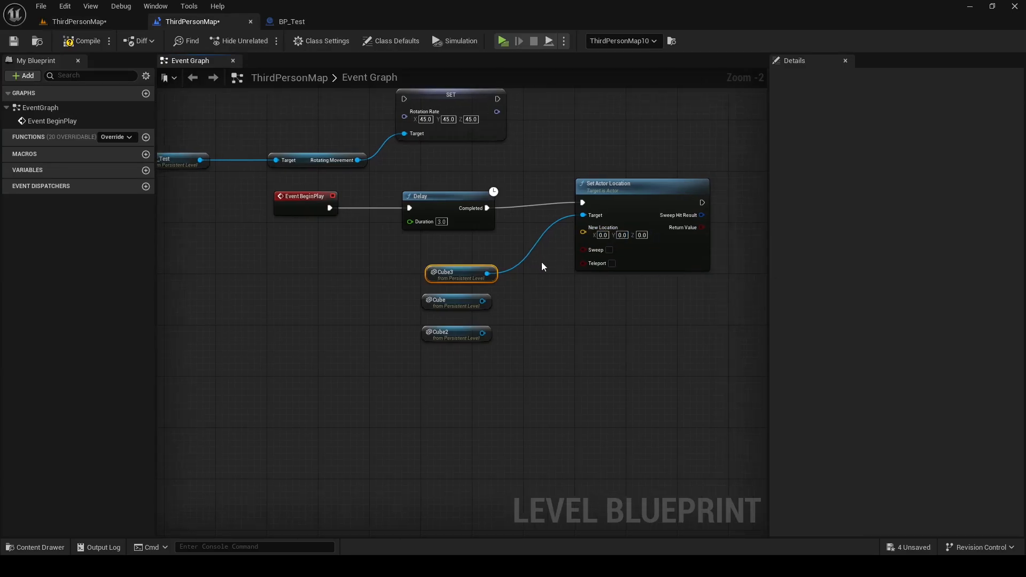
# - Add a Target Point actor to the level and position it above the raised platform at about X 1645, Y 1750, Z 350
pyautogui.click(108, 22)
pyautogui.scroll(-5, 368, 211)
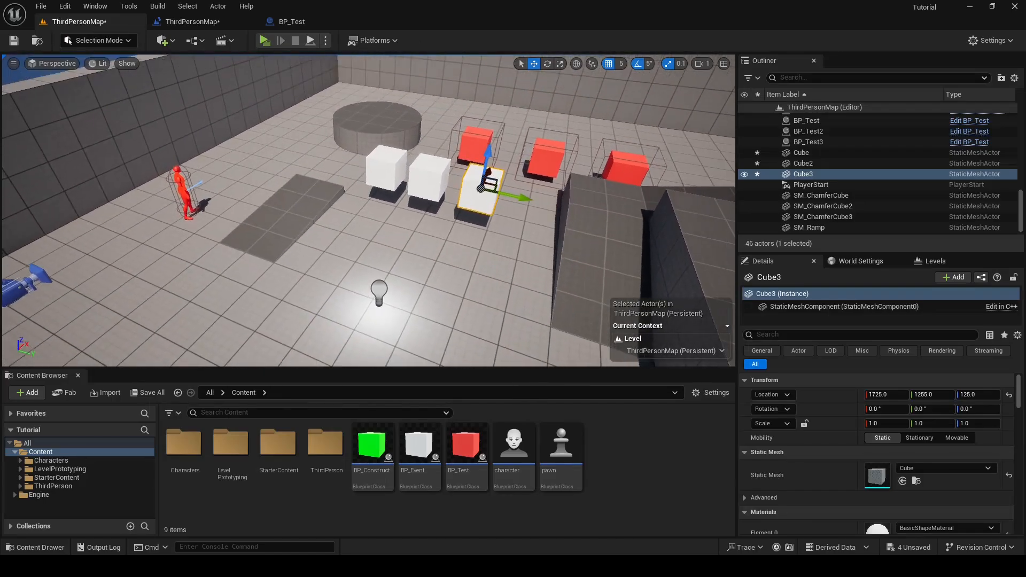
pyautogui.click(163, 41)
pyautogui.write('target')
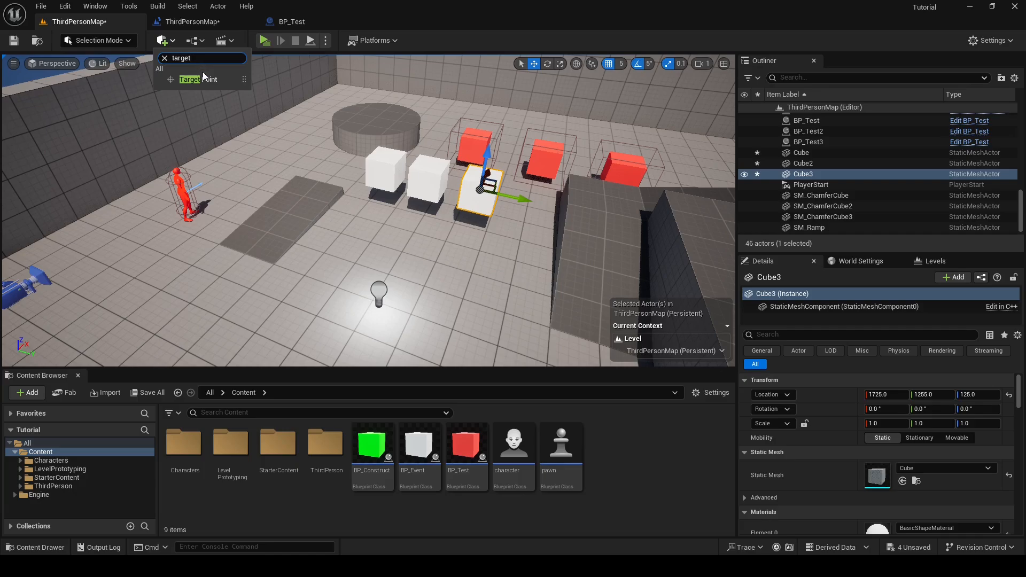
pyautogui.moveTo(192, 79); pyautogui.dragTo(186, 142)
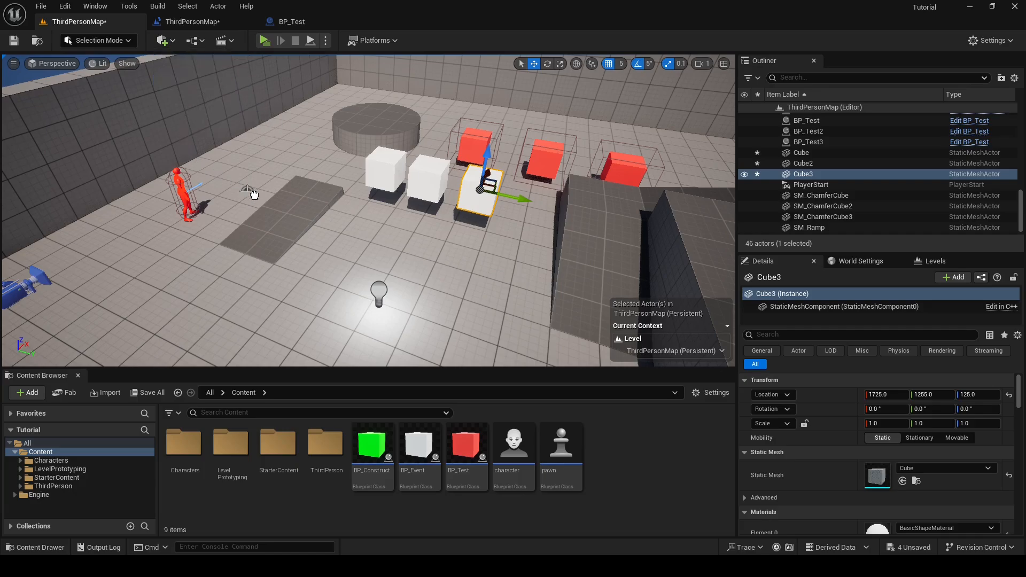
pyautogui.moveTo(679, 211); pyautogui.dragTo(689, 209)
pyautogui.moveTo(576, 159); pyautogui.dragTo(654, 138, button='right')
pyautogui.moveTo(508, 156)
pyautogui.mouseDown()
pyautogui.moveTo(511, 123)
pyautogui.moveTo(505, 148)
pyautogui.mouseUp()
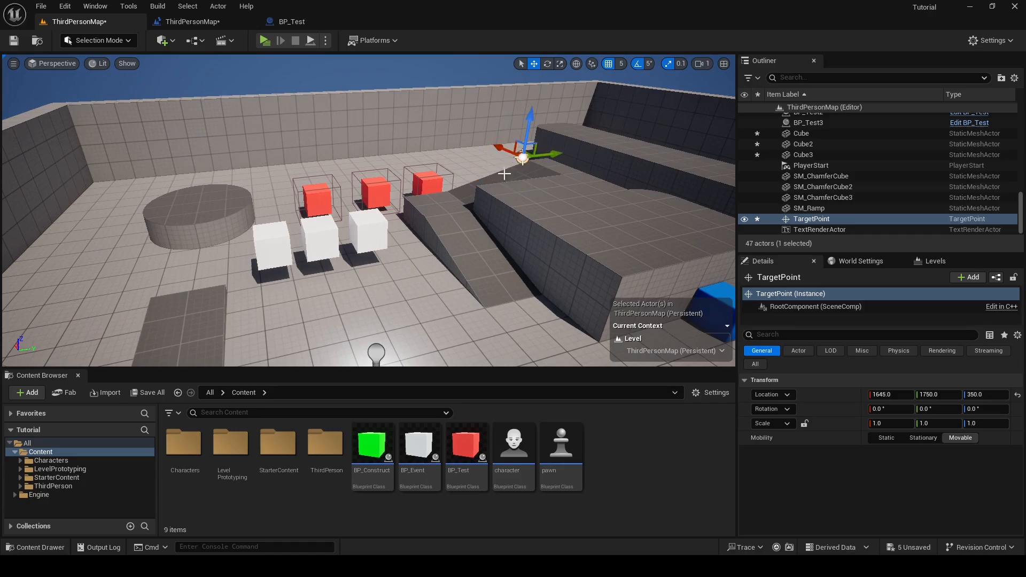
pyautogui.moveTo(461, 181); pyautogui.dragTo(408, 181, button='right')
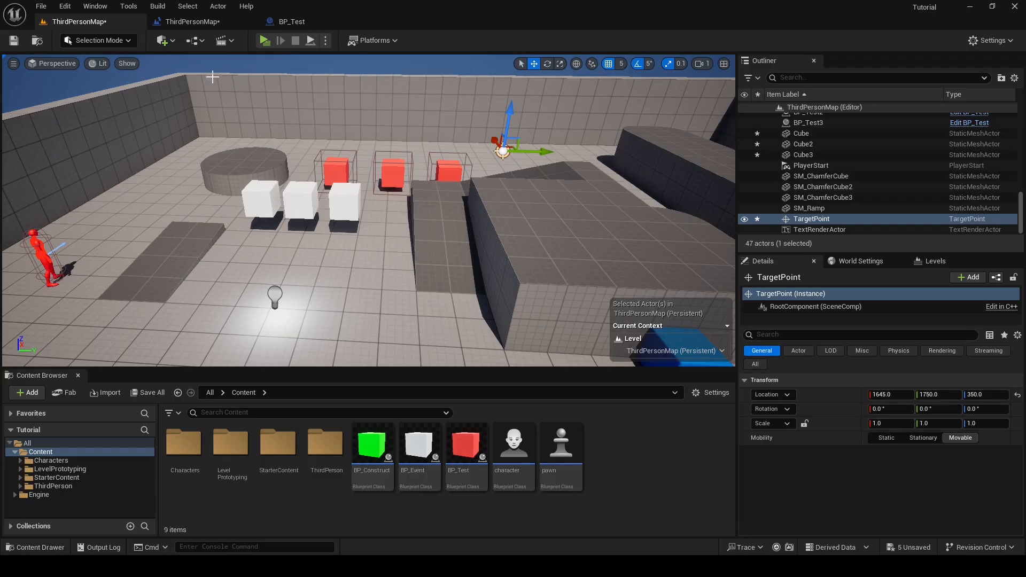
# - Create a reference to the TargetPoint actor in the level blueprint below the cube references
pyautogui.click(177, 23)
pyautogui.rightClick(439, 385)
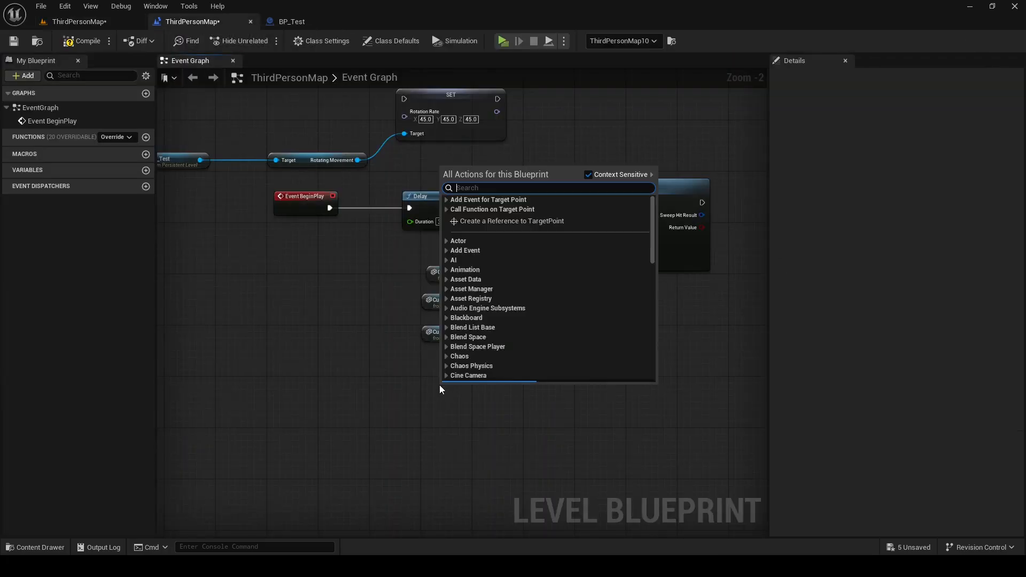
pyautogui.click(471, 222)
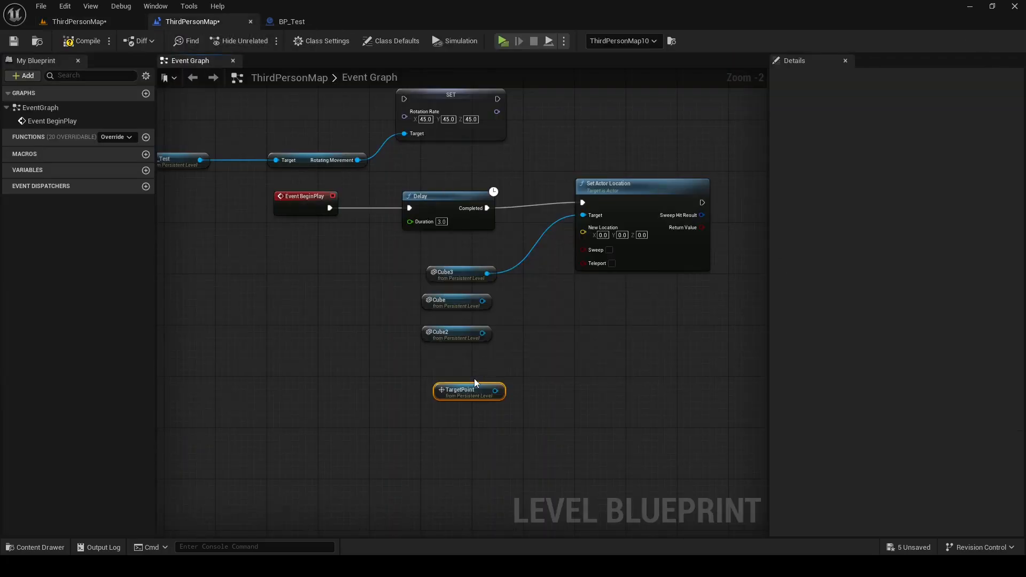
# - Add a Get Actor Location node for the TargetPoint reference and connect its Return Value to Set Actor Location's New Location
pyautogui.moveTo(457, 397); pyautogui.dragTo(512, 389)
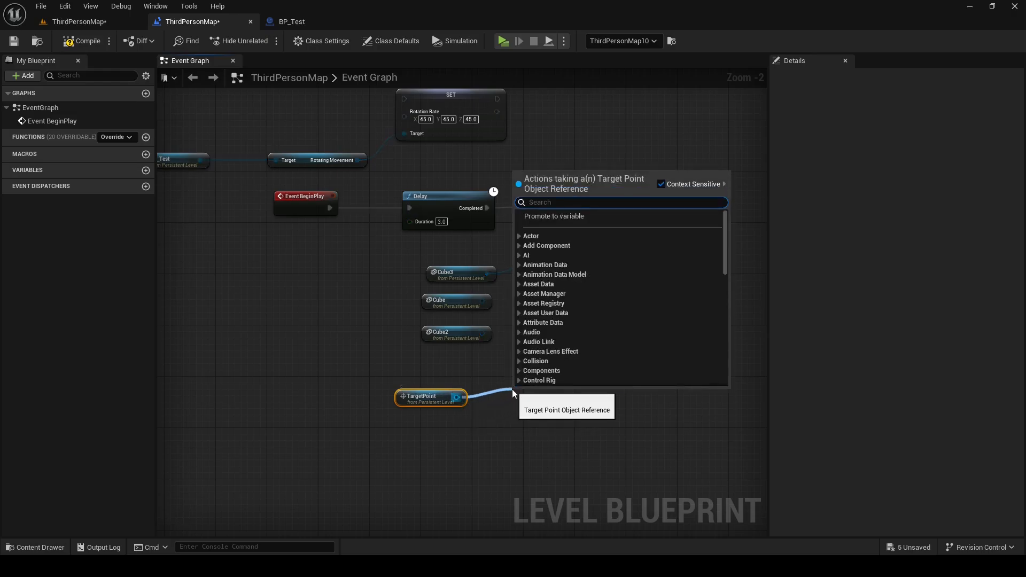
pyautogui.write('get actor ')
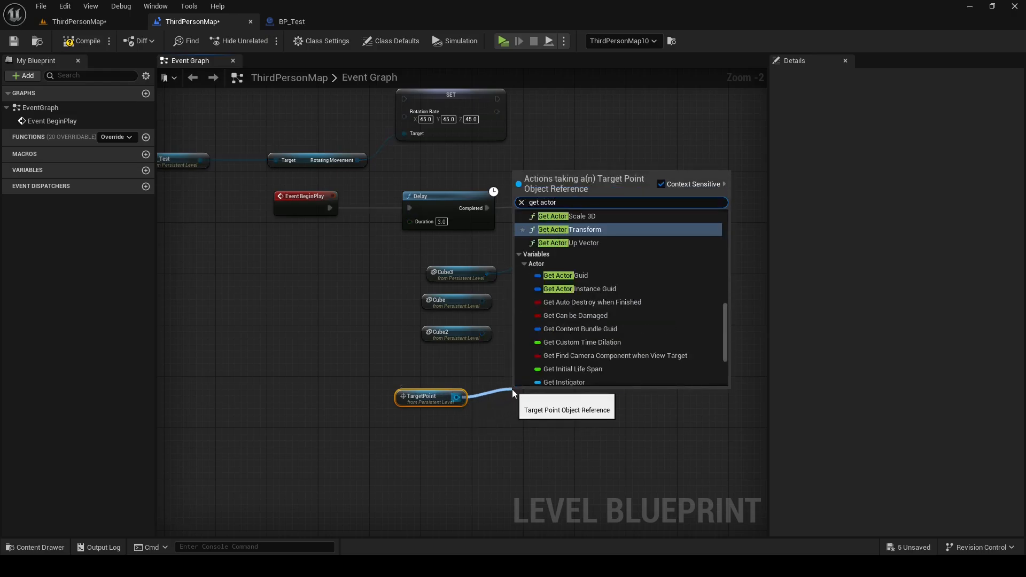
pyautogui.write('loca')
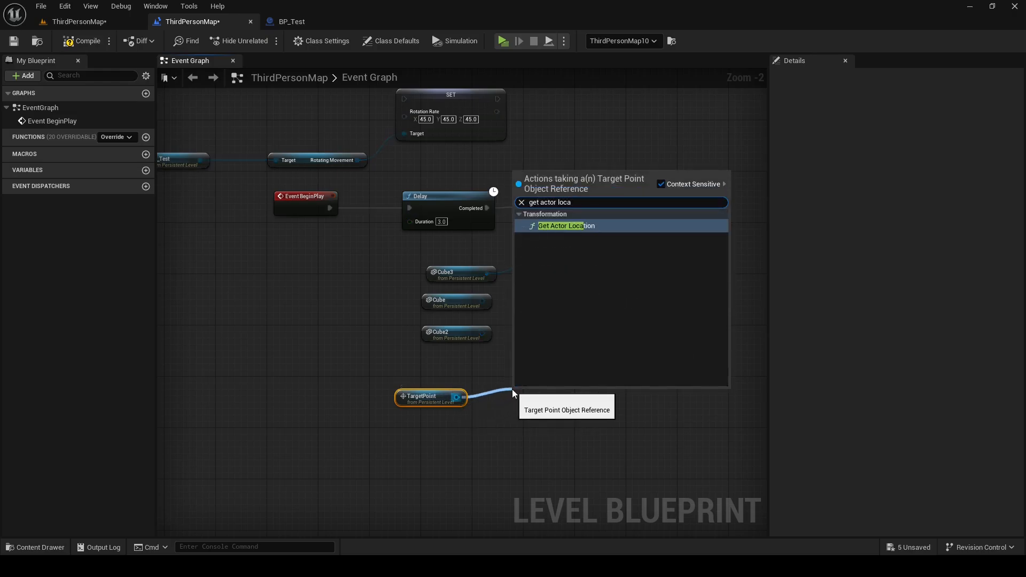
pyautogui.click(567, 226)
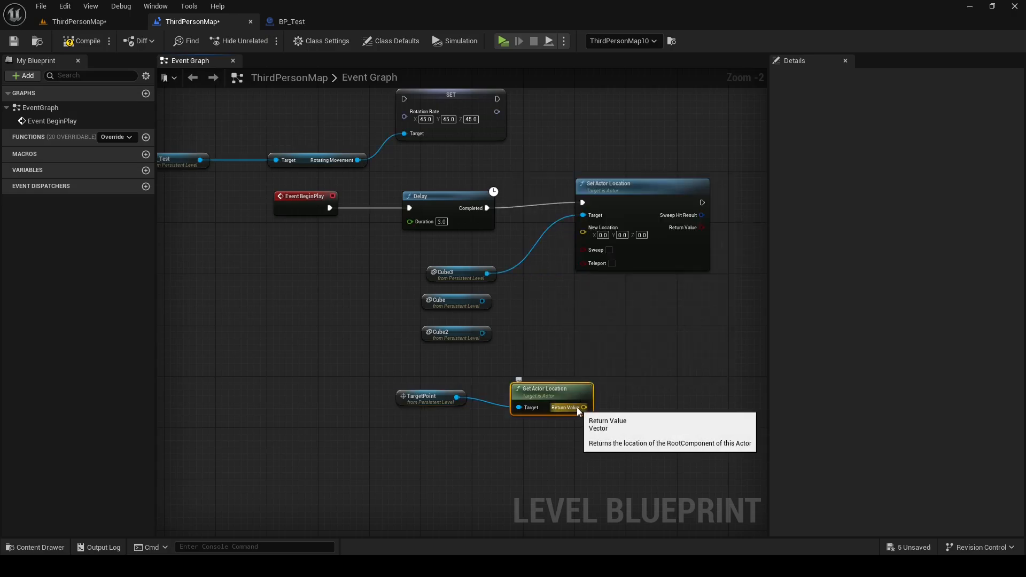
pyautogui.moveTo(576, 407); pyautogui.dragTo(590, 234)
# - Tidy the graph by separating Cube and Cube2, moving the TargetPoint nodes below Cube3, and spacing out Set Actor Location
pyautogui.moveTo(382, 298); pyautogui.dragTo(315, 332)
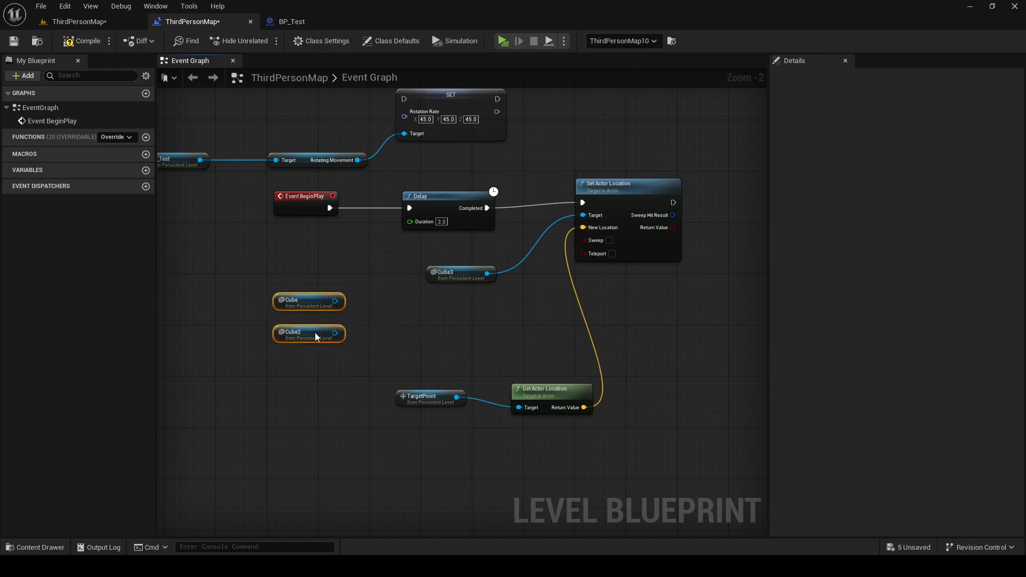
pyautogui.moveTo(382, 364); pyautogui.dragTo(554, 310)
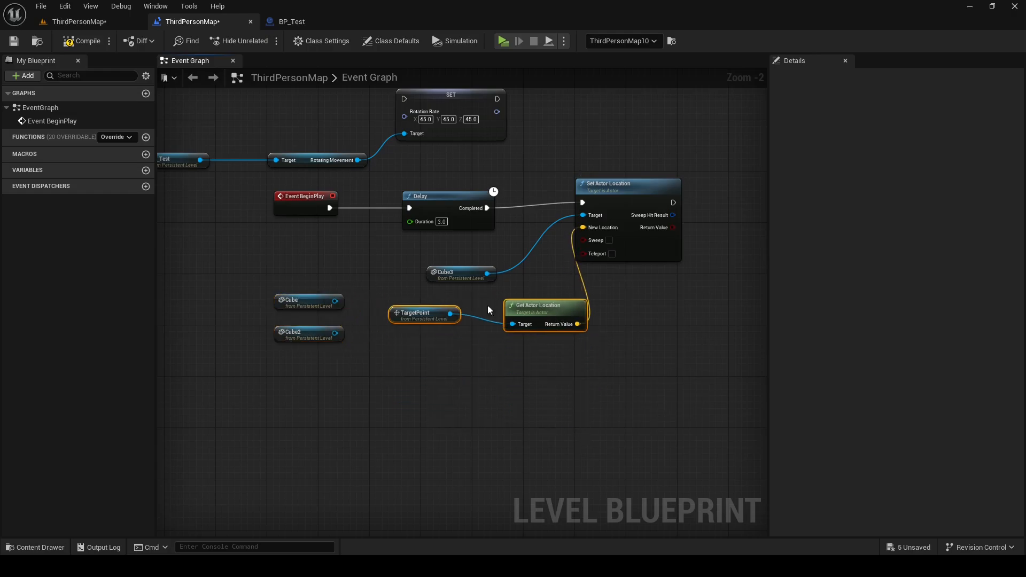
pyautogui.click(445, 311)
pyautogui.moveTo(444, 312); pyautogui.dragTo(451, 312)
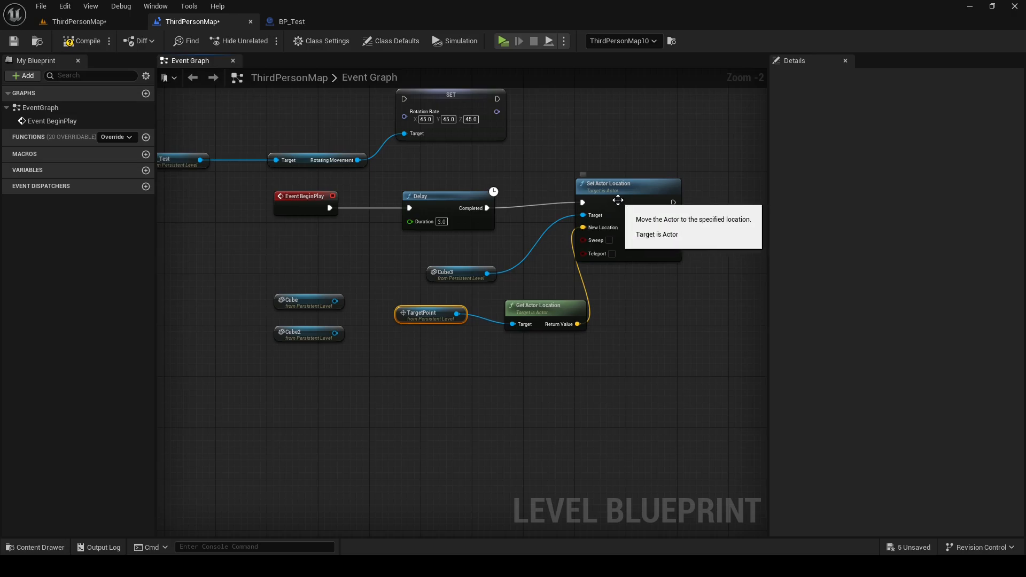
pyautogui.moveTo(618, 200); pyautogui.dragTo(674, 203)
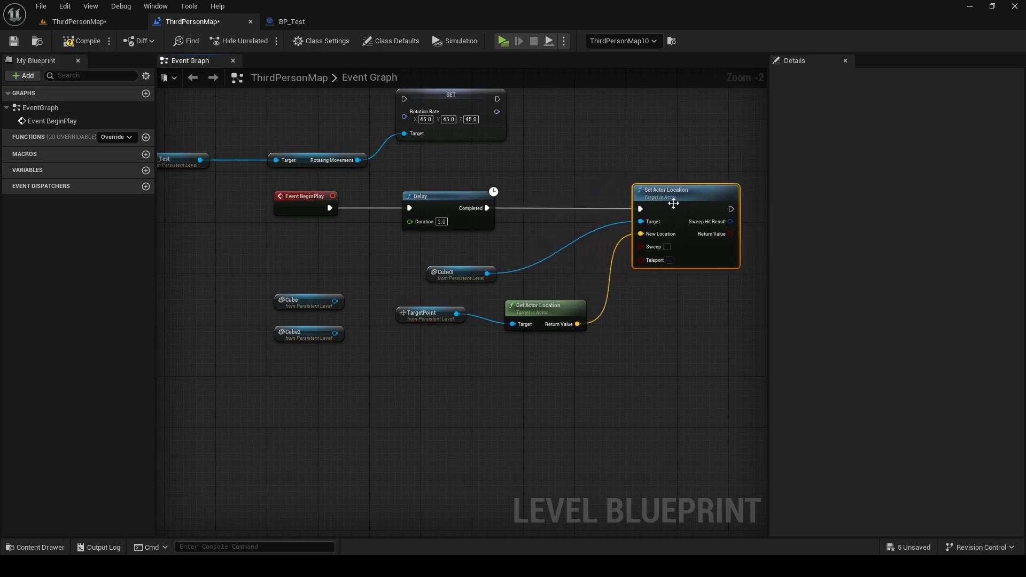
# - Play the level in a separate preview window and watch past the delay whether Cube3 moves to the target point
pyautogui.click(563, 40)
pyautogui.click(601, 96)
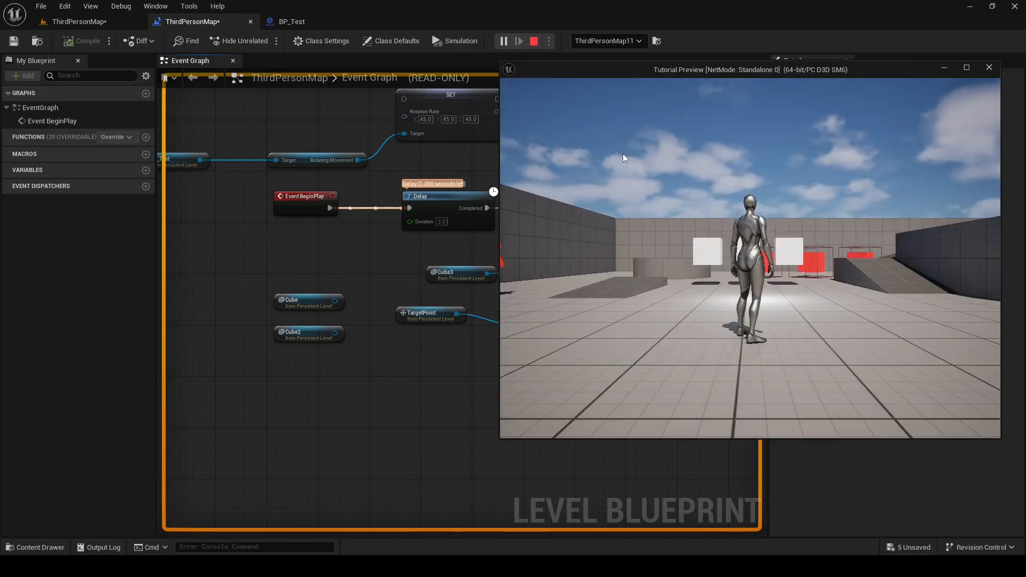
pyautogui.click(765, 198)
pyautogui.press('w')
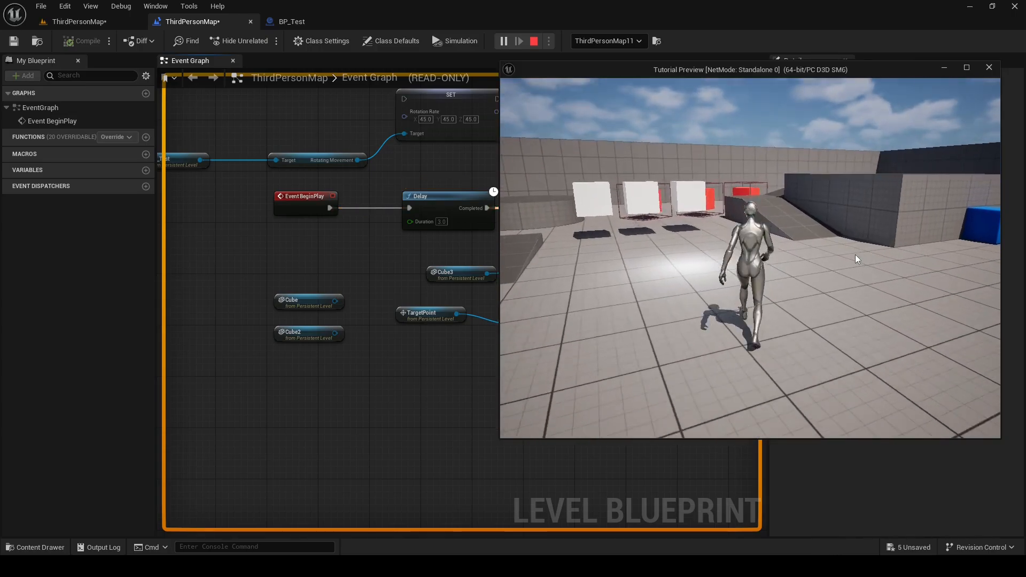
pyautogui.press('a')
pyautogui.press('s')
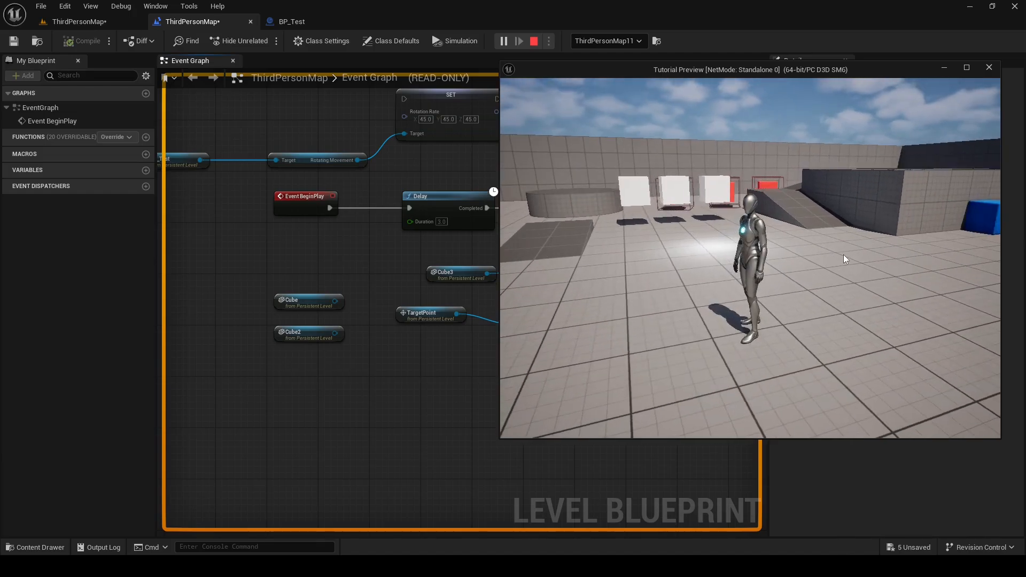
pyautogui.press('Escape')
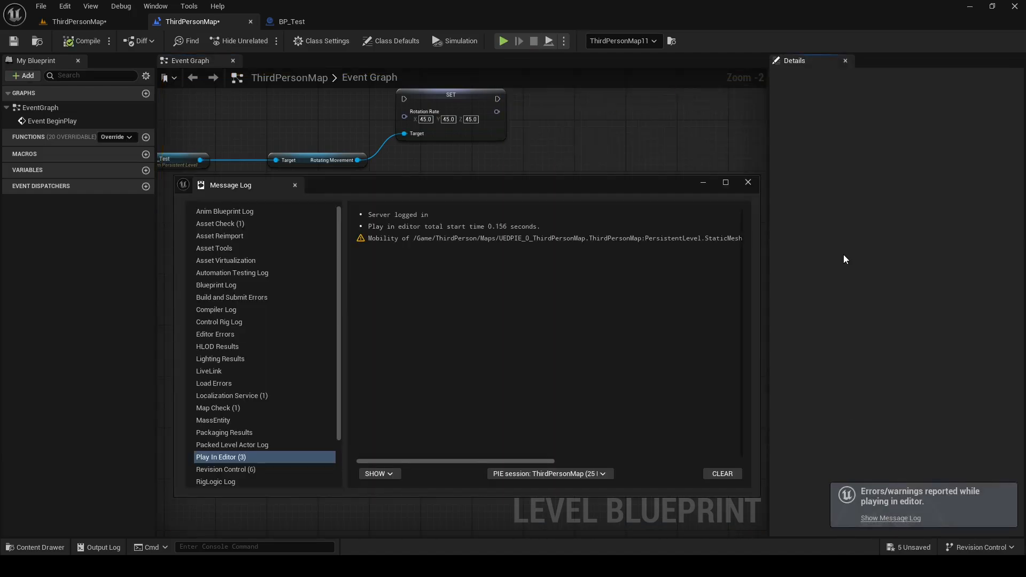
# - Read the full mobility warning in the Message Log, clear the log and close it
pyautogui.moveTo(528, 459); pyautogui.dragTo(713, 420)
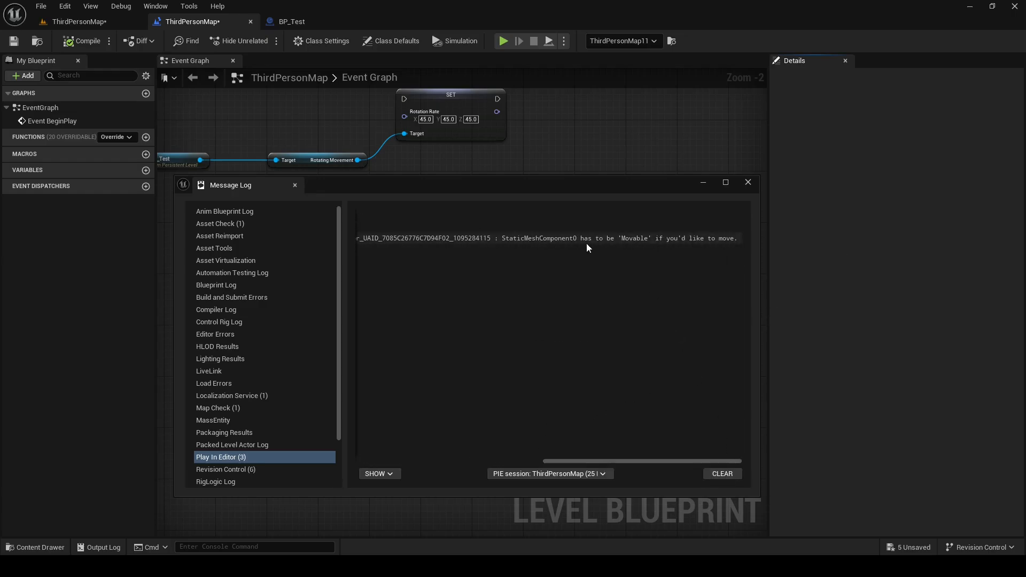
pyautogui.click(614, 242)
pyautogui.click(616, 249)
pyautogui.click(721, 474)
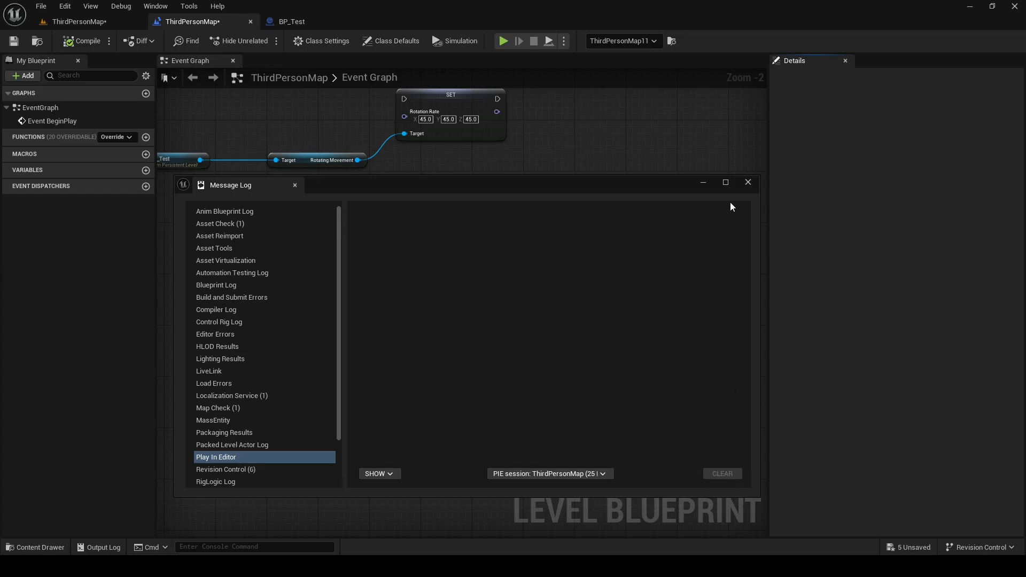
pyautogui.click(748, 183)
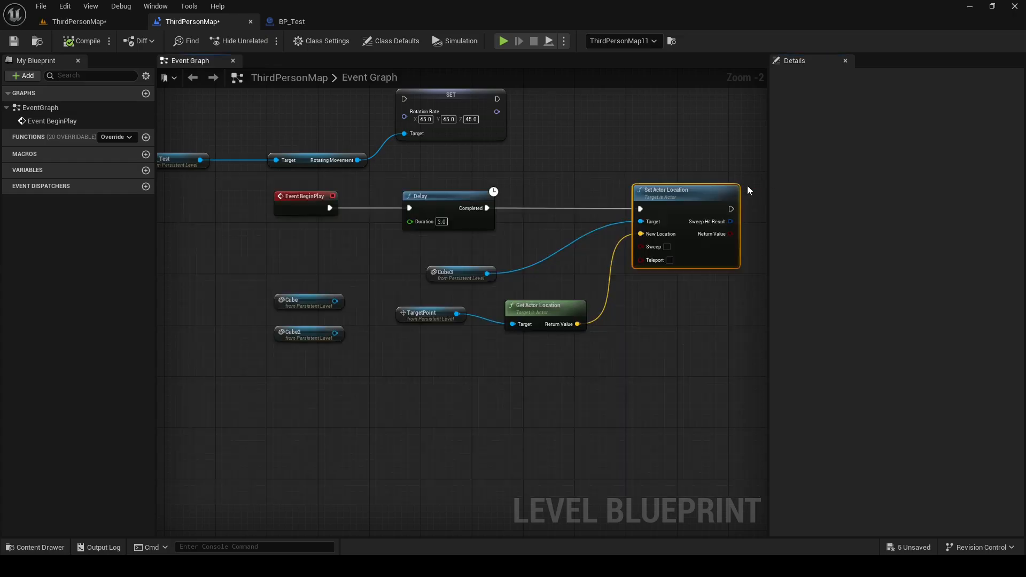
# - Set the mobility of the Cube3 actor in the level to Movable
pyautogui.click(86, 22)
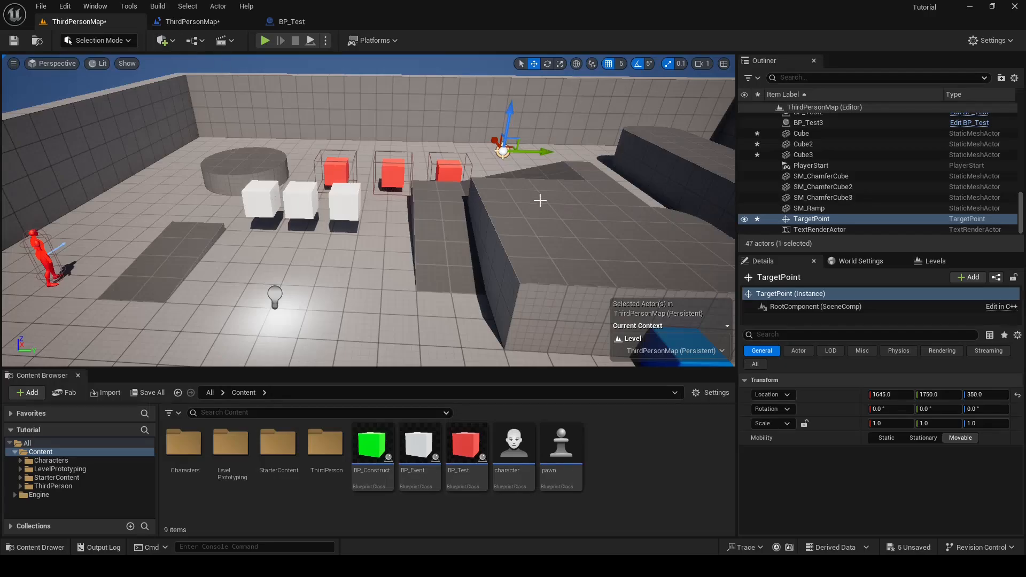
pyautogui.press('a')
pyautogui.moveTo(518, 205); pyautogui.dragTo(508, 213, button='right')
pyautogui.click(404, 185)
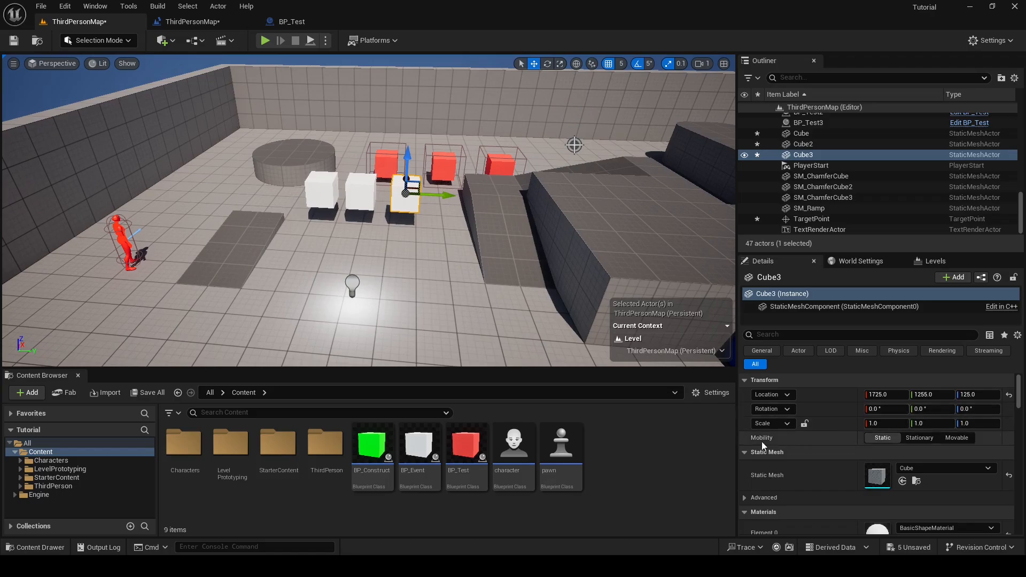
pyautogui.click(956, 438)
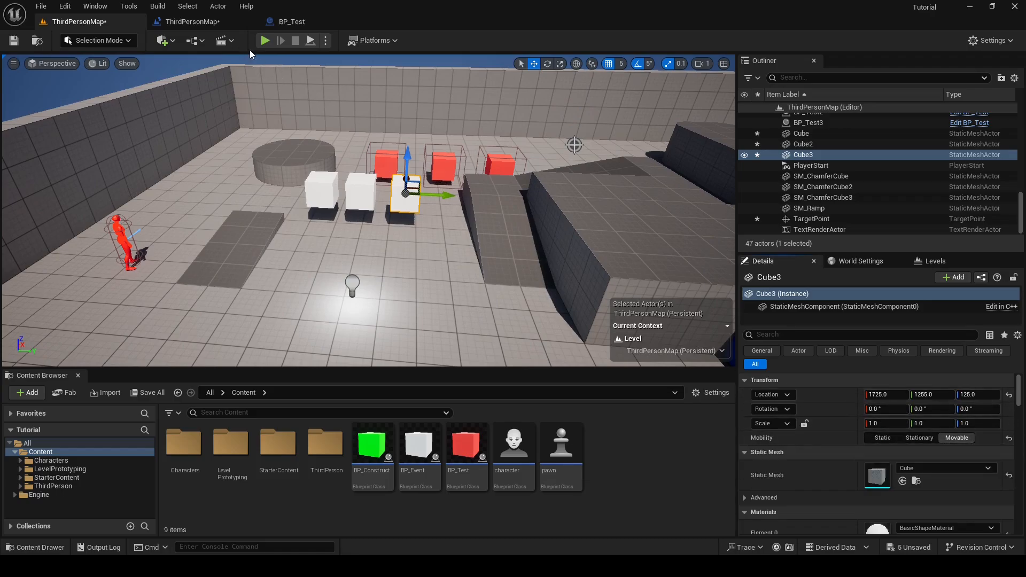
# - Play the level again and check Cube3's position relative to the target point after the delay
pyautogui.click(265, 40)
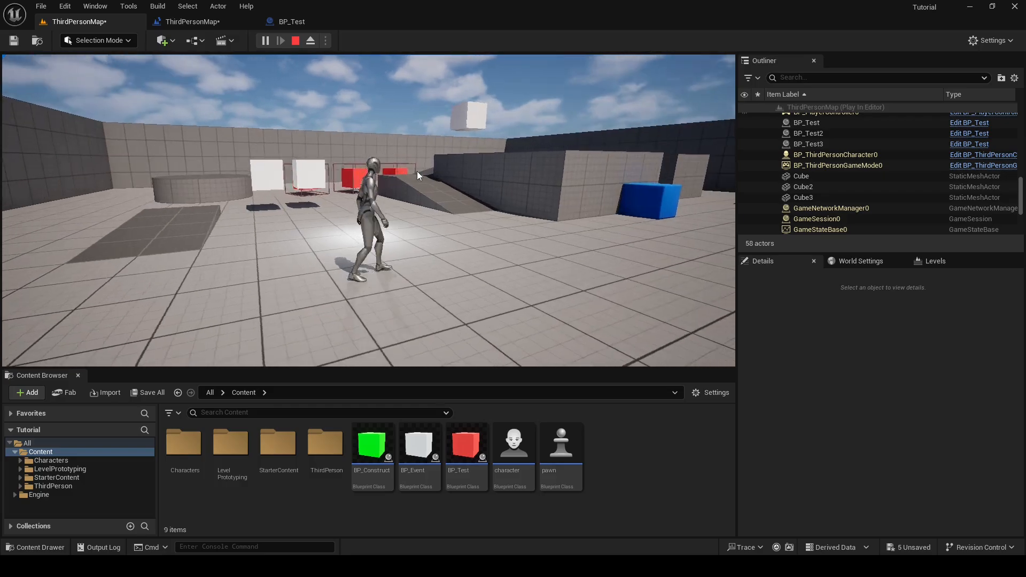
pyautogui.press('Escape')
pyautogui.moveTo(417, 176)
pyautogui.mouseDown(button='right')
pyautogui.moveTo(416, 235)
pyautogui.moveTo(459, 139)
pyautogui.moveTo(504, 117)
pyautogui.moveTo(417, 181)
pyautogui.mouseUp(button='right')
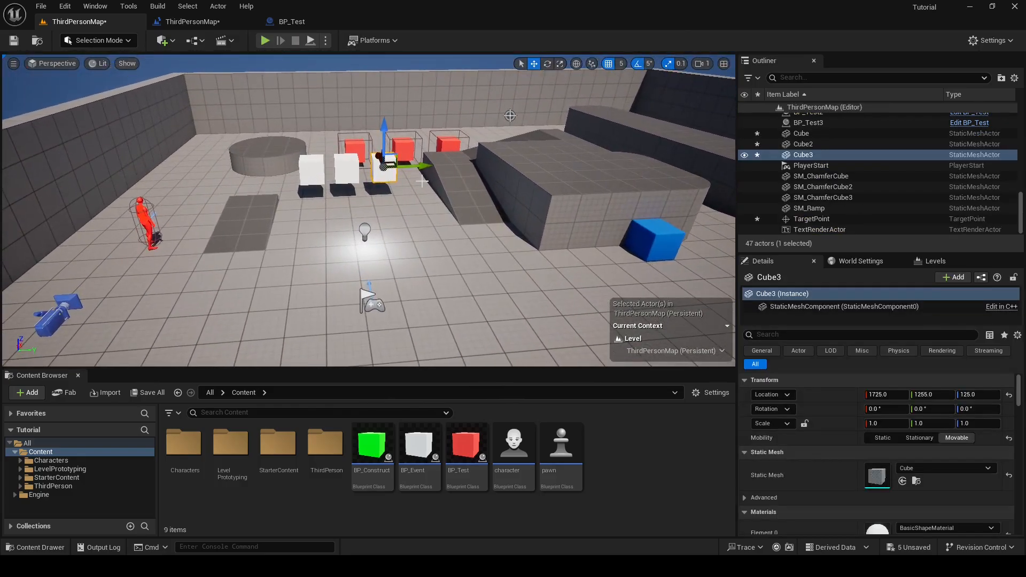
pyautogui.click(407, 69)
# - Break the New Location link and split both New Location and Get Actor Location's Return Value into X, Y and Z pins
pyautogui.click(201, 22)
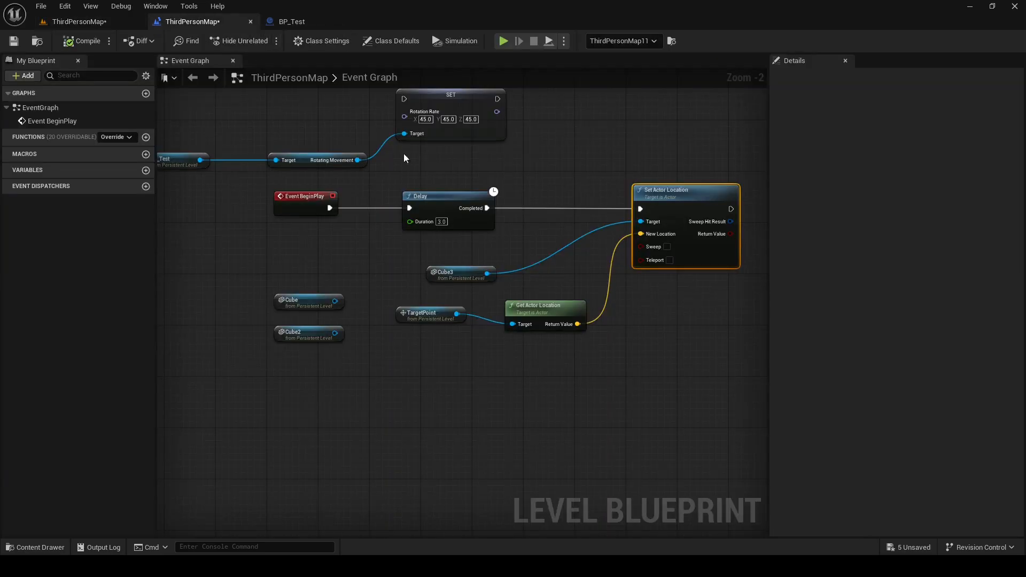
pyautogui.keyDown('alt'); pyautogui.click(608, 300); pyautogui.keyUp('alt')
pyautogui.rightClick(641, 238)
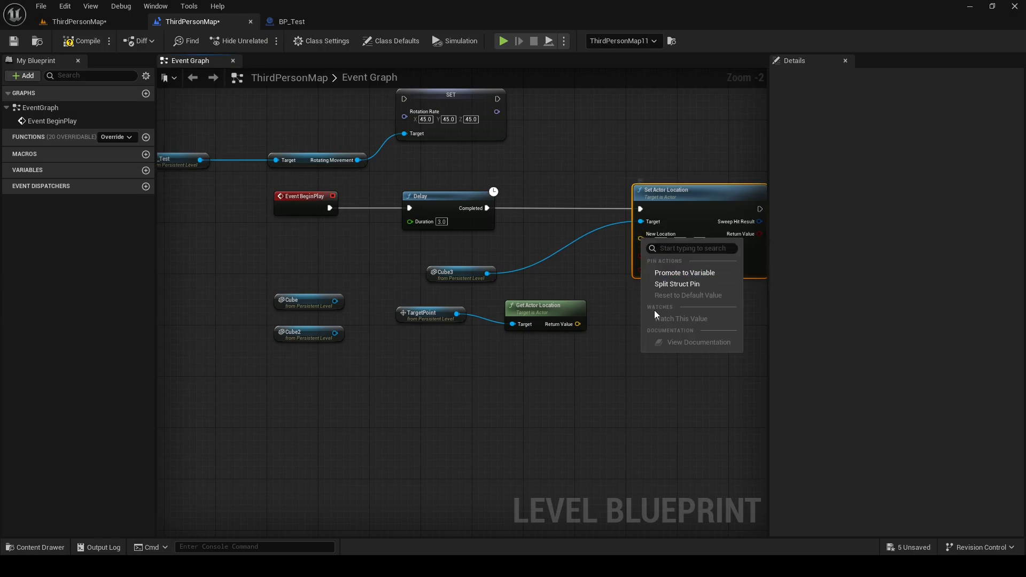
pyautogui.click(668, 288)
pyautogui.rightClick(577, 324)
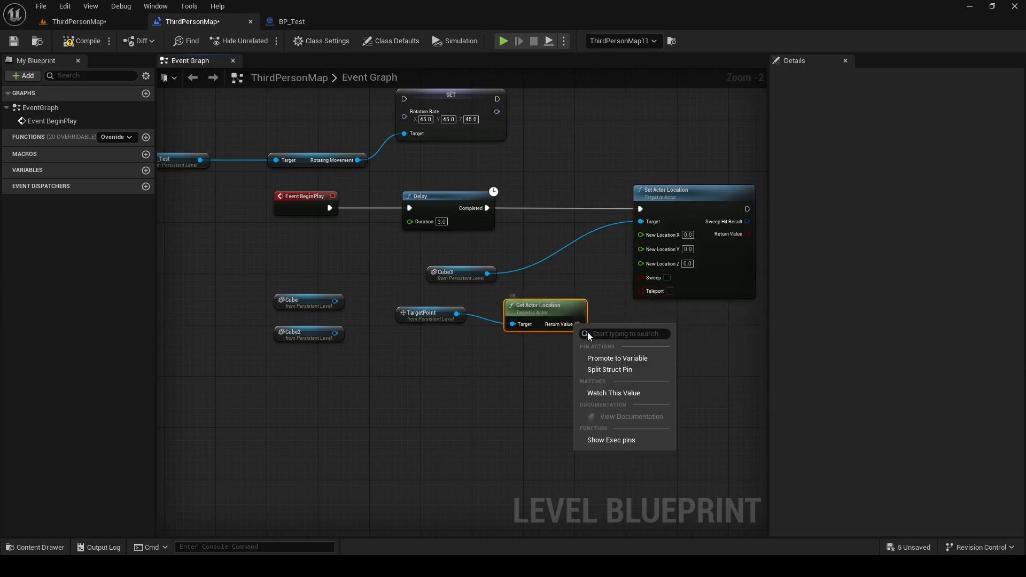
pyautogui.click(611, 369)
# - Connect Get Actor Location's Return Value X and Y to New Location X and Y, and set New Location Z to 170
pyautogui.moveTo(581, 324); pyautogui.dragTo(642, 234)
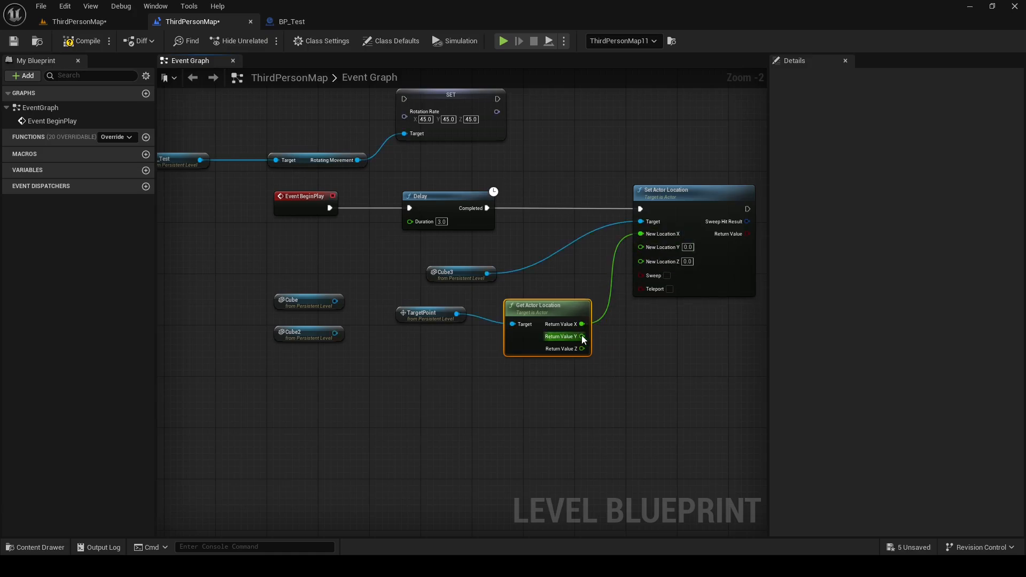
pyautogui.moveTo(582, 336); pyautogui.dragTo(649, 244)
pyautogui.moveTo(677, 271); pyautogui.dragTo(582, 282, button='right')
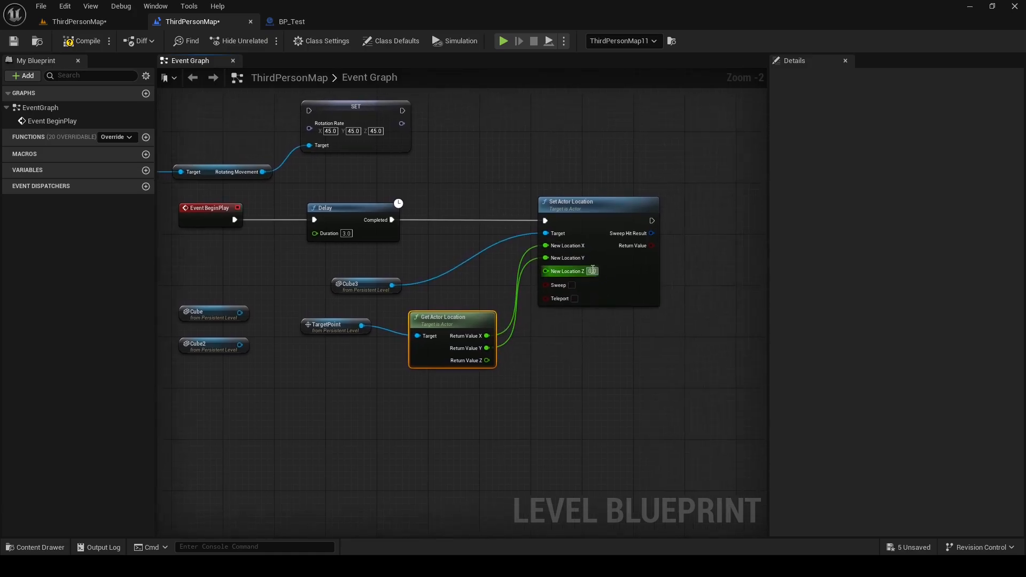
pyautogui.click(589, 273)
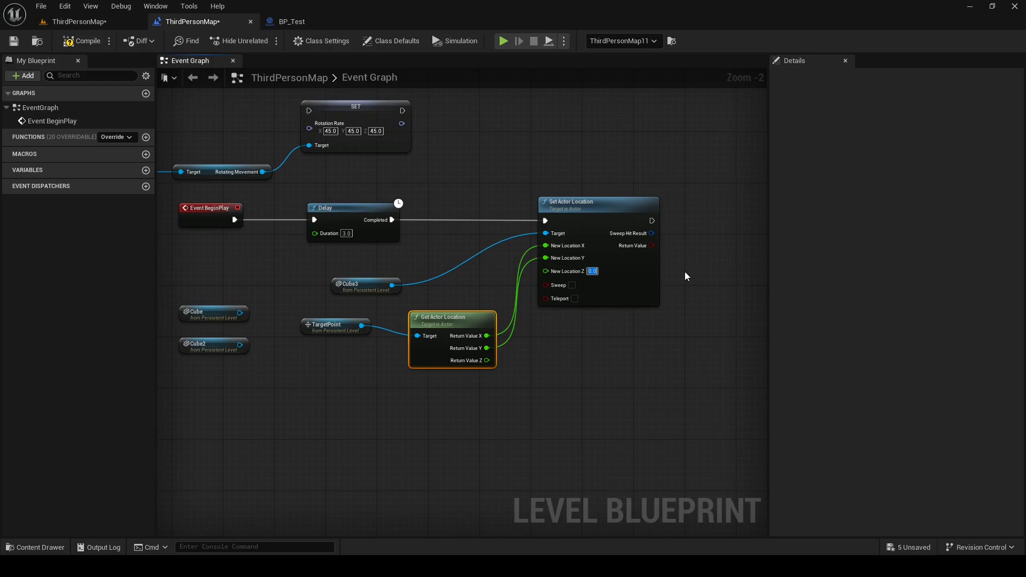
pyautogui.write('150')
pyautogui.press('Return')
# - Compile the level blueprint, play the level to check where Cube3 moves after the delay, and stop playing
pyautogui.click(81, 41)
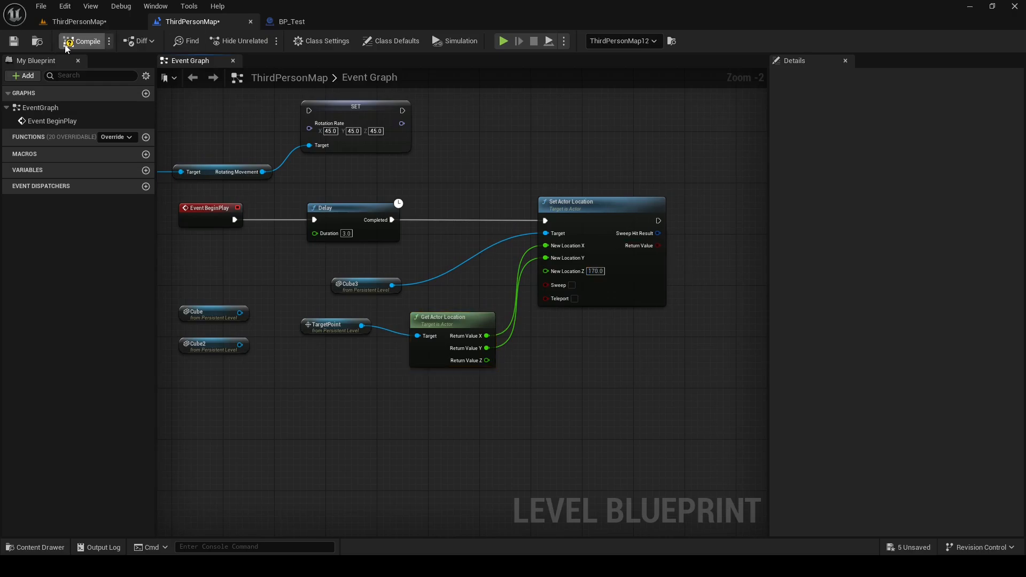
pyautogui.click(790, 246)
pyautogui.press('w')
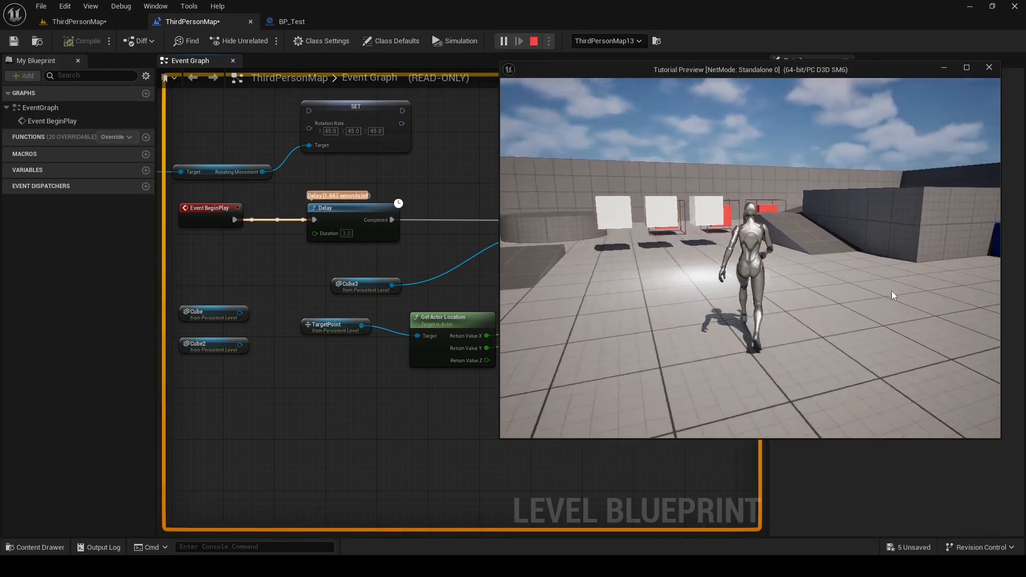
pyautogui.press('d')
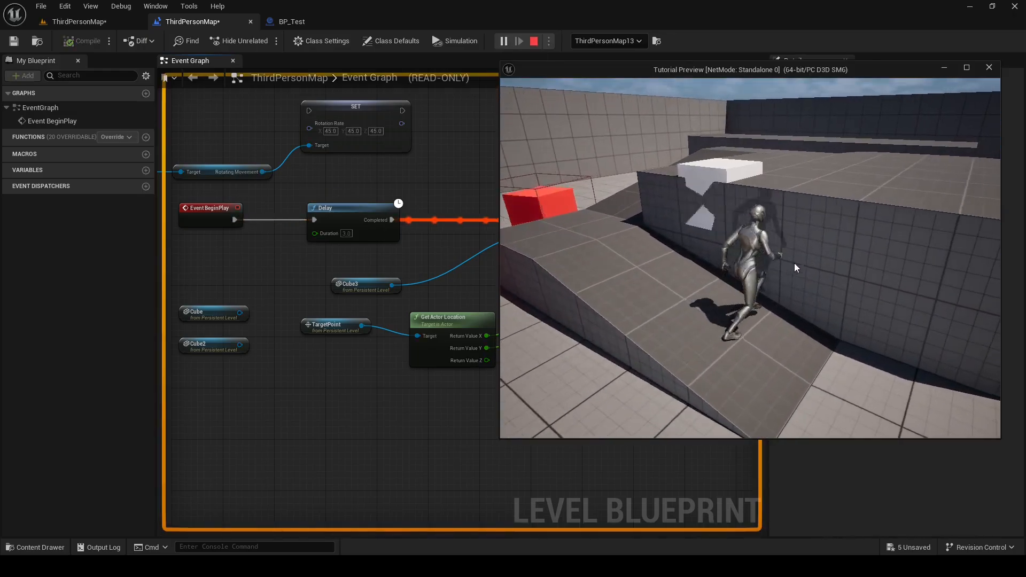
pyautogui.press('a')
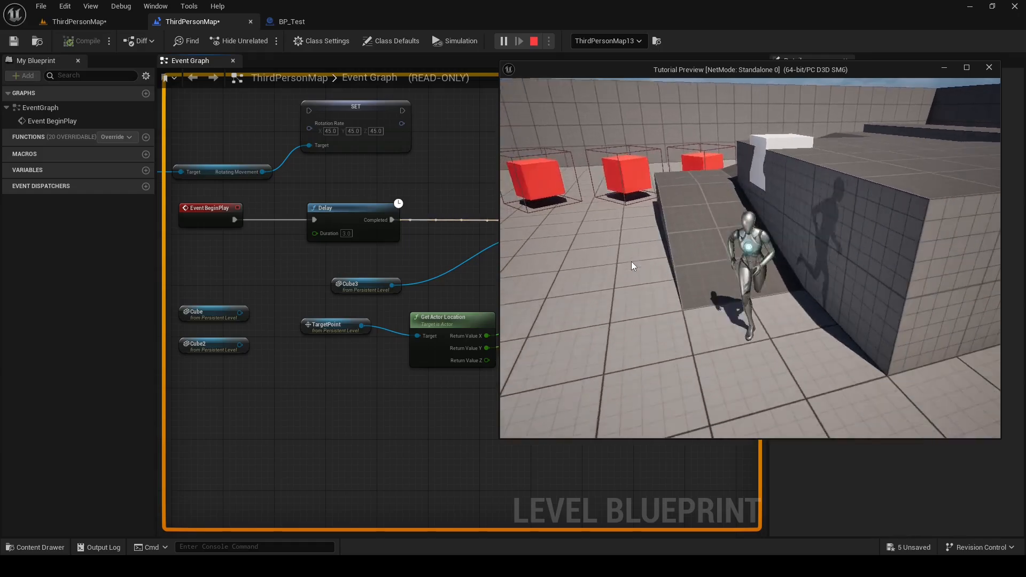
pyautogui.press('Escape')
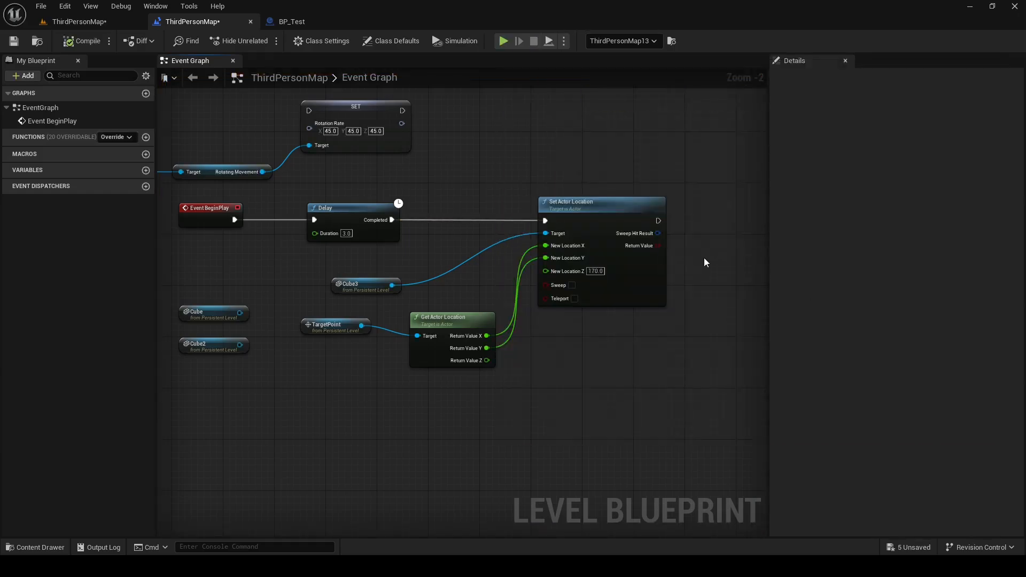
# - Break the X and Y location links and recombine the split pins on Set Actor Location and Get Actor Location
pyautogui.keyDown('alt'); pyautogui.click(523, 267); pyautogui.keyUp('alt')
pyautogui.keyDown('alt'); pyautogui.click(521, 263); pyautogui.keyUp('alt')
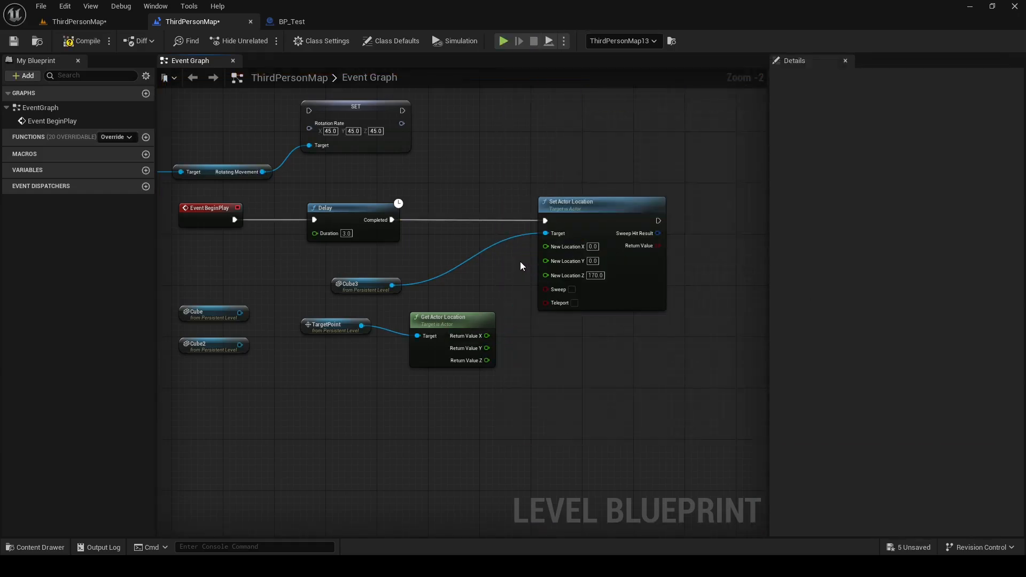
pyautogui.rightClick(560, 261)
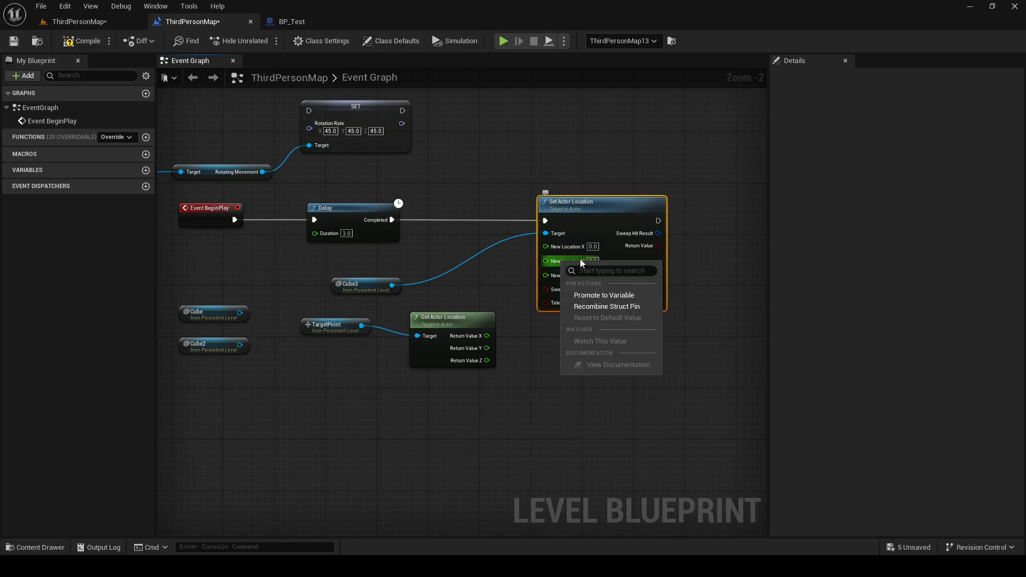
pyautogui.click(585, 307)
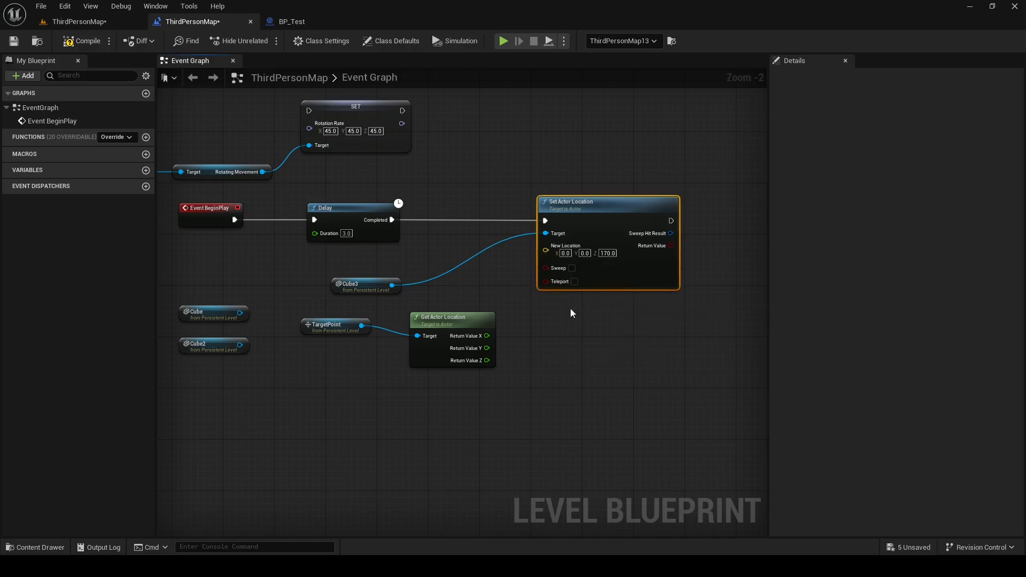
pyautogui.rightClick(479, 341)
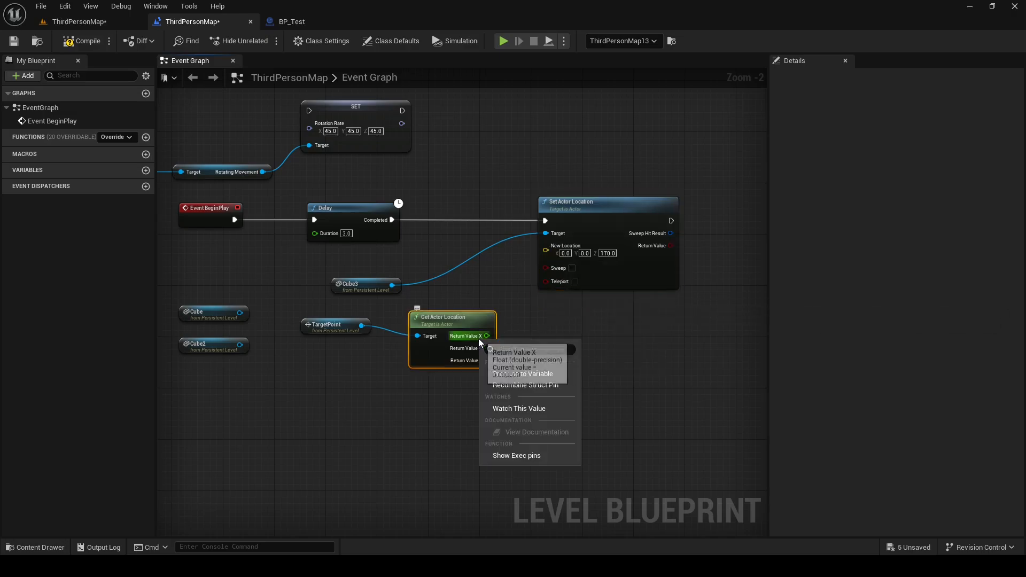
pyautogui.click(515, 386)
pyautogui.click(515, 348)
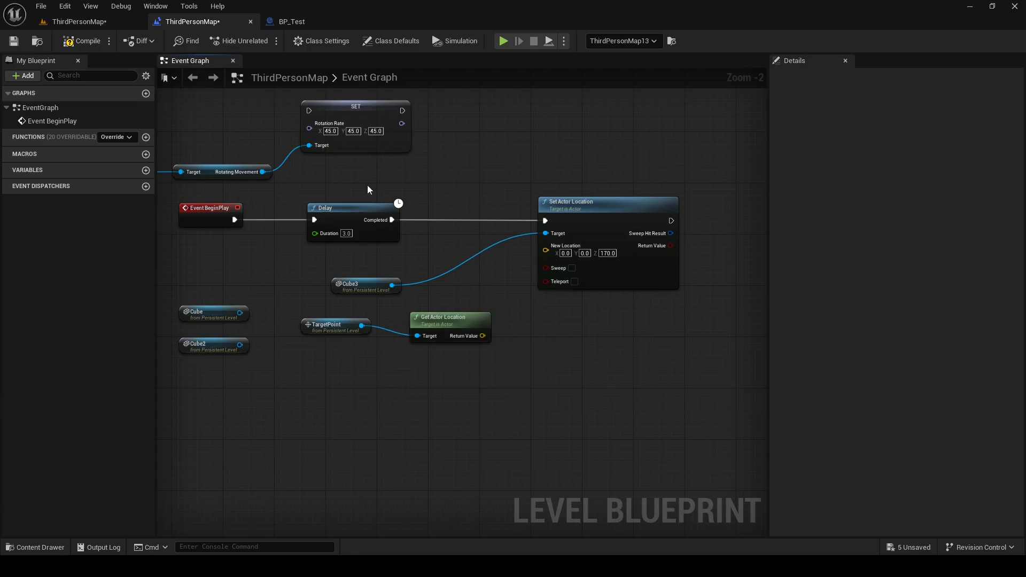
# - Place a Trigger Box in the level on the floor in front of the white cubes
pyautogui.click(98, 24)
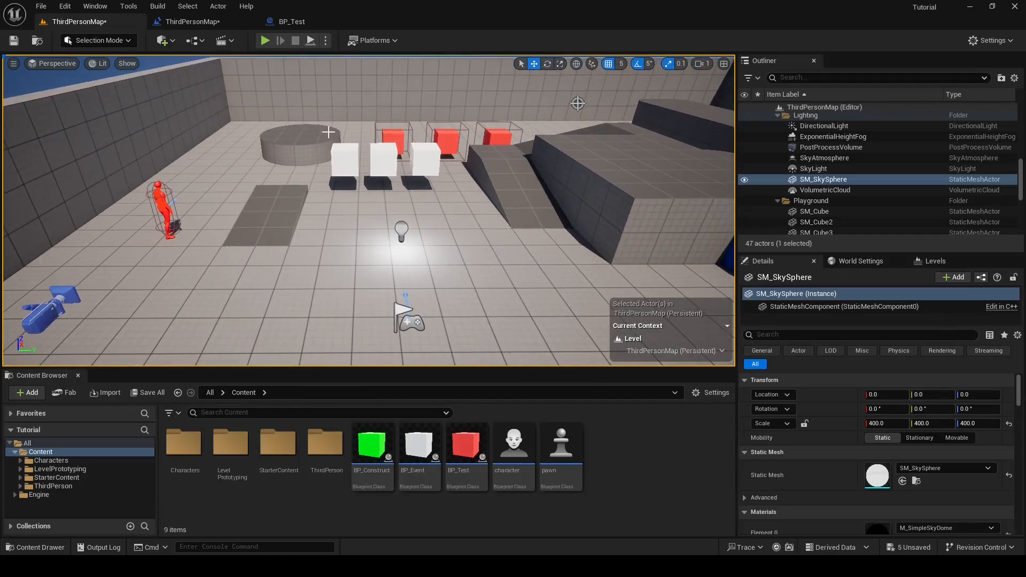
pyautogui.click(170, 41)
pyautogui.write('trigg')
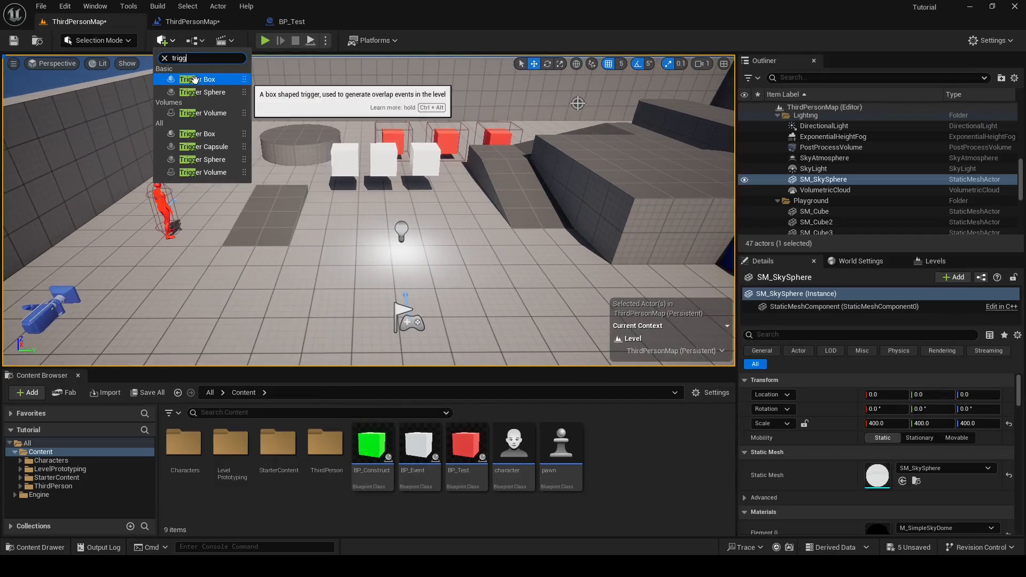
pyautogui.moveTo(195, 79); pyautogui.dragTo(392, 171)
# - Set the trigger box's Box Extent to 200 on all three axes and its Line Thickness to 10
pyautogui.click(881, 467)
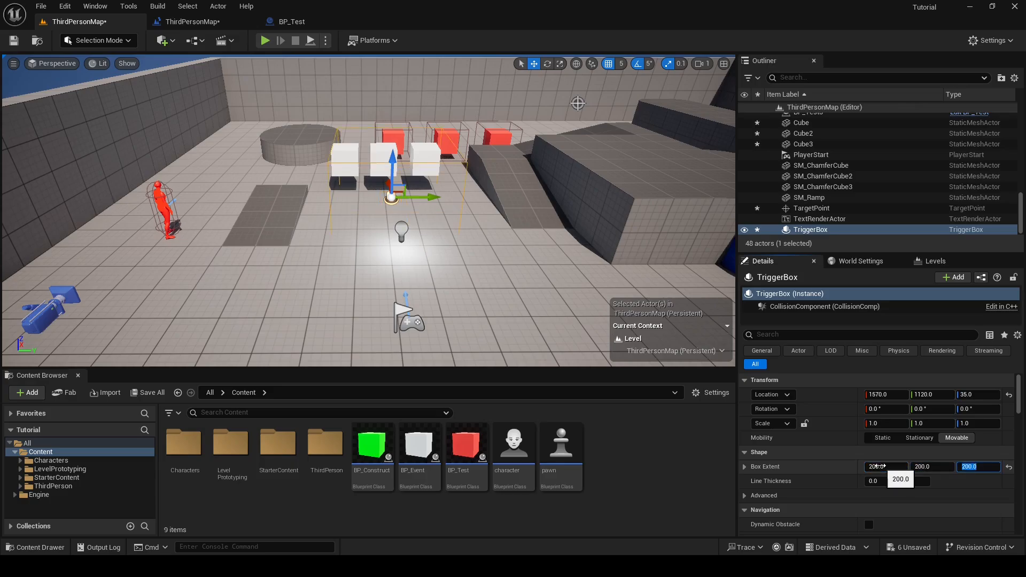
pyautogui.press('Return')
pyautogui.scroll(-2, 897, 456)
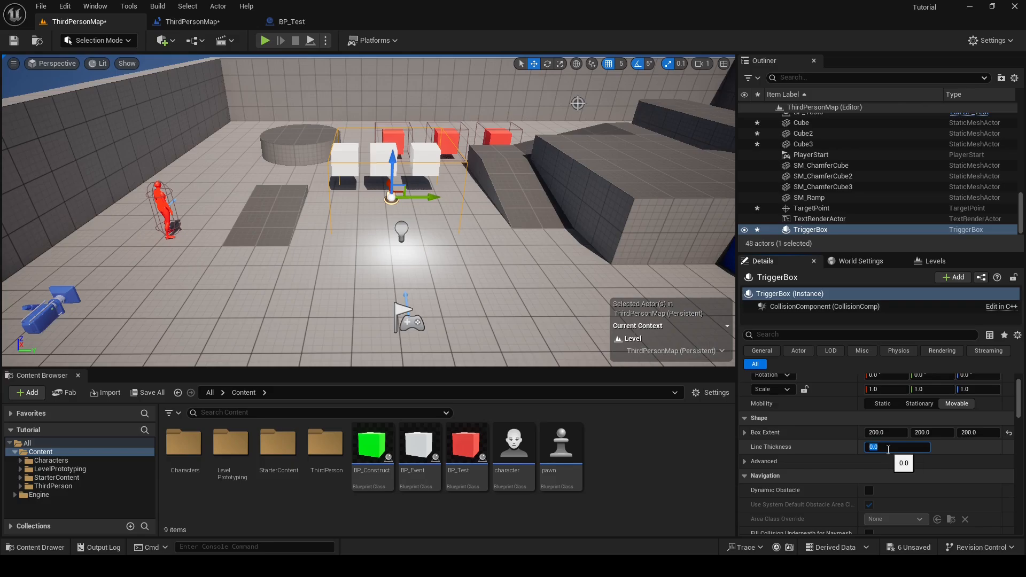
pyautogui.press('Return')
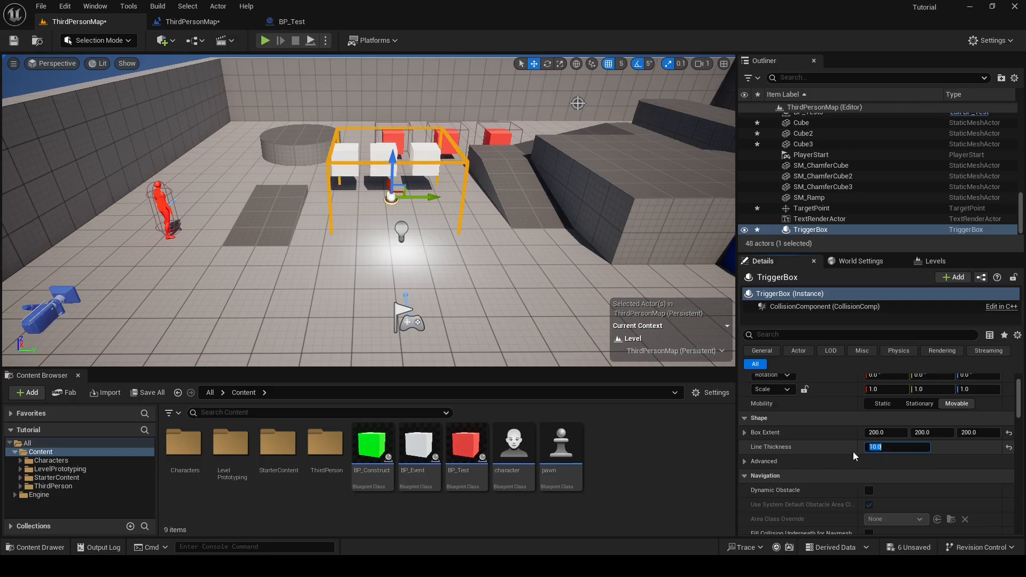
# - Turn off Actor Hidden In Game for the trigger box and raise the box slightly in the level
pyautogui.scroll(-9, 867, 495)
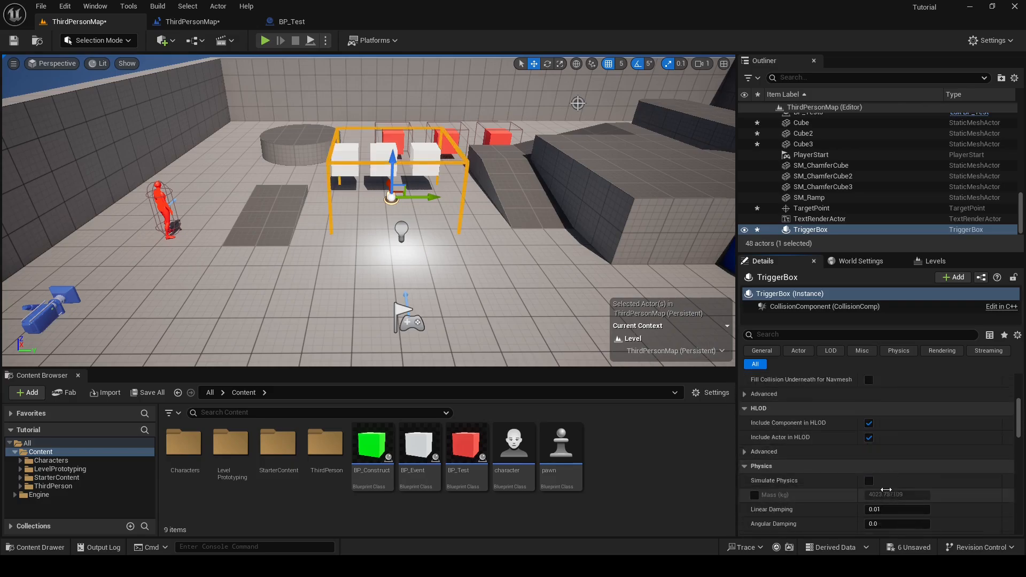
pyautogui.scroll(-5, 886, 490)
pyautogui.scroll(-9, 886, 490)
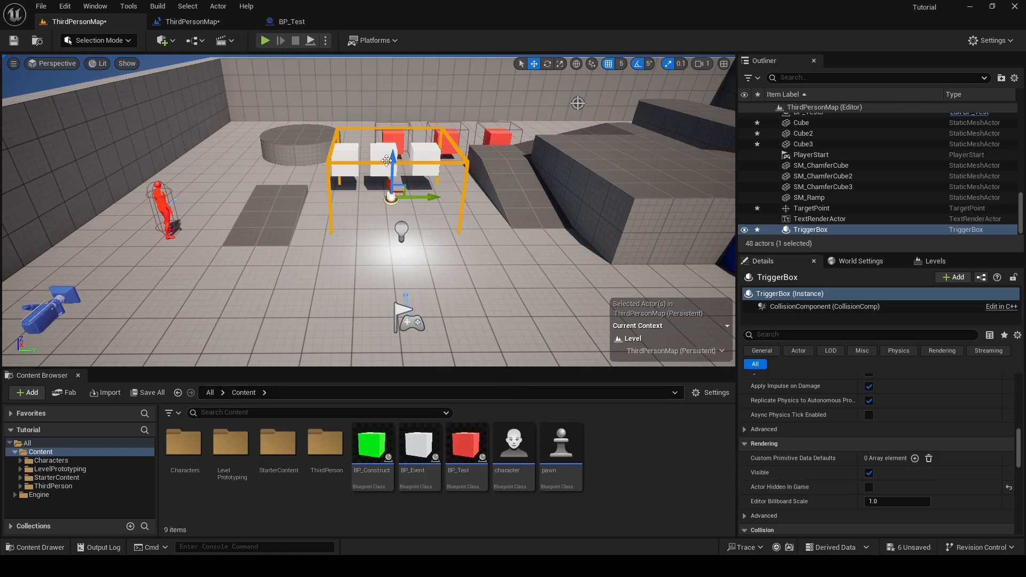
pyautogui.moveTo(393, 161); pyautogui.dragTo(392, 151)
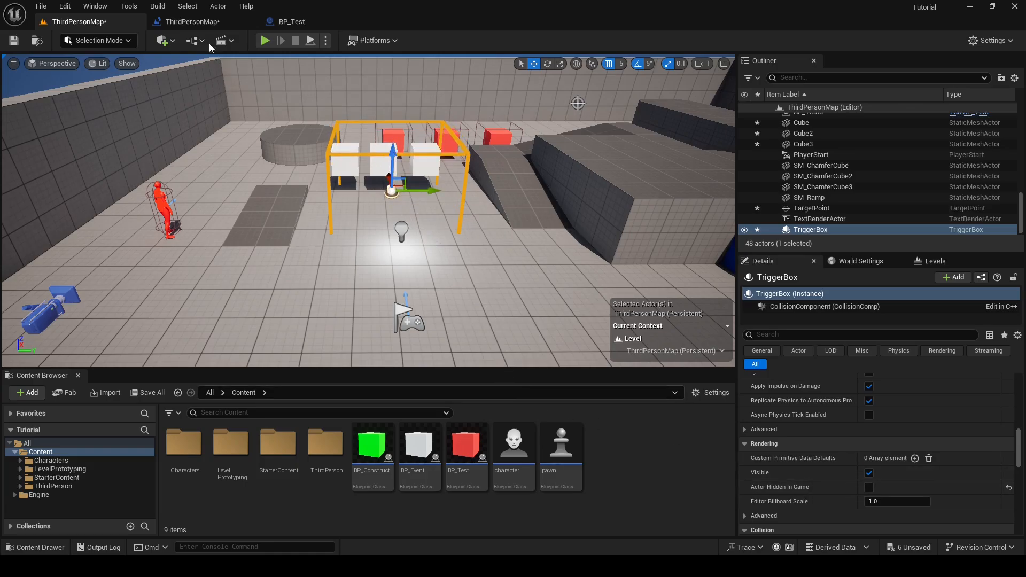
# - Add an On Actor Begin Overlap event for the trigger box in empty space of the level blueprint's event graph
pyautogui.click(189, 21)
pyautogui.moveTo(385, 321); pyautogui.dragTo(415, 289, button='right')
pyautogui.rightClick(363, 355)
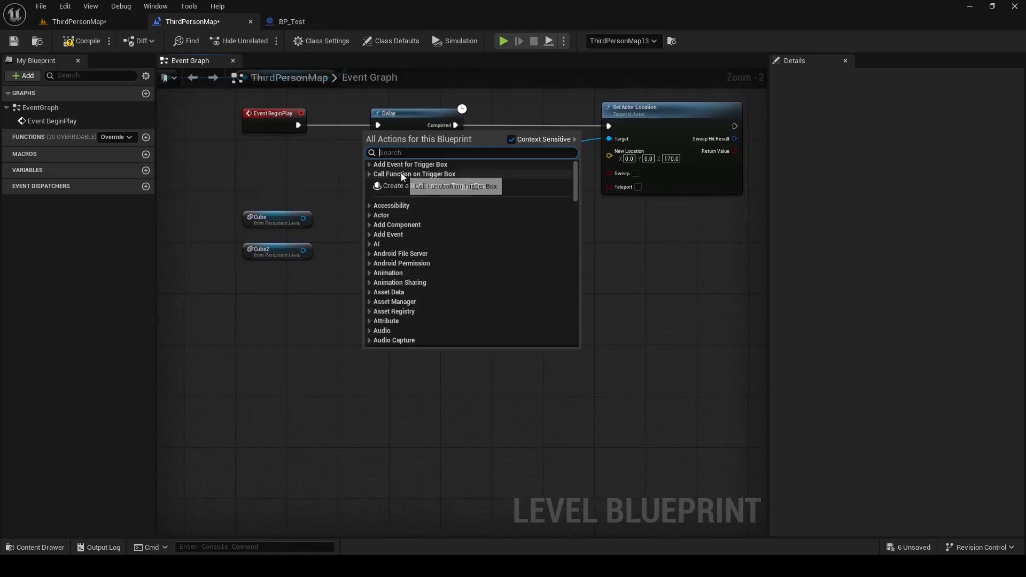
pyautogui.click(369, 164)
pyautogui.click(375, 174)
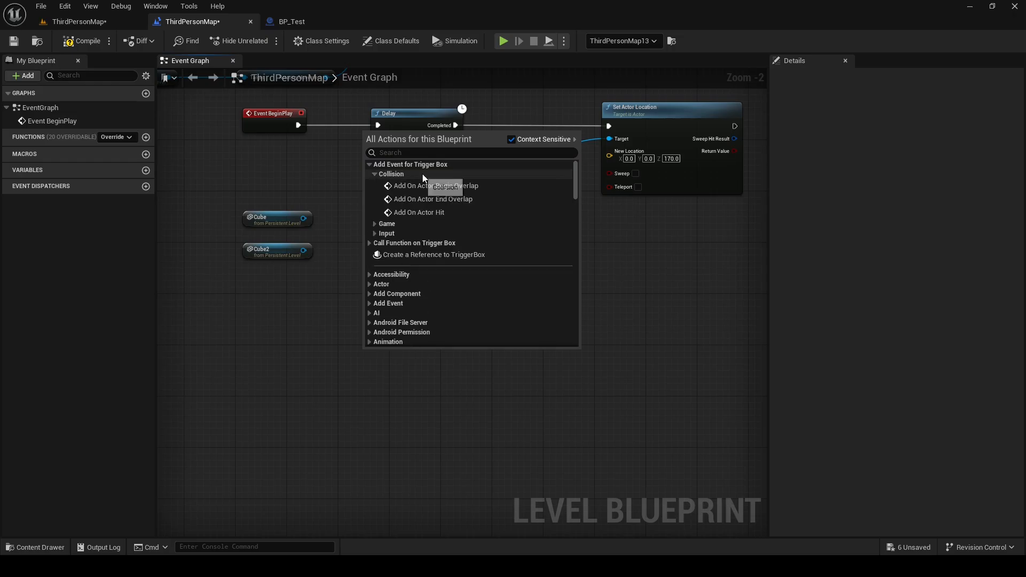
pyautogui.click(470, 186)
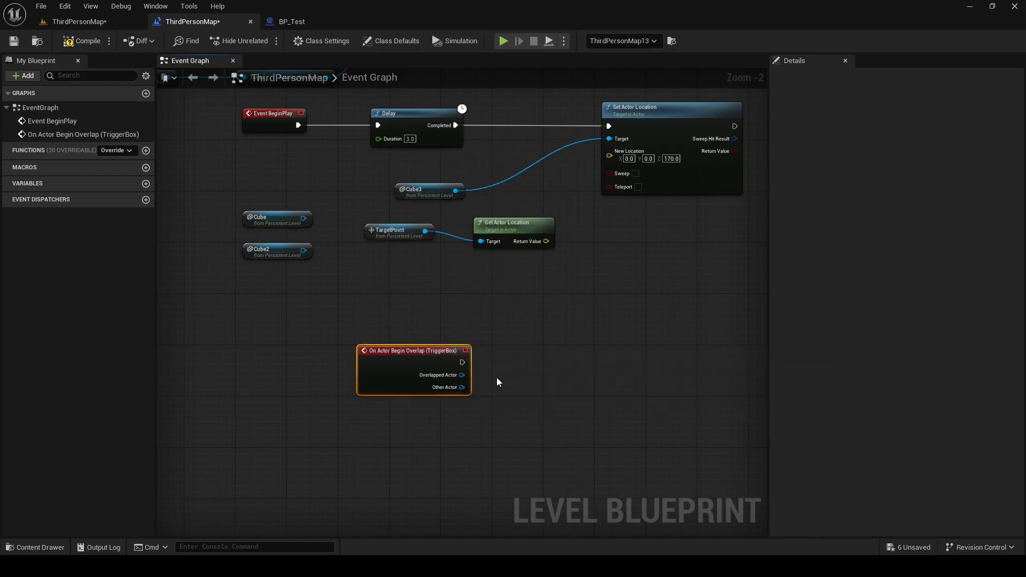
# - Promote the overlap event's Other Actor output to a variable, keeping the name Other Actor
pyautogui.moveTo(496, 378); pyautogui.dragTo(402, 311, button='right')
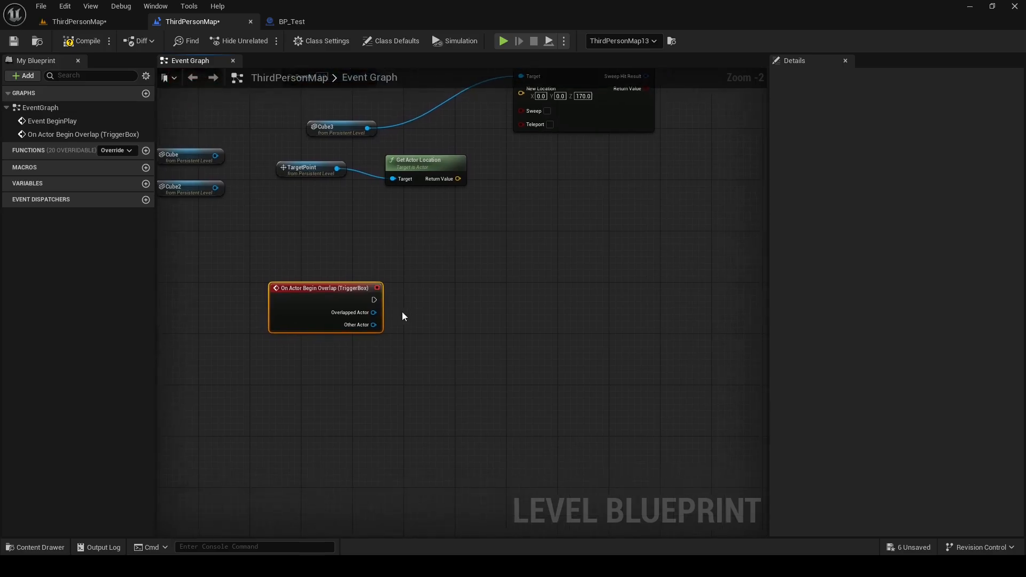
pyautogui.rightClick(374, 325)
pyautogui.click(422, 361)
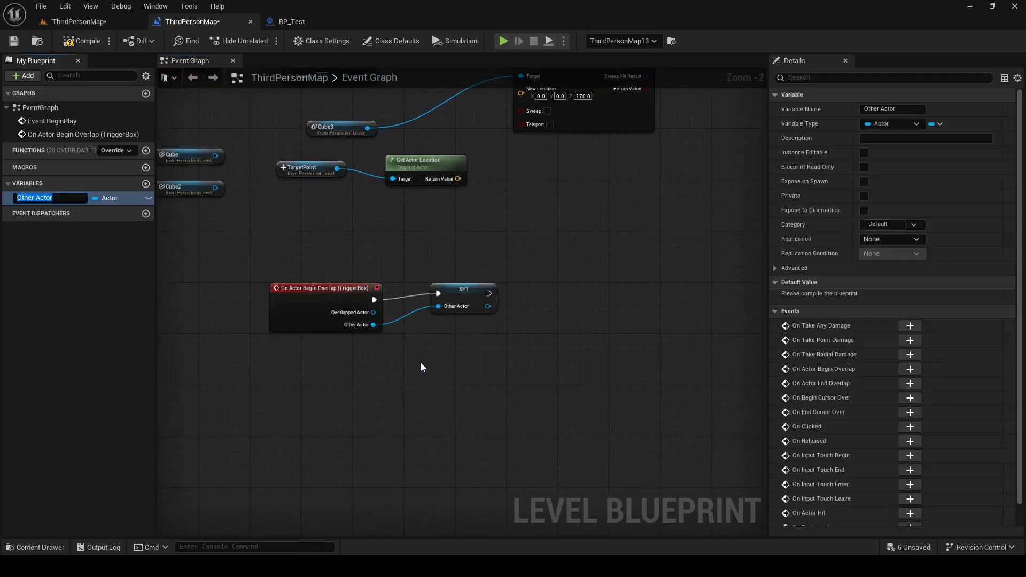
pyautogui.click(468, 343)
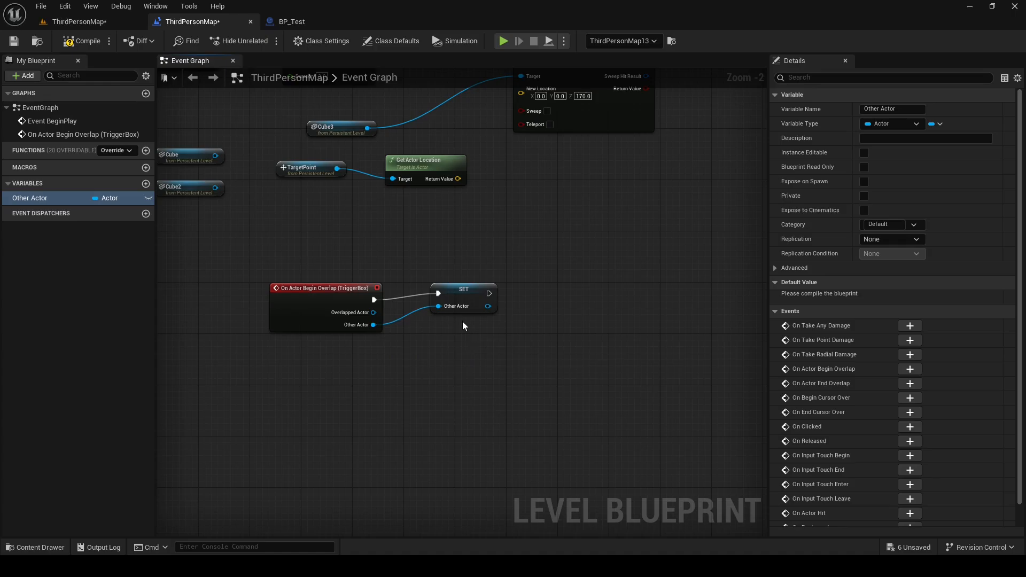
pyautogui.click(348, 324)
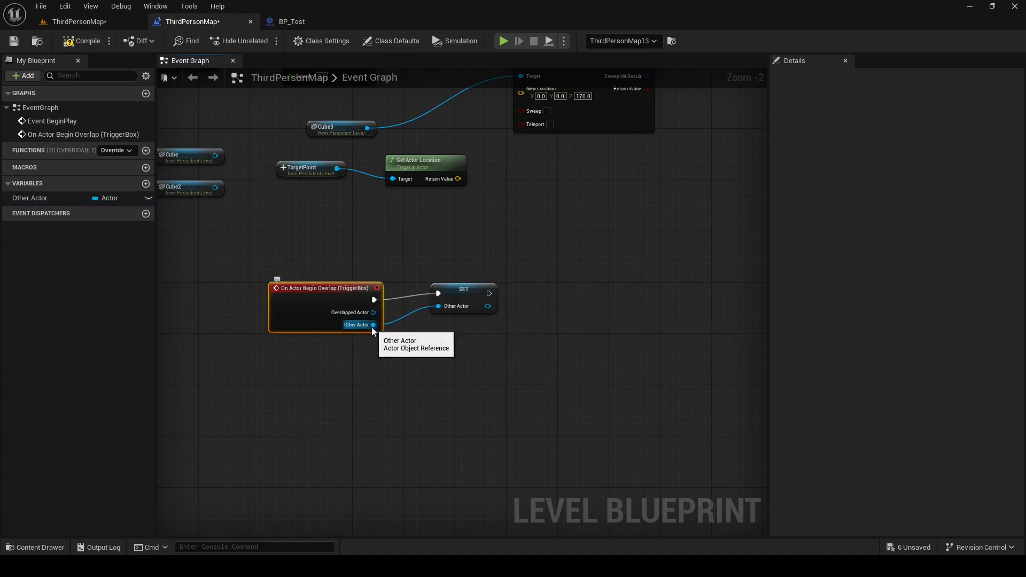
pyautogui.click(468, 299)
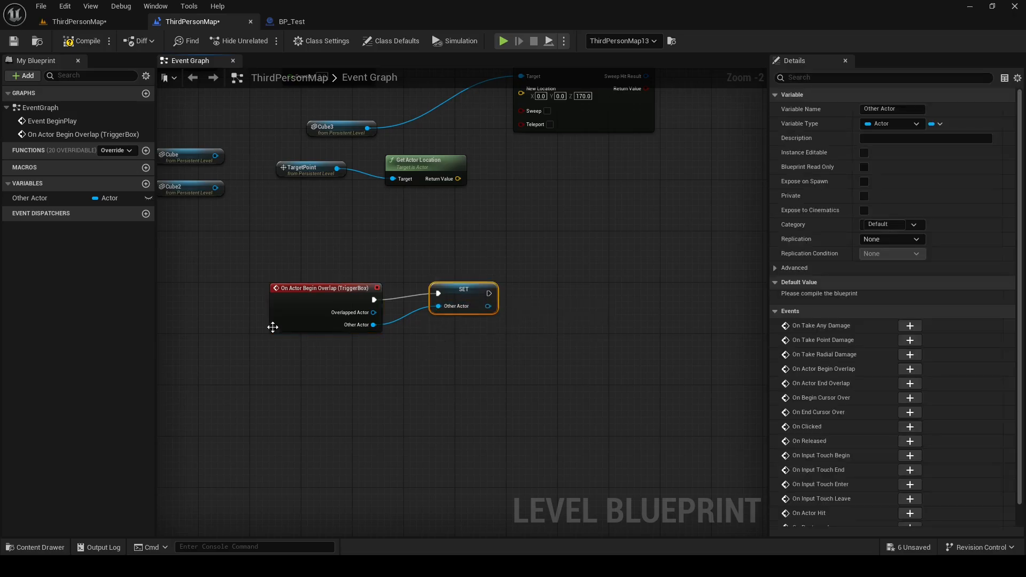
# - Add a getter for the Other Actor variable and attach a Set Actor Location node to it, placed below the SET node
pyautogui.moveTo(27, 198); pyautogui.dragTo(422, 424)
pyautogui.click(314, 457)
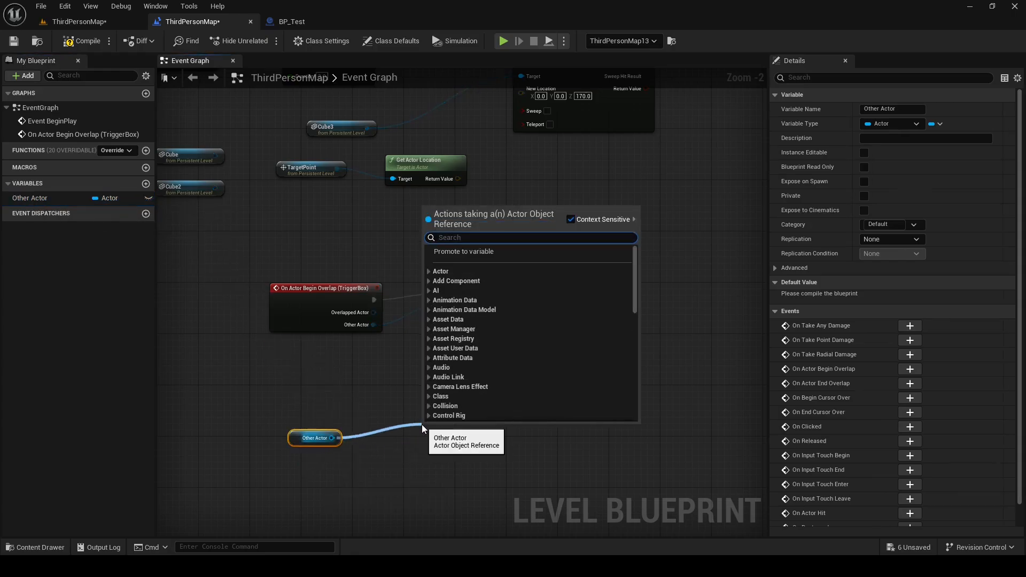
pyautogui.write('set actor loca')
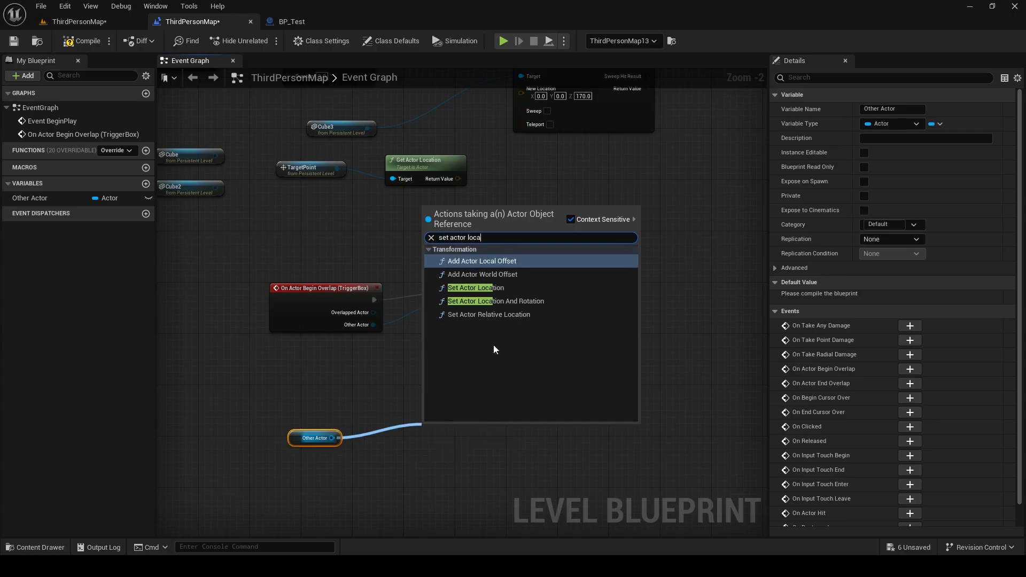
pyautogui.click(476, 288)
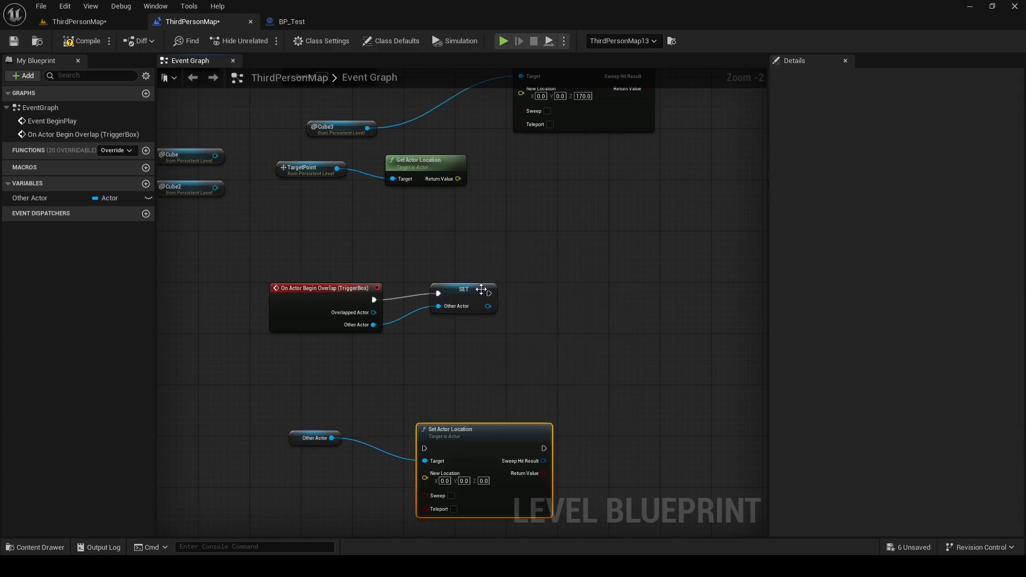
pyautogui.moveTo(488, 449); pyautogui.dragTo(525, 399)
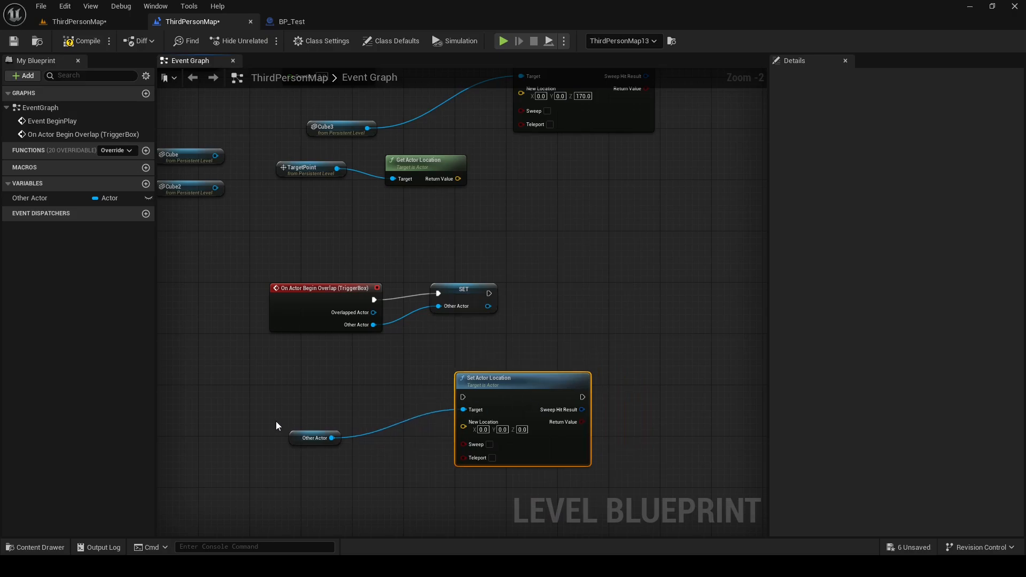
# - Move TargetPoint and Get Actor Location below the Other Actor getter and connect Return Value to the new Set Actor Location's New Location
pyautogui.moveTo(293, 403); pyautogui.dragTo(293, 334, button='right')
pyautogui.moveTo(286, 332); pyautogui.dragTo(473, 416)
pyautogui.moveTo(491, 315); pyautogui.dragTo(433, 315)
pyautogui.moveTo(430, 279); pyautogui.dragTo(440, 315, button='right')
pyautogui.moveTo(283, 117); pyautogui.dragTo(428, 136)
pyautogui.moveTo(428, 136); pyautogui.dragTo(421, 397)
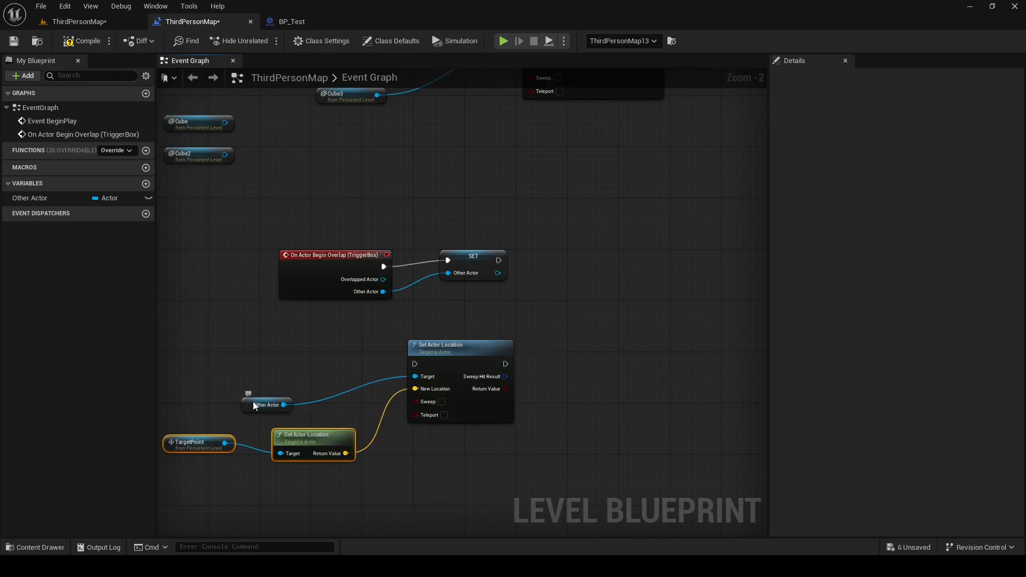
pyautogui.moveTo(244, 405); pyautogui.dragTo(276, 393)
# - Add a T keyboard event above the Other Actor getter and connect its Pressed output to the lower Set Actor Location node
pyautogui.rightClick(287, 348)
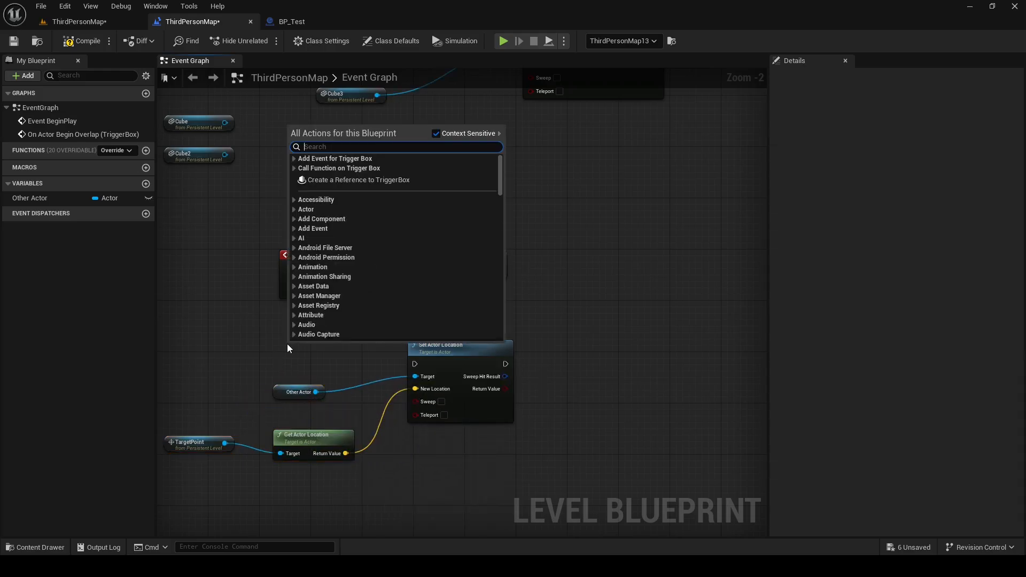
pyautogui.write('KEyboard eve')
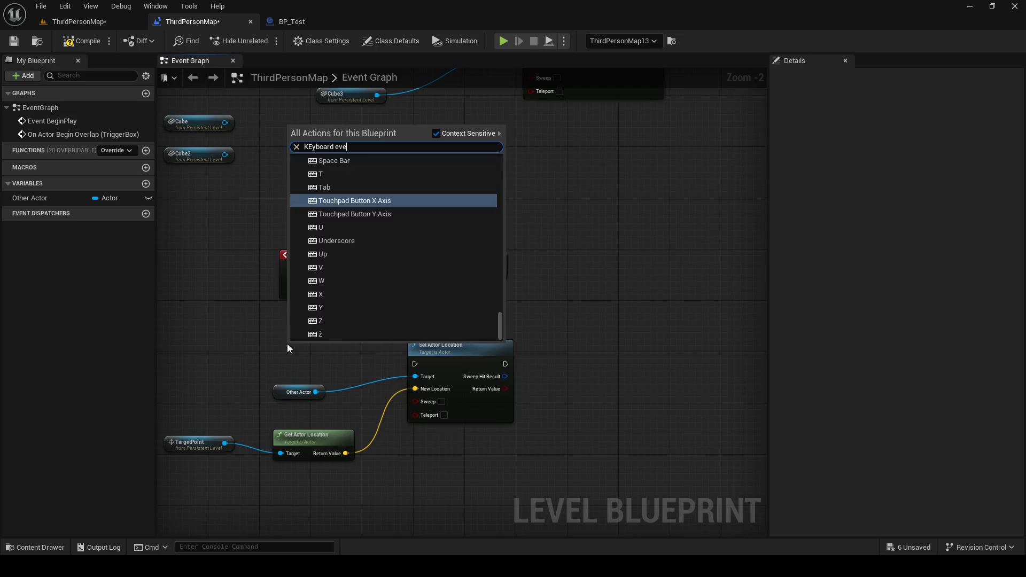
pyautogui.write('nts t')
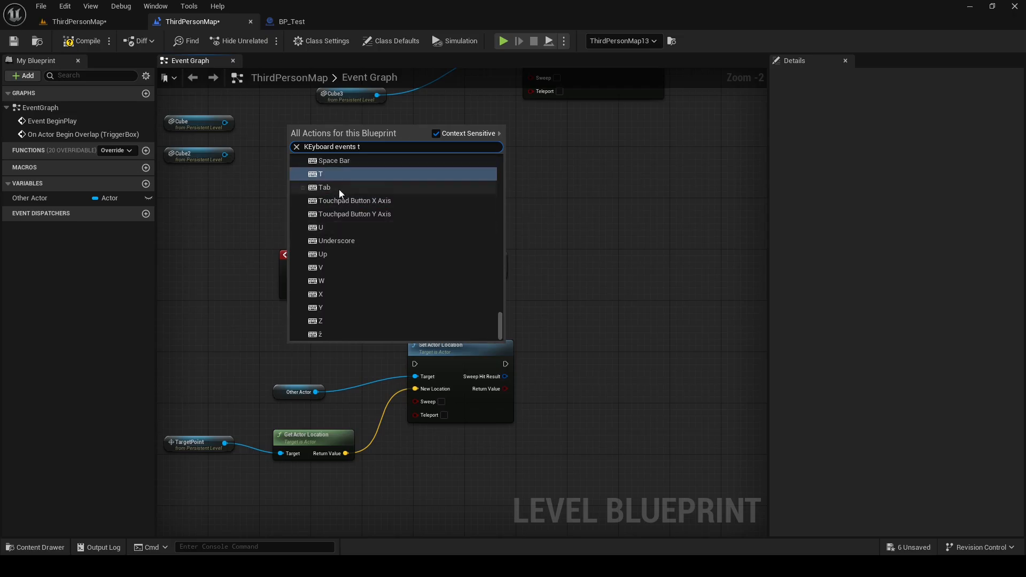
pyautogui.click(337, 174)
pyautogui.moveTo(304, 344); pyautogui.dragTo(469, 354)
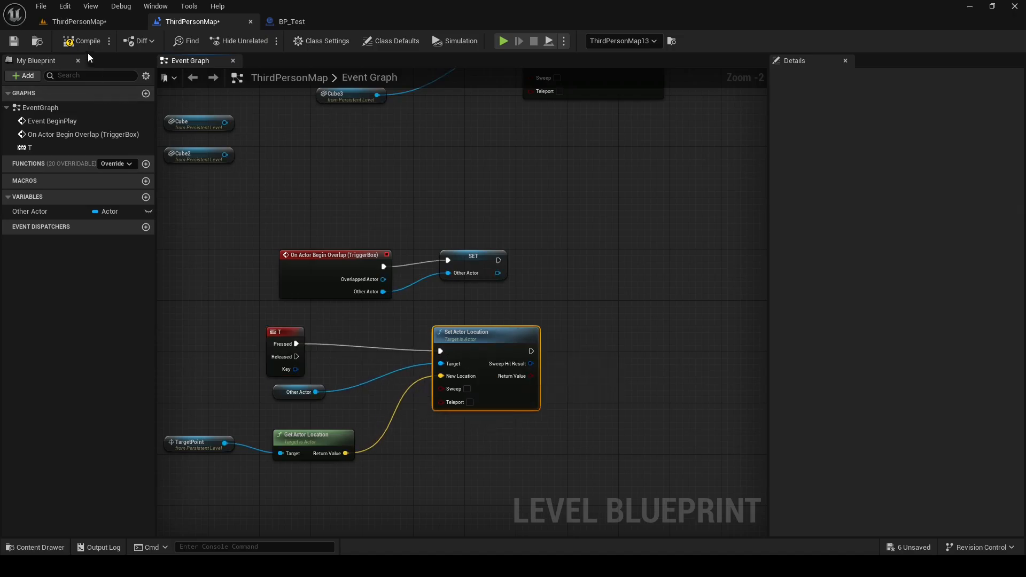
# - Play-test the T event in a preview window before entering the trigger box, end the session and dismiss the Message Log
pyautogui.click(563, 41)
pyautogui.click(624, 97)
pyautogui.moveTo(576, 75); pyautogui.dragTo(551, 77)
pyautogui.press('t')
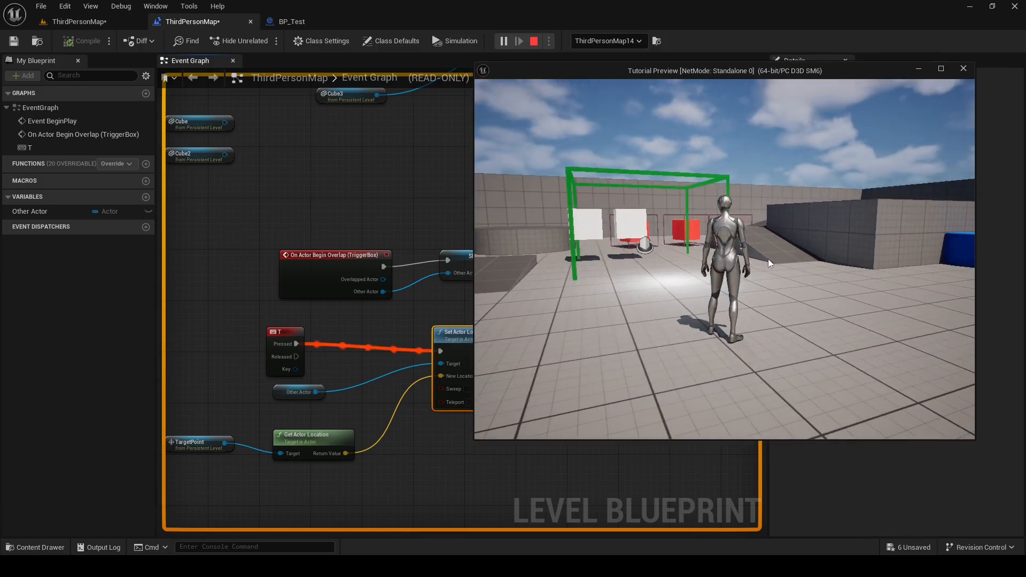
pyautogui.press('Escape')
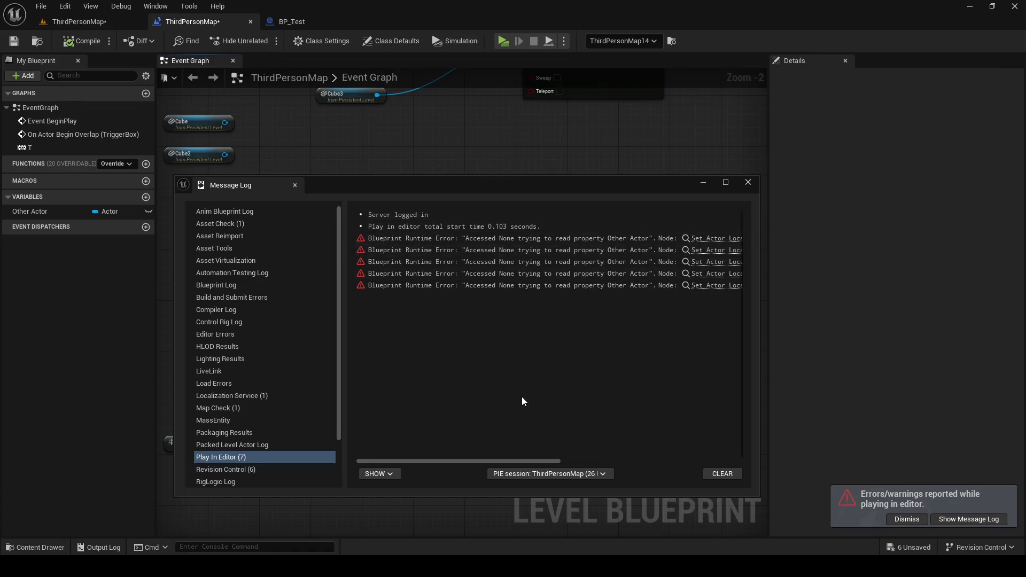
pyautogui.moveTo(528, 460)
pyautogui.mouseDown()
pyautogui.moveTo(751, 460)
pyautogui.moveTo(523, 459)
pyautogui.mouseUp()
pyautogui.click(748, 183)
# - Tidy the overlap event and SET nodes, and shift the Other Actor getter closer to Set Actor Location
pyautogui.moveTo(529, 318); pyautogui.dragTo(588, 267, button='right')
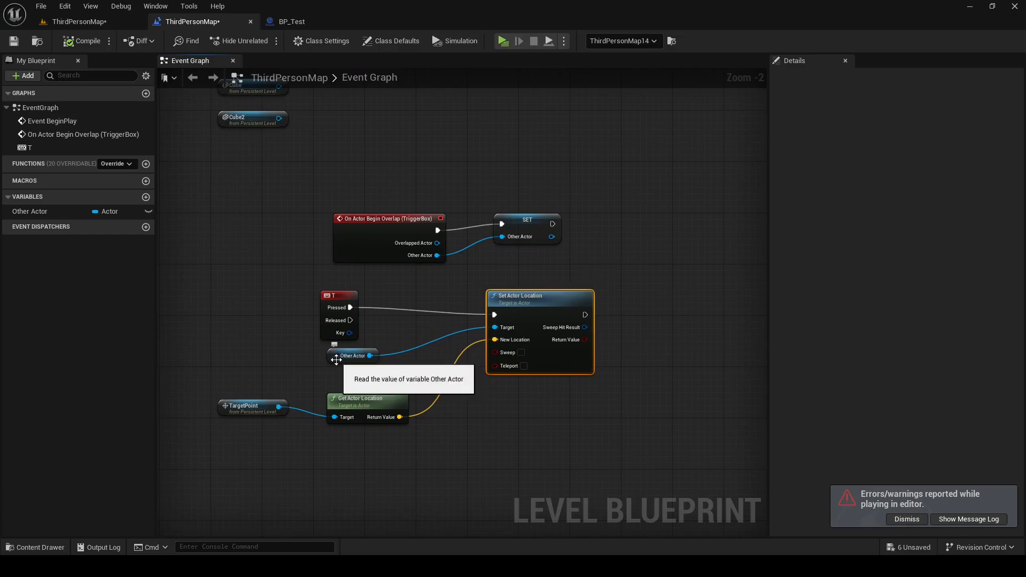
pyautogui.moveTo(326, 377); pyautogui.dragTo(337, 370, button='right')
pyautogui.moveTo(365, 352); pyautogui.dragTo(513, 221)
pyautogui.click(521, 201)
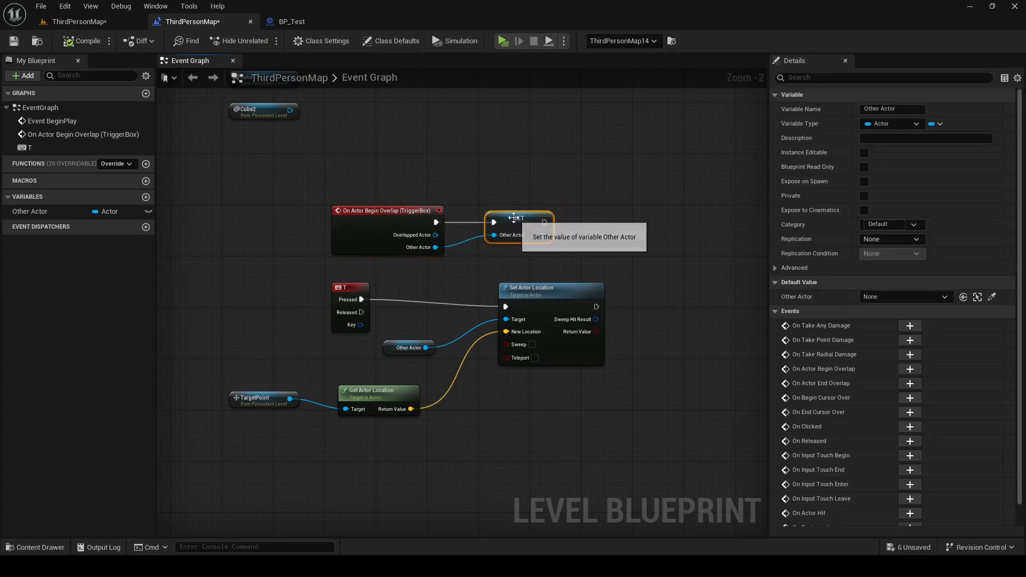
pyautogui.click(422, 156)
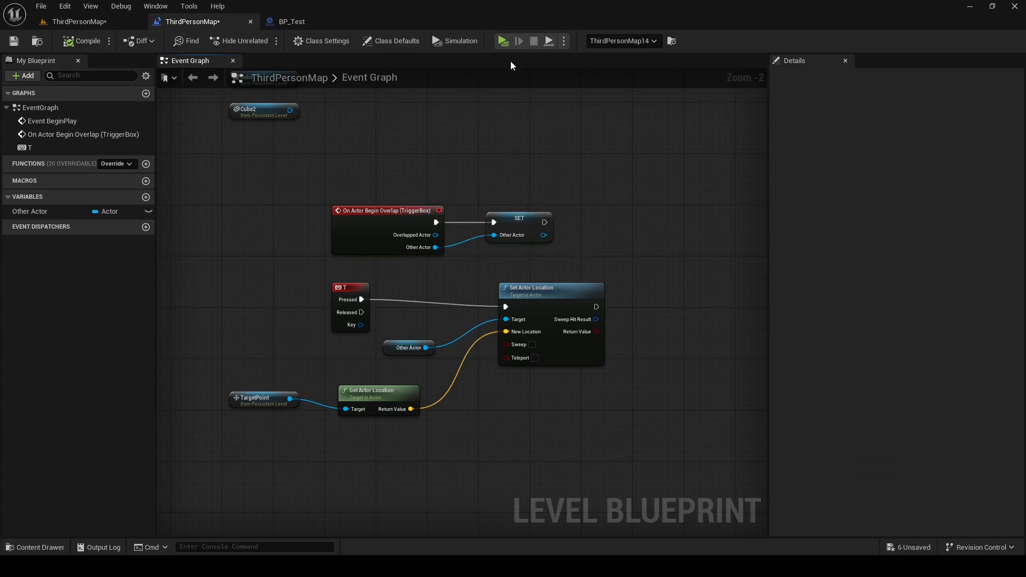
# - Play the level, run the character into the trigger box, fire the T event repeatedly to test teleporting, and end the session
pyautogui.click(503, 41)
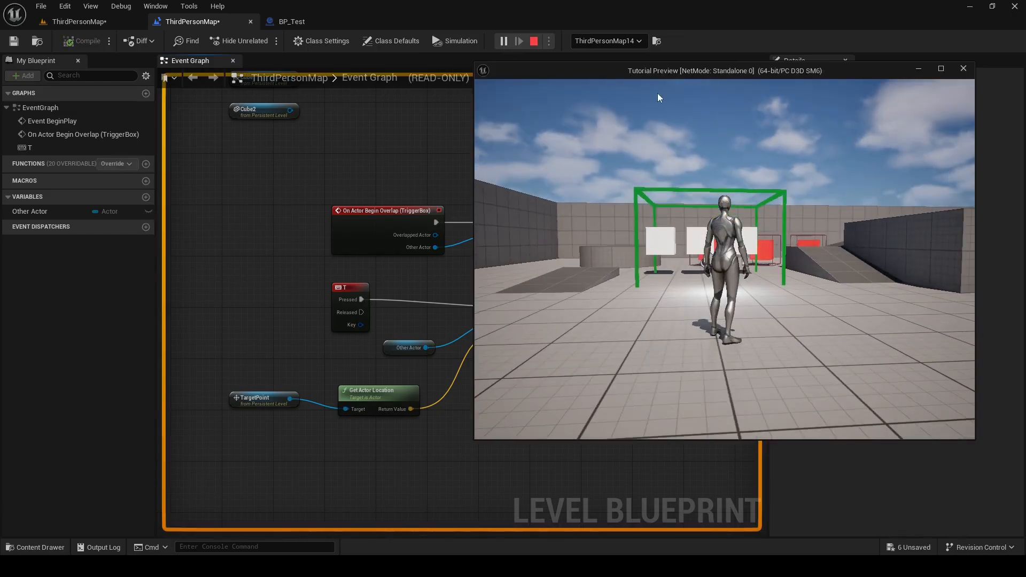
pyautogui.moveTo(639, 69); pyautogui.dragTo(730, 63)
pyautogui.press('w')
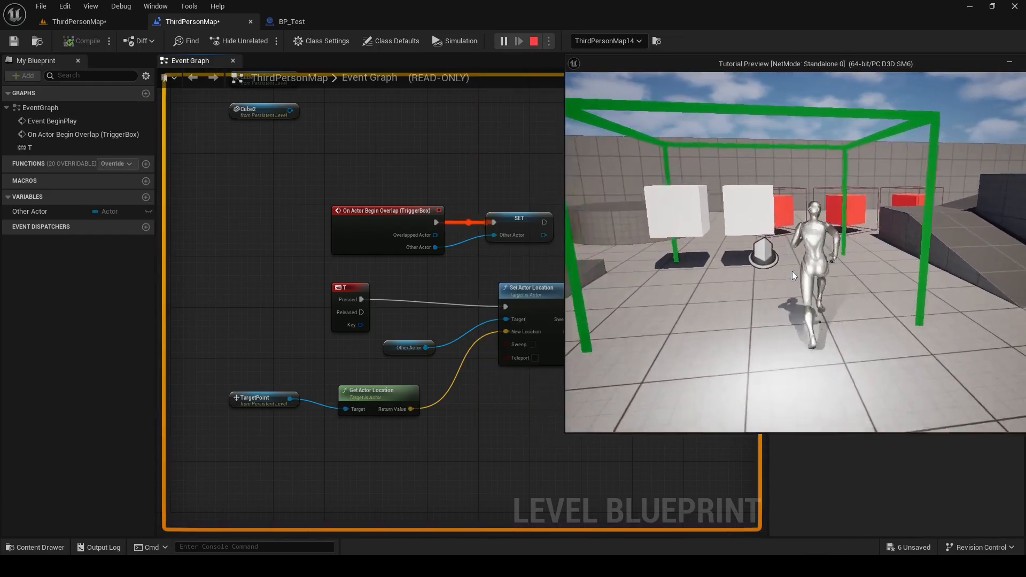
pyautogui.press('t')
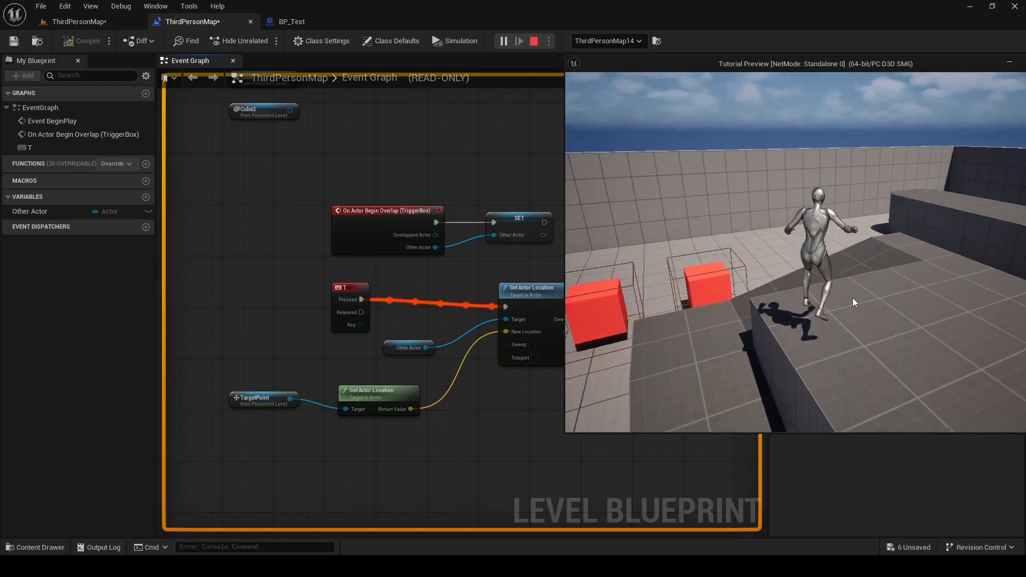
pyautogui.press('w')
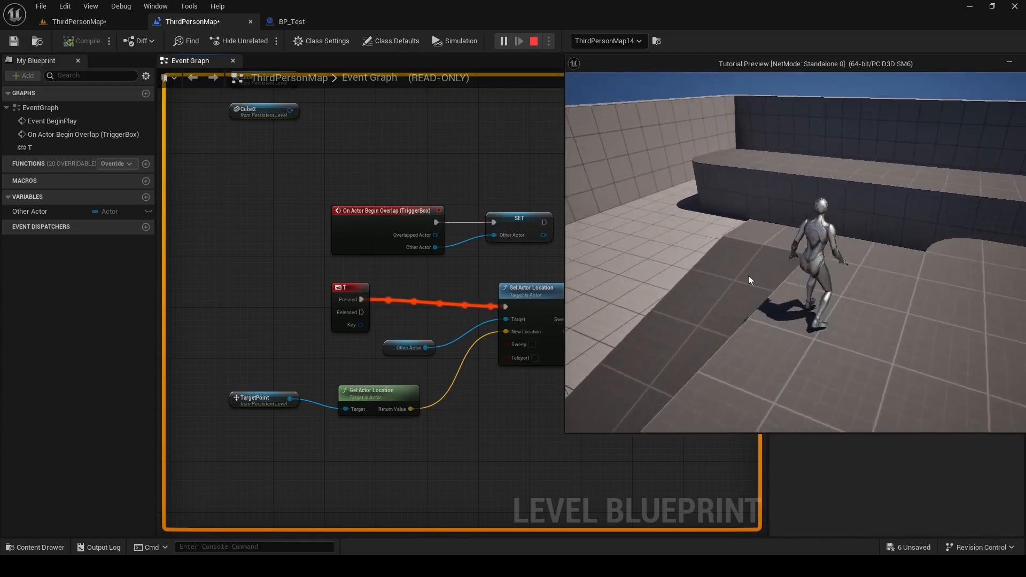
pyautogui.press('s')
pyautogui.press('t')
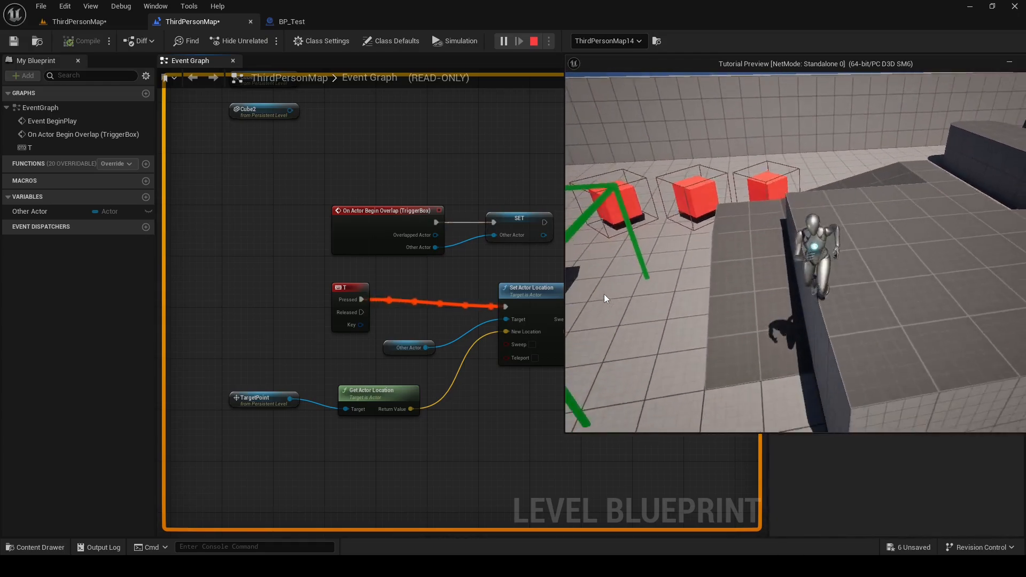
pyautogui.press('Escape')
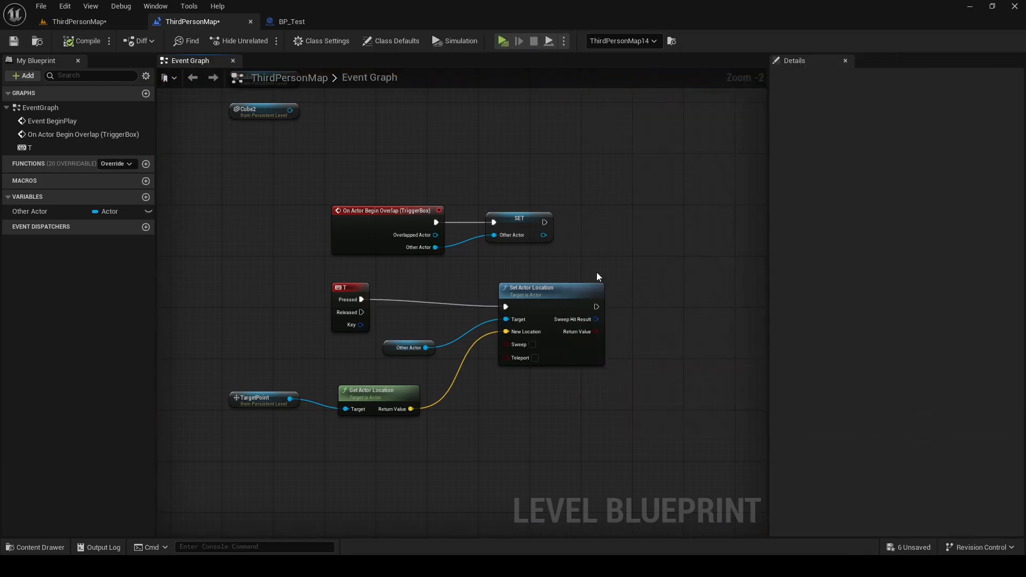
# - In the level editor, select Cube, Cube2 and Cube3 and add an actor tag named Cube to all three
pyautogui.click(62, 24)
pyautogui.moveTo(310, 225); pyautogui.dragTo(315, 244, button='right')
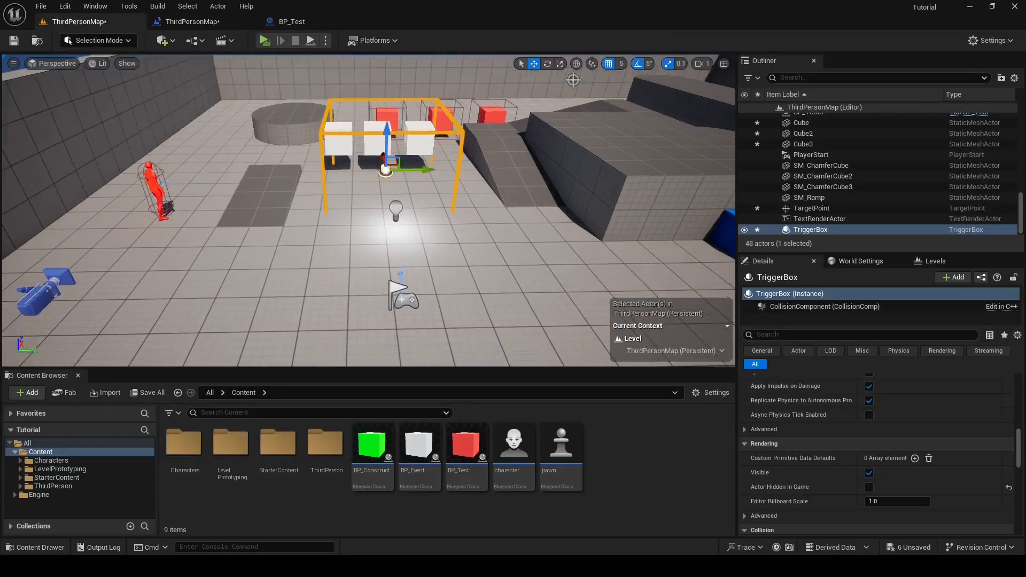
pyautogui.moveTo(573, 80); pyautogui.dragTo(513, 195, button='right')
pyautogui.press('s')
pyautogui.press('w')
pyautogui.press('w')
pyautogui.click(354, 143)
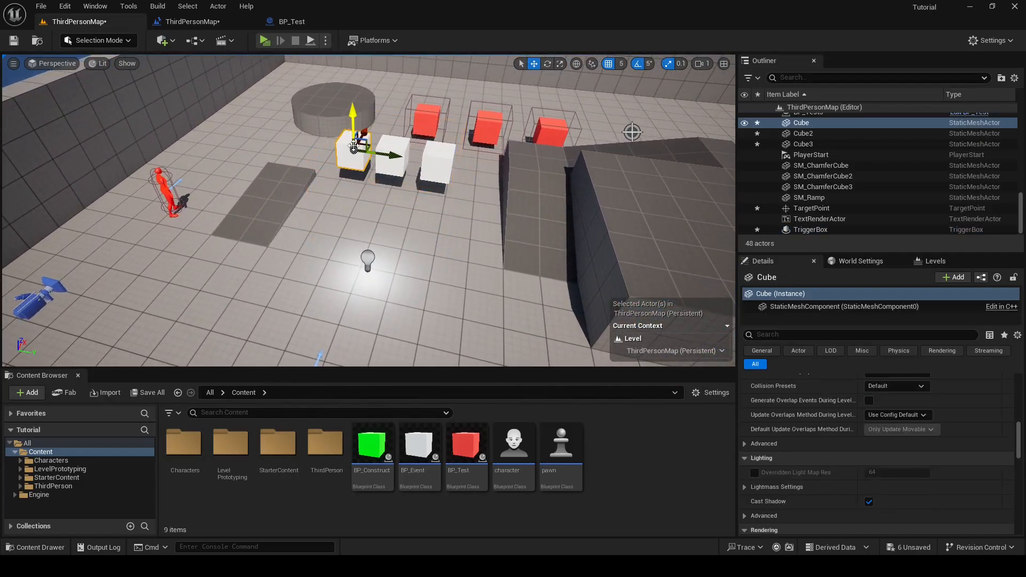
pyautogui.keyDown('ctrl'); pyautogui.click(397, 146); pyautogui.keyUp('ctrl')
pyautogui.keyDown('ctrl'); pyautogui.click(433, 155); pyautogui.keyUp('ctrl')
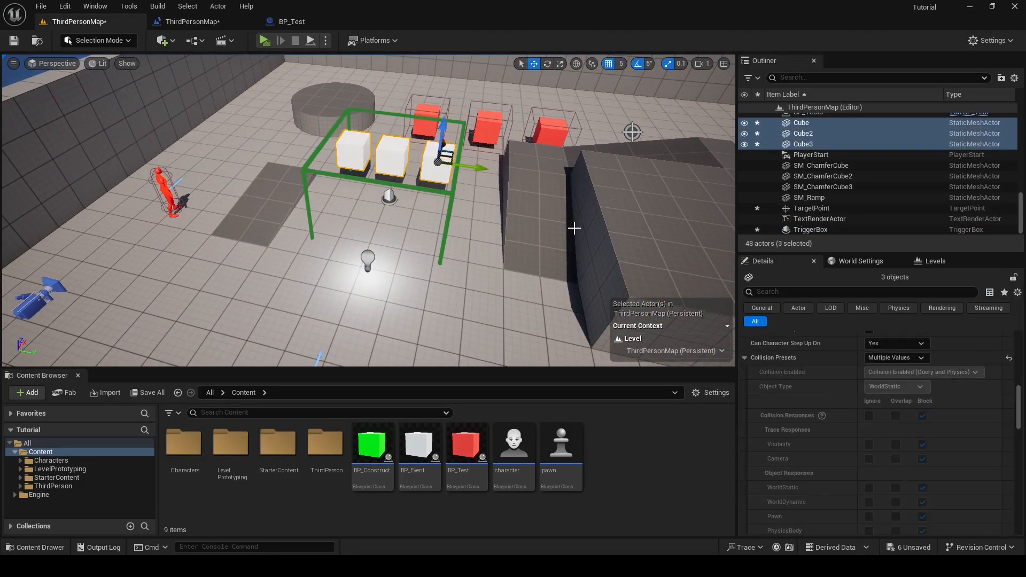
pyautogui.click(783, 294)
pyautogui.write('tag')
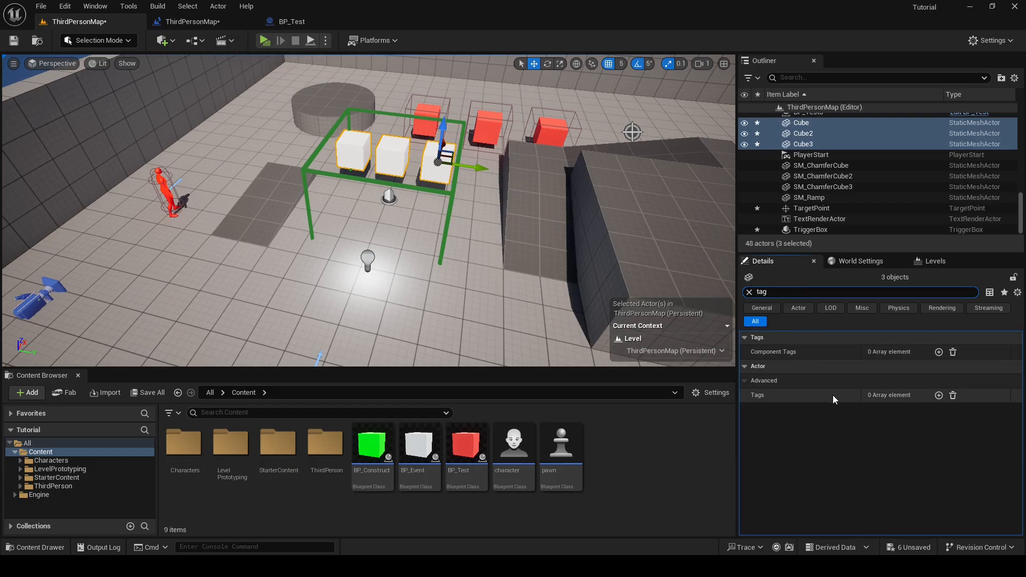
pyautogui.click(939, 396)
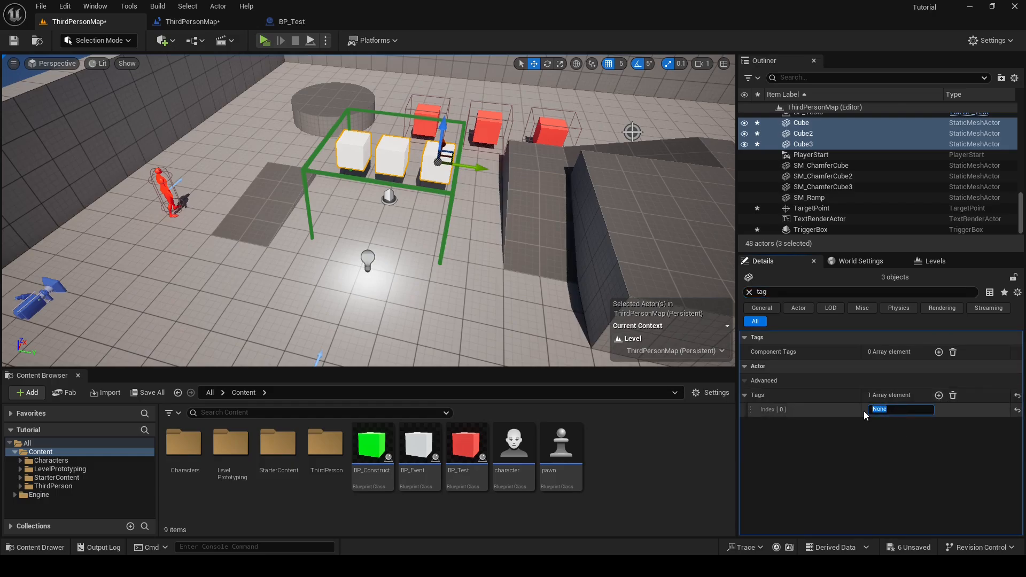
pyautogui.write('Cube')
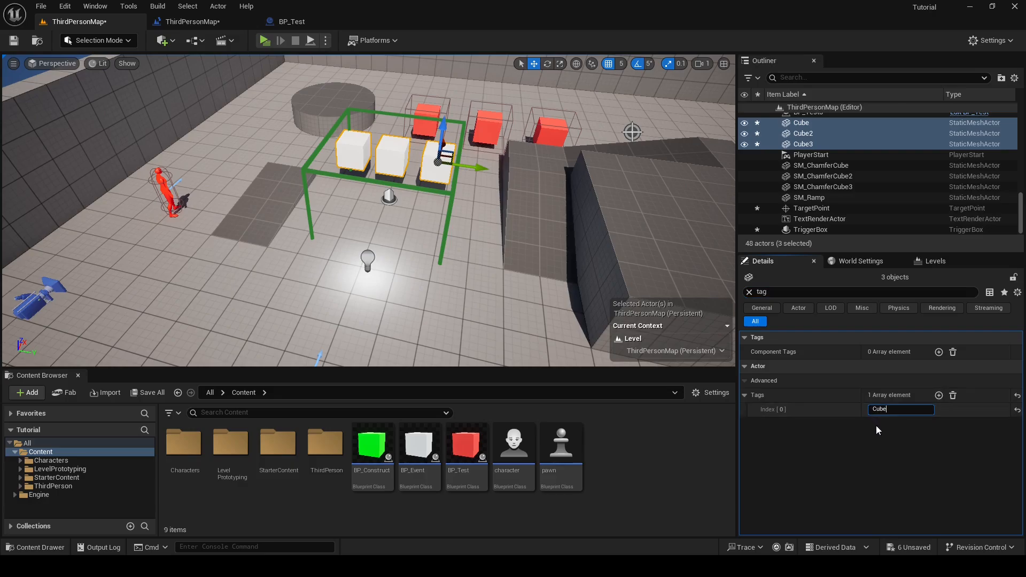
pyautogui.press('Return')
pyautogui.click(880, 446)
# - Return to the level blueprint and add a Get All Actors with Tag node below the Set Actor Location node
pyautogui.click(191, 21)
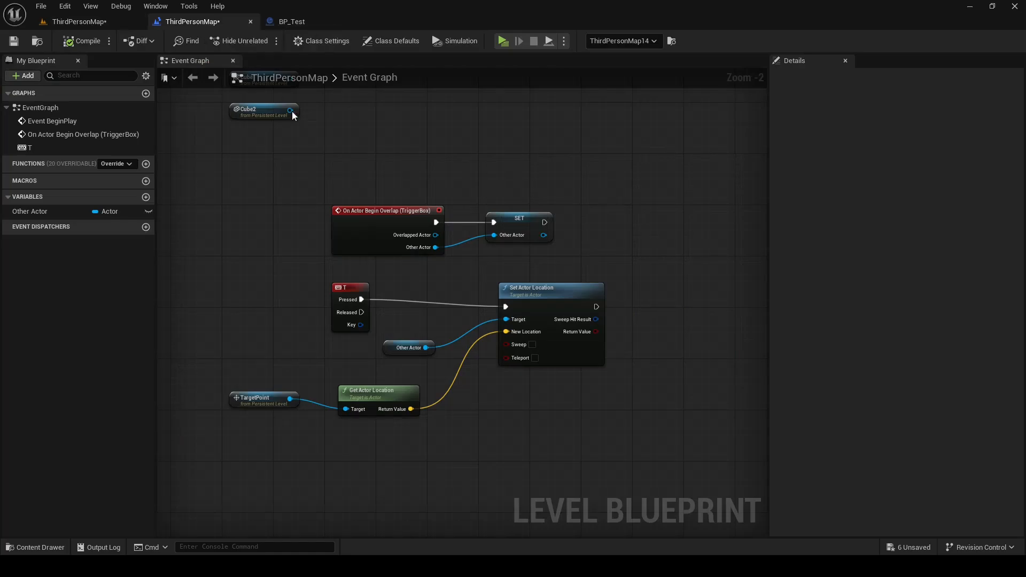
pyautogui.moveTo(514, 434); pyautogui.dragTo(479, 363, button='right')
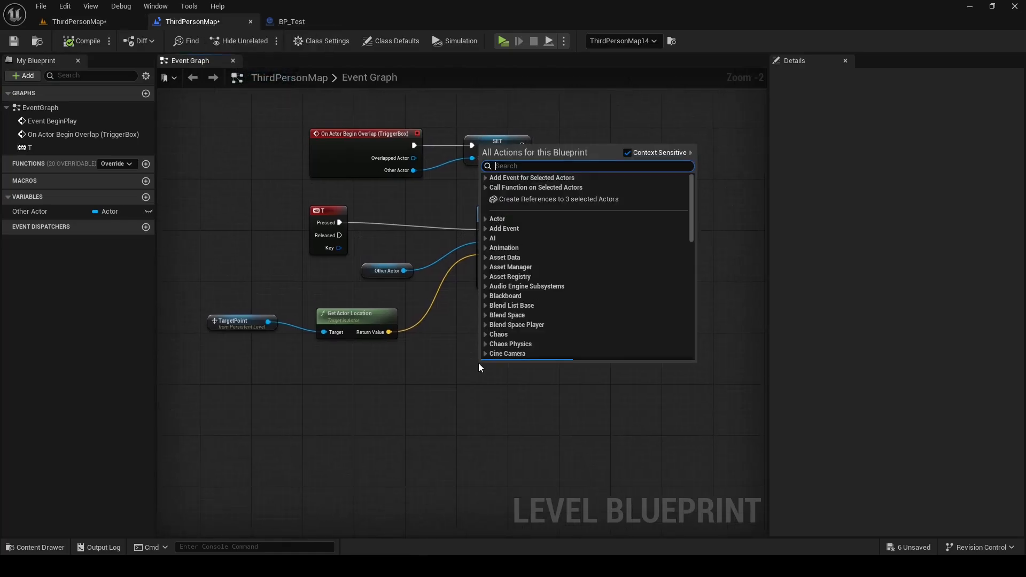
pyautogui.rightClick(478, 363)
pyautogui.write('get all actor')
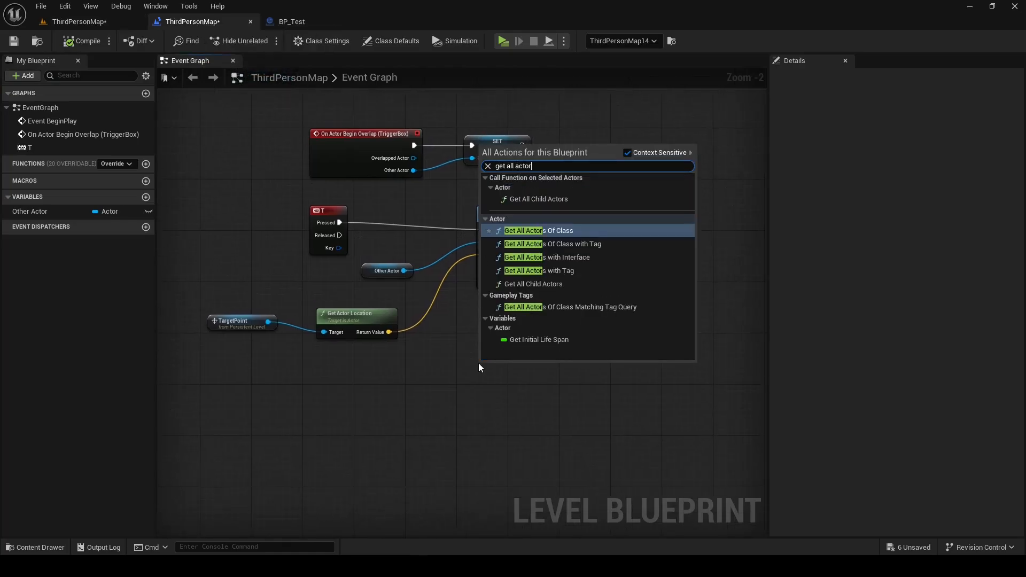
pyautogui.write('s with tag')
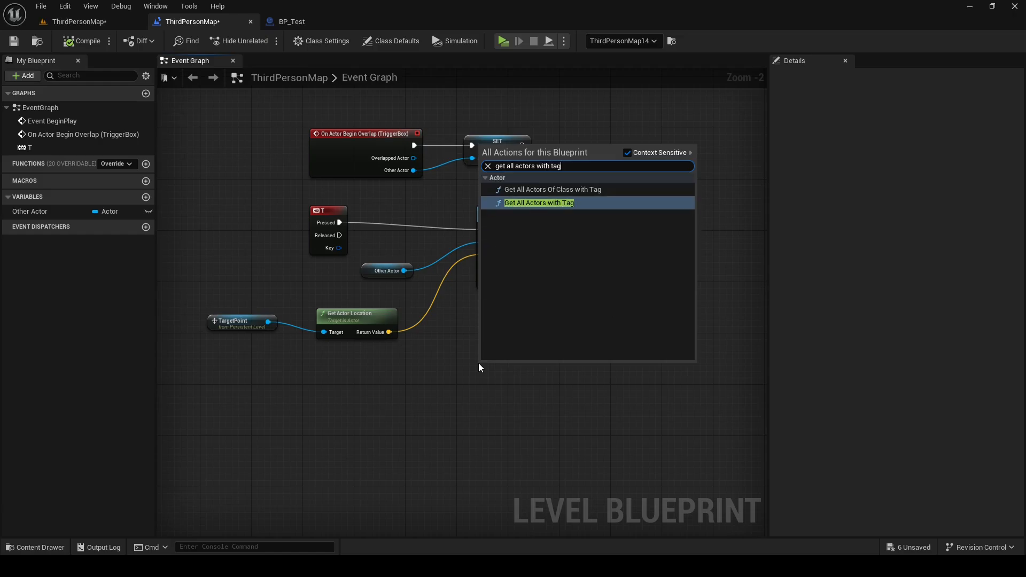
pyautogui.press('Return')
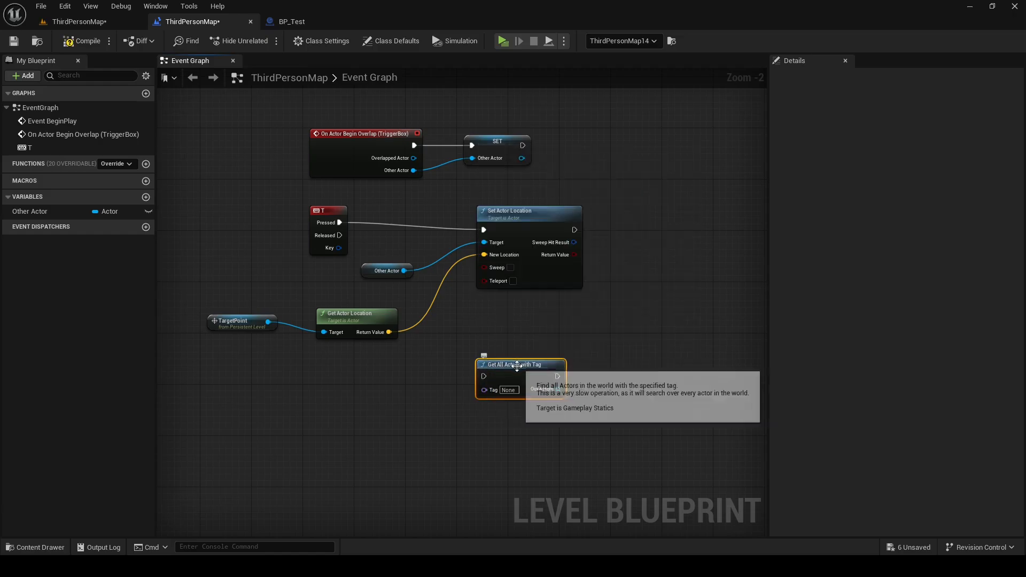
# - Reconnect the T event's Pressed output from Set Actor Location to Get All Actors with Tag and set its tag to Cube
pyautogui.moveTo(400, 235); pyautogui.dragTo(335, 179, button='right')
pyautogui.keyDown('alt'); pyautogui.click(342, 172); pyautogui.keyUp('alt')
pyautogui.moveTo(260, 168); pyautogui.dragTo(464, 359)
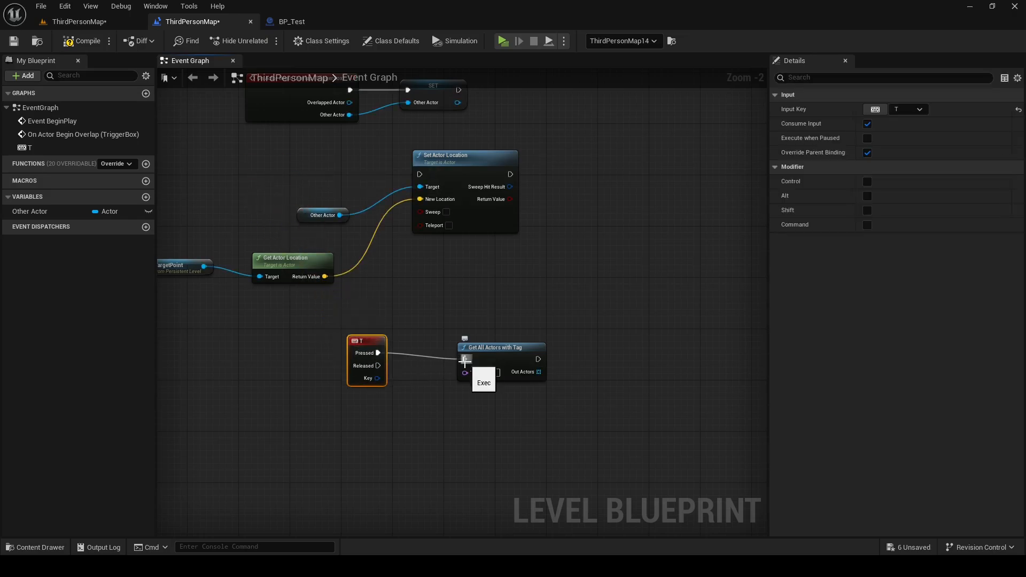
pyautogui.click(489, 373)
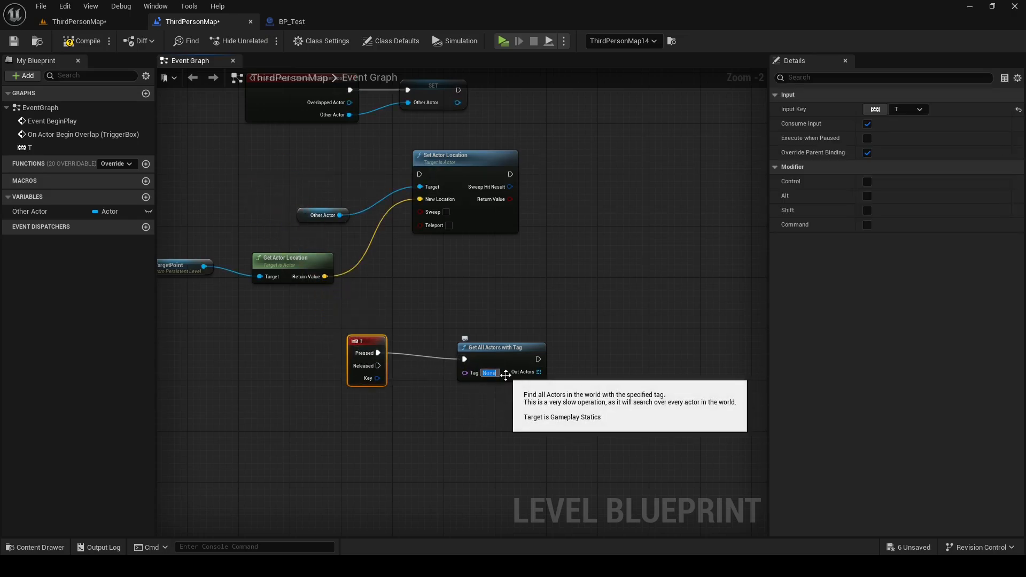
pyautogui.write('Cube')
pyautogui.press('Return')
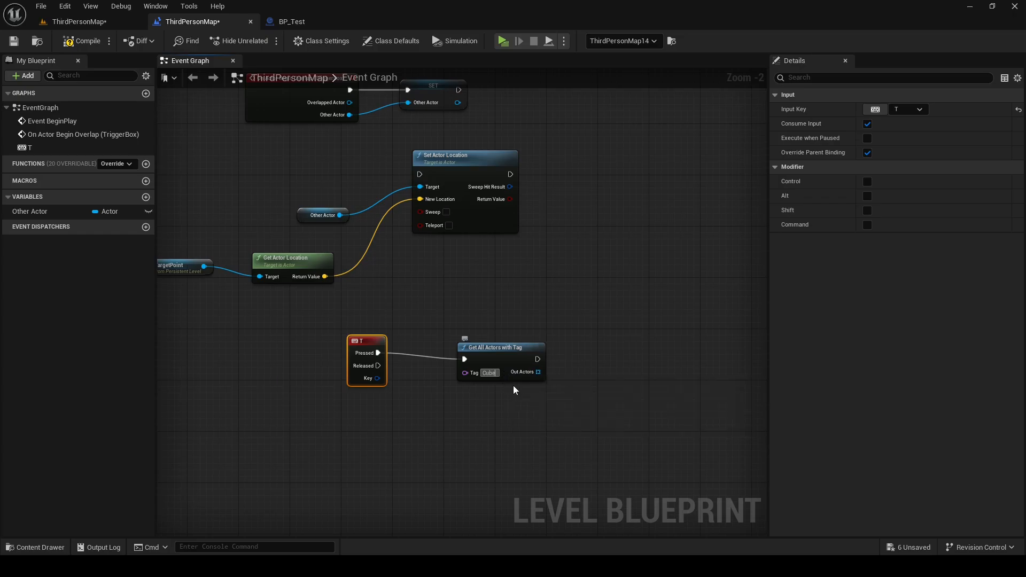
# - Promote the Out Actors output of Get All Actors with Tag to a variable named cubes
pyautogui.rightClick(534, 373)
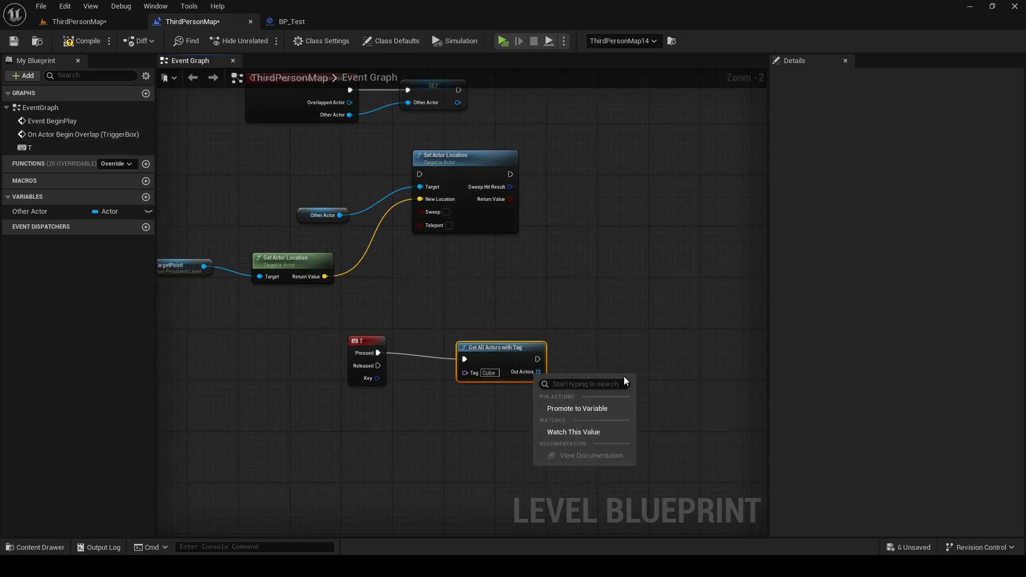
pyautogui.click(613, 408)
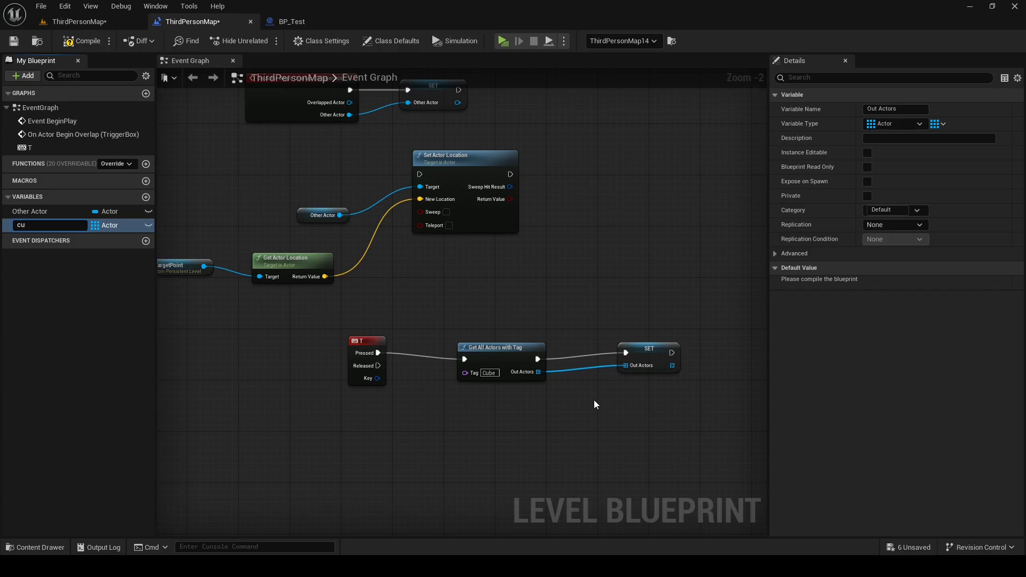
pyautogui.write('cubes')
pyautogui.press('Return')
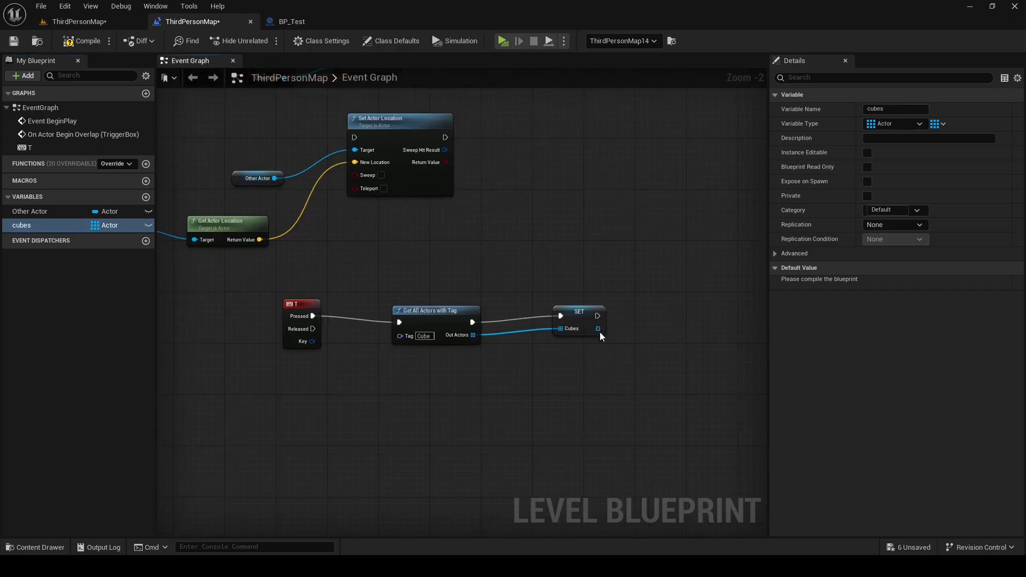
# - Add a Print String node after the Set cubes node and set its In String to Pressed
pyautogui.moveTo(584, 308); pyautogui.dragTo(642, 312)
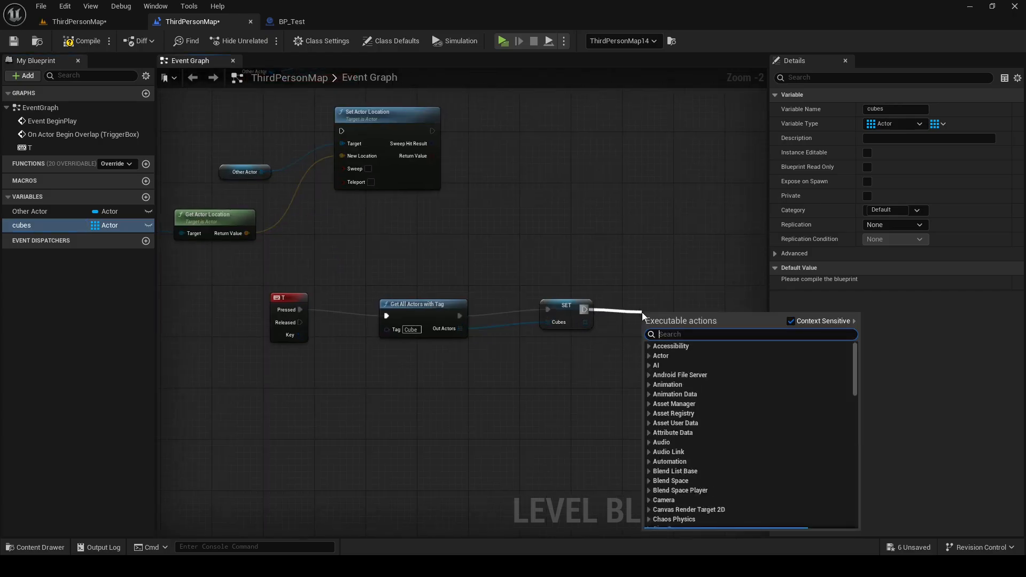
pyautogui.write('print')
pyautogui.press('Return')
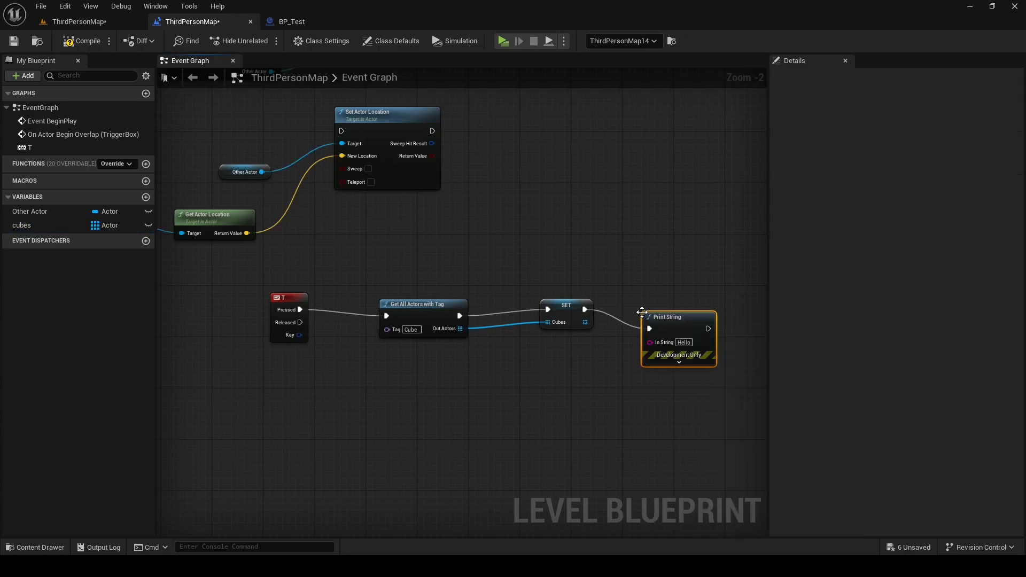
pyautogui.click(688, 344)
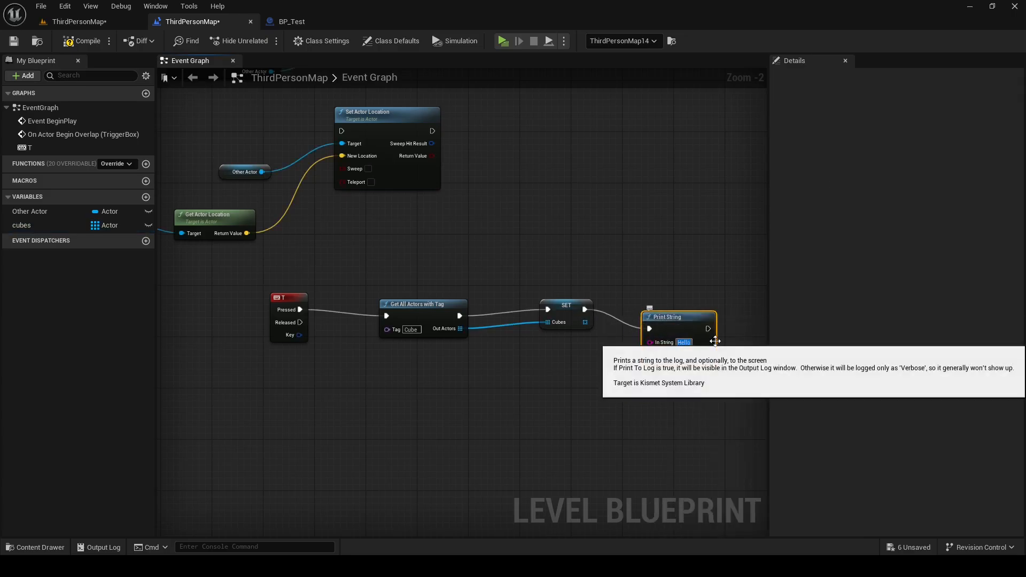
pyautogui.write('Pressed')
pyautogui.press('Return')
pyautogui.click(572, 231)
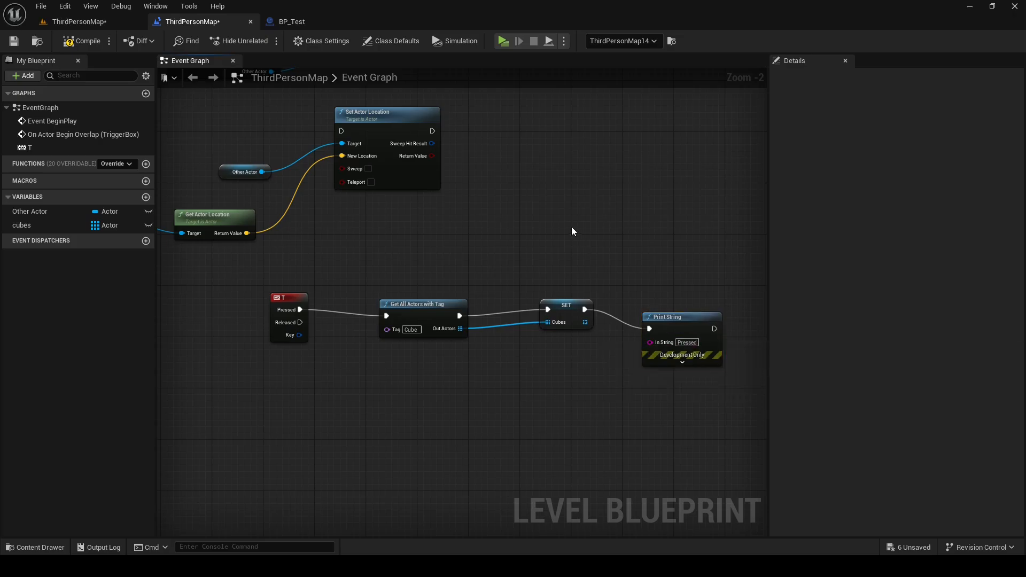
# - Add a B keyboard event node below the T event in the level blueprint
pyautogui.rightClick(277, 383)
pyautogui.write('keybo')
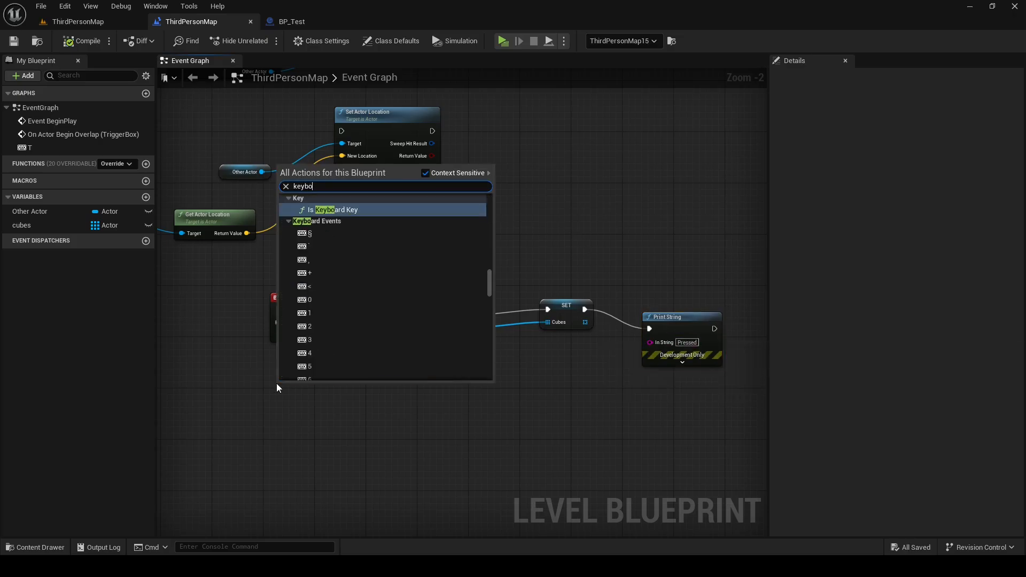
pyautogui.write('ard events')
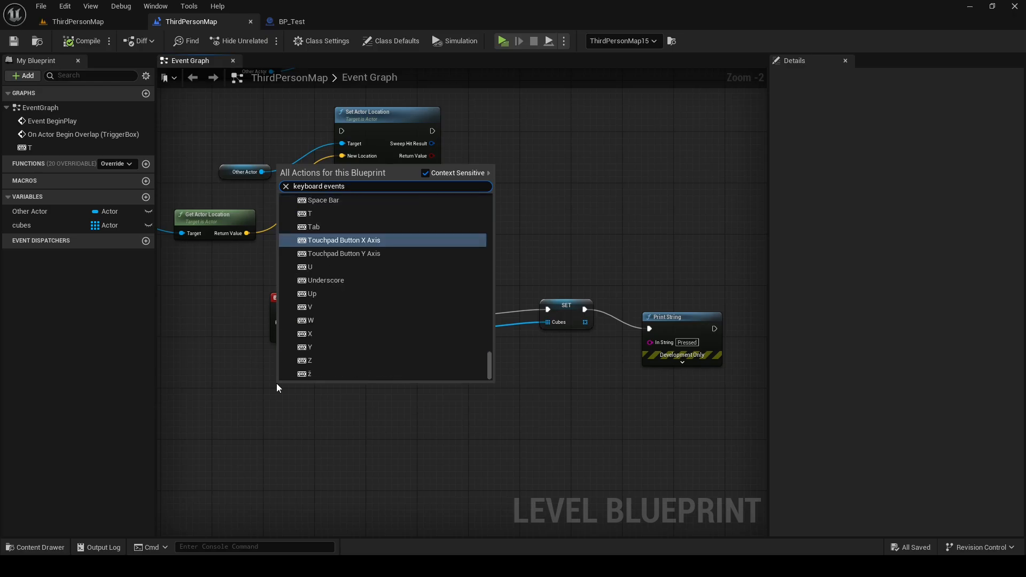
pyautogui.write('B')
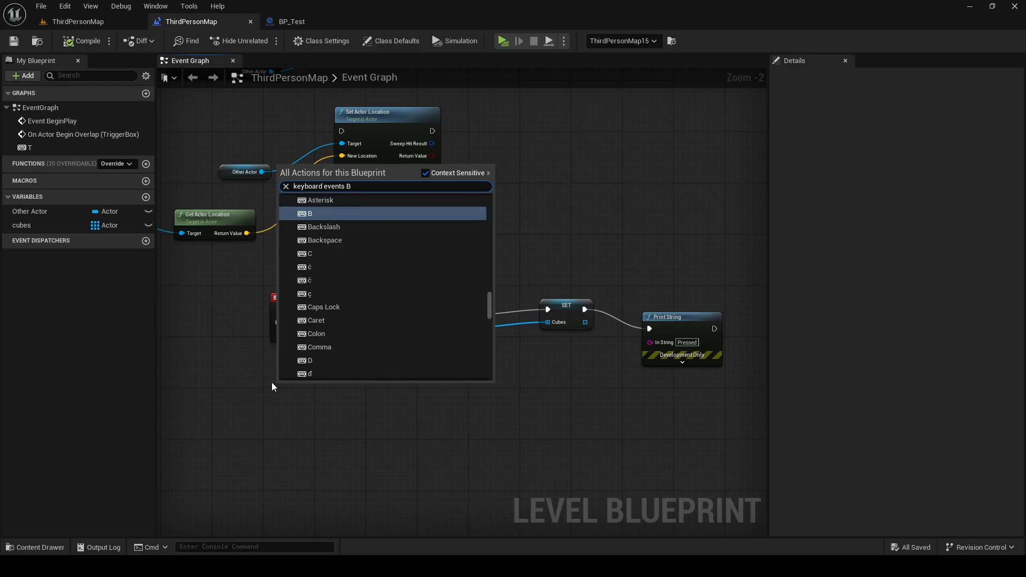
pyautogui.click(323, 213)
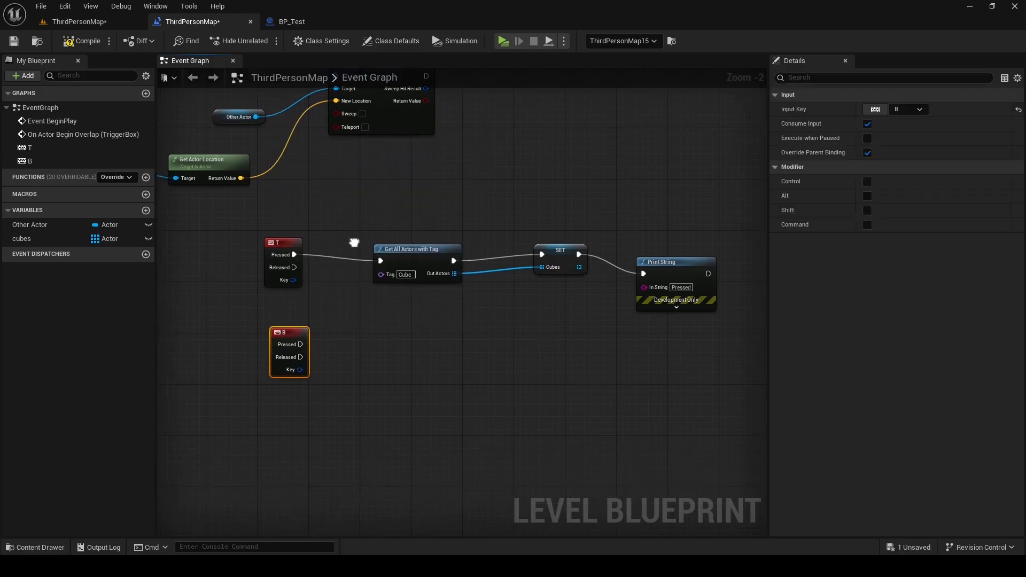
pyautogui.click(283, 307)
# - Get the cubes variable, feed it into a new For Each Loop and connect the B event's Pressed output to the loop
pyautogui.moveTo(38, 242); pyautogui.dragTo(280, 421)
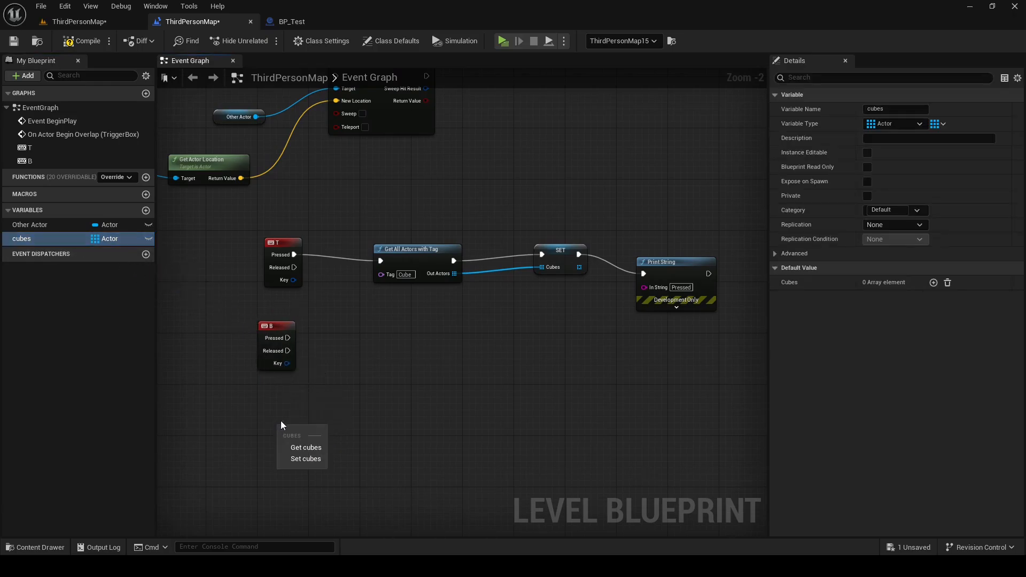
pyautogui.click(306, 447)
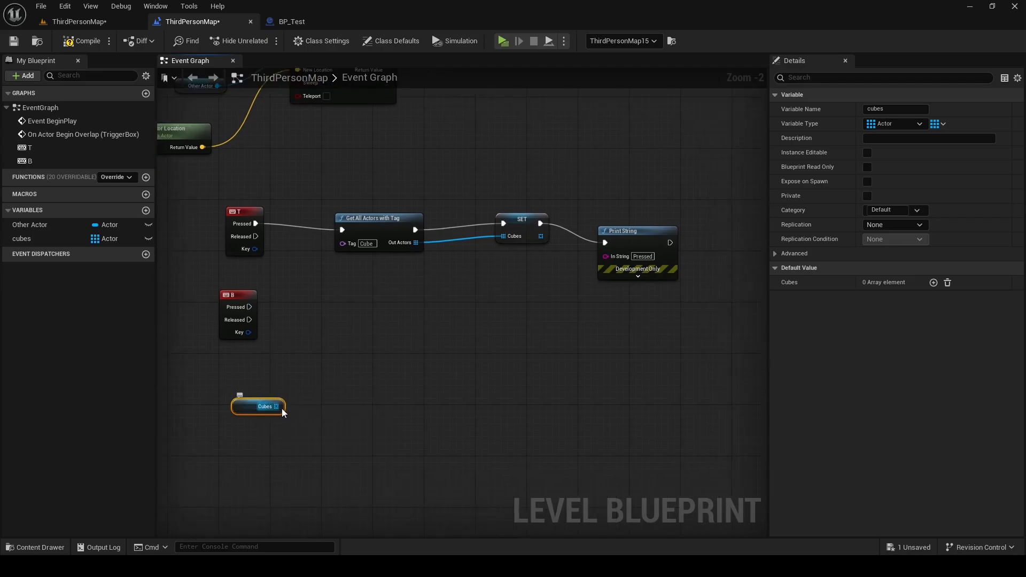
pyautogui.moveTo(276, 406); pyautogui.dragTo(341, 347)
pyautogui.write('for eac')
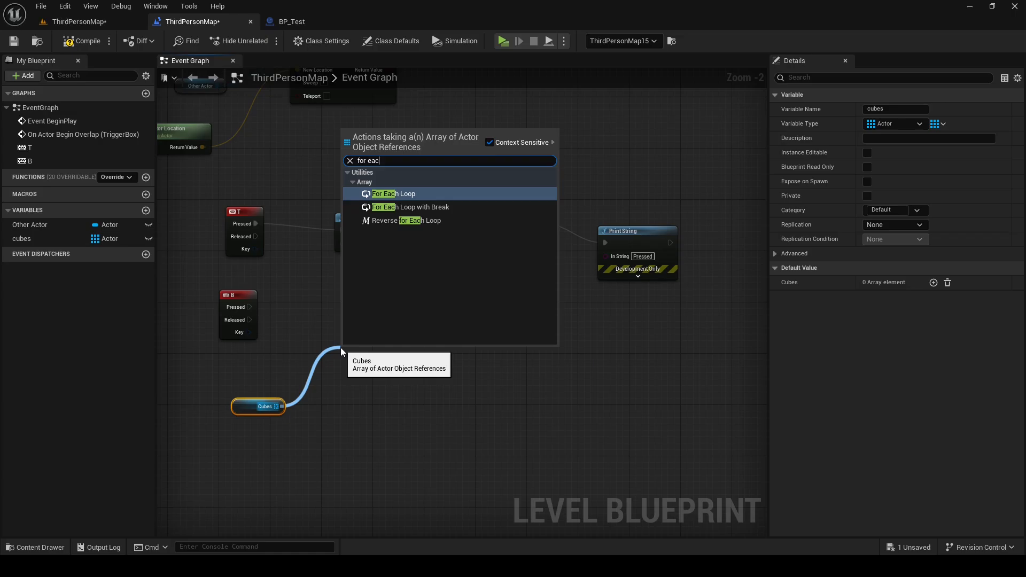
pyautogui.write('h')
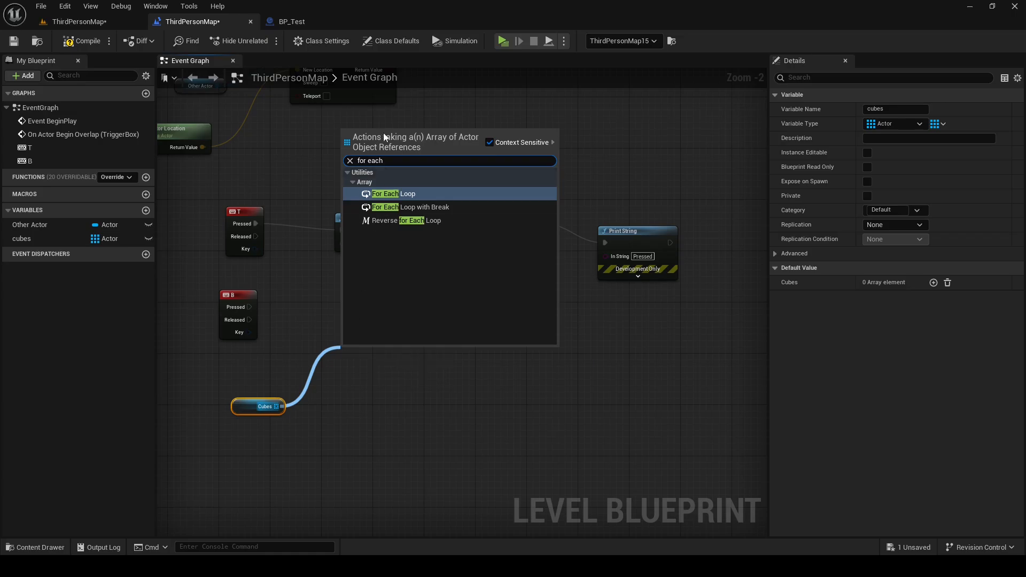
pyautogui.click(412, 194)
pyautogui.moveTo(368, 350); pyautogui.dragTo(343, 302)
pyautogui.moveTo(250, 307); pyautogui.dragTo(319, 304)
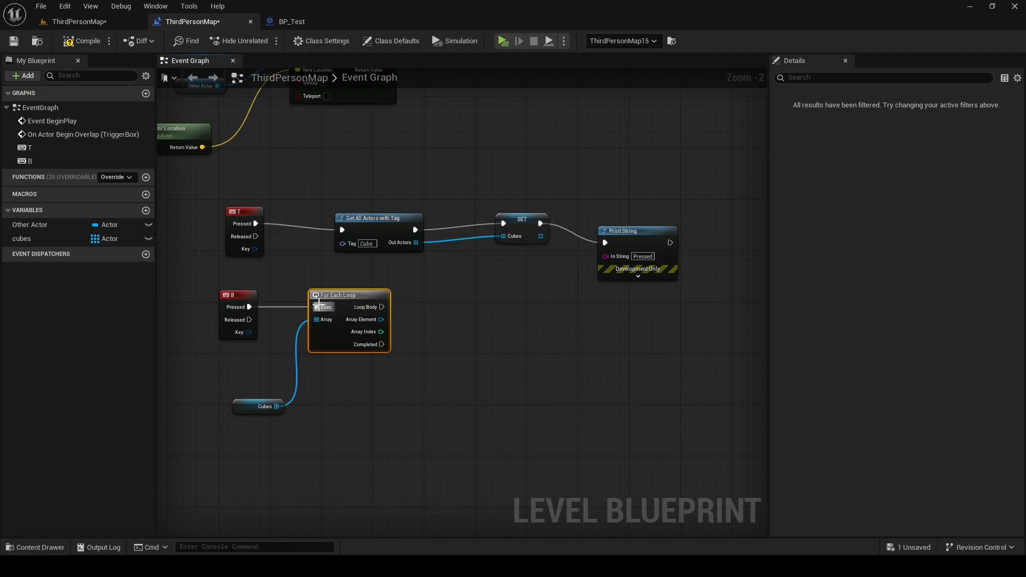
# - Add a Destroy Actor node and connect the loop's Loop Body to its execution input and Array Element to its Target
pyautogui.click(449, 300)
pyautogui.rightClick(498, 302)
pyautogui.write('de')
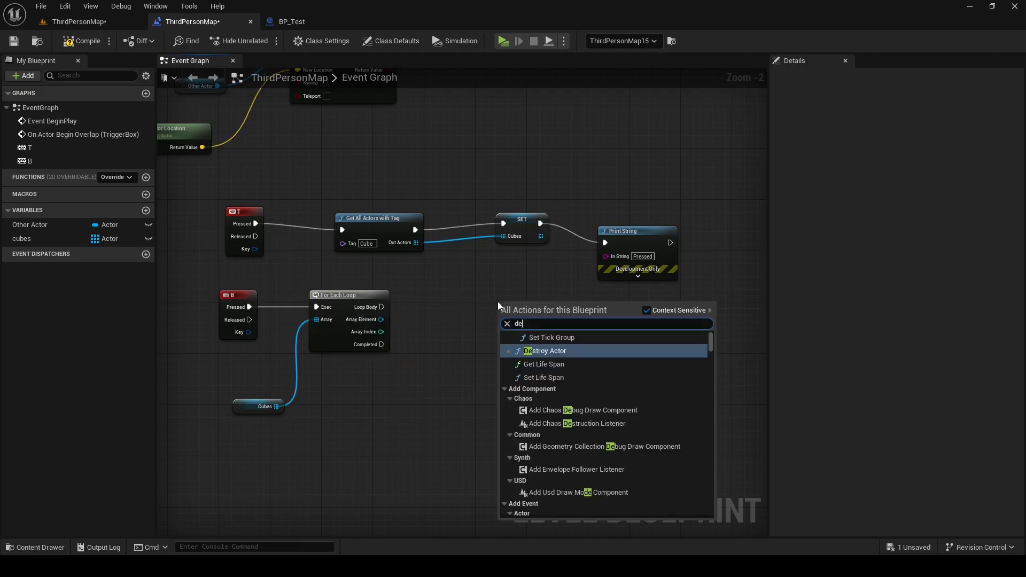
pyautogui.write('stroy ac')
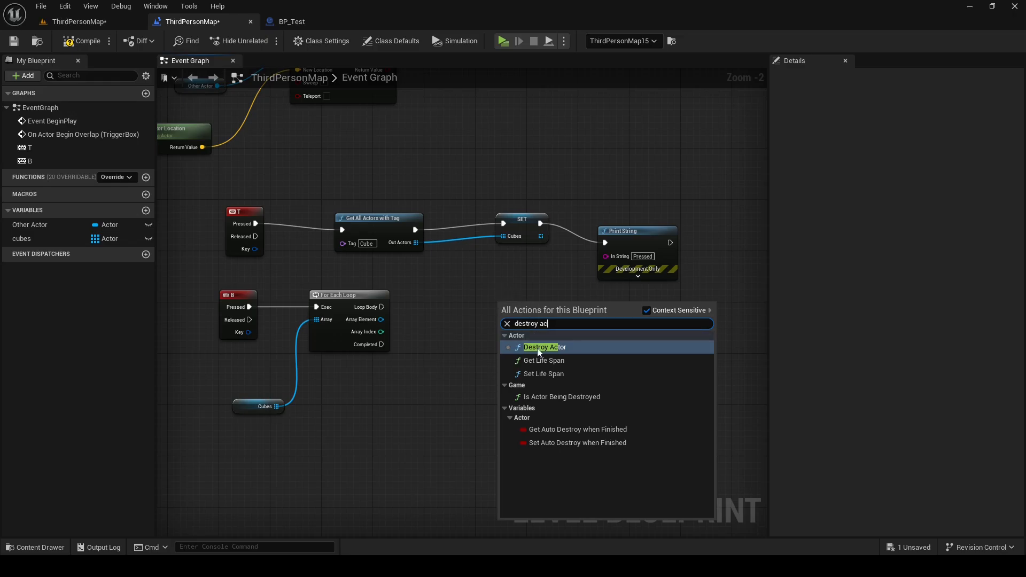
pyautogui.click(539, 348)
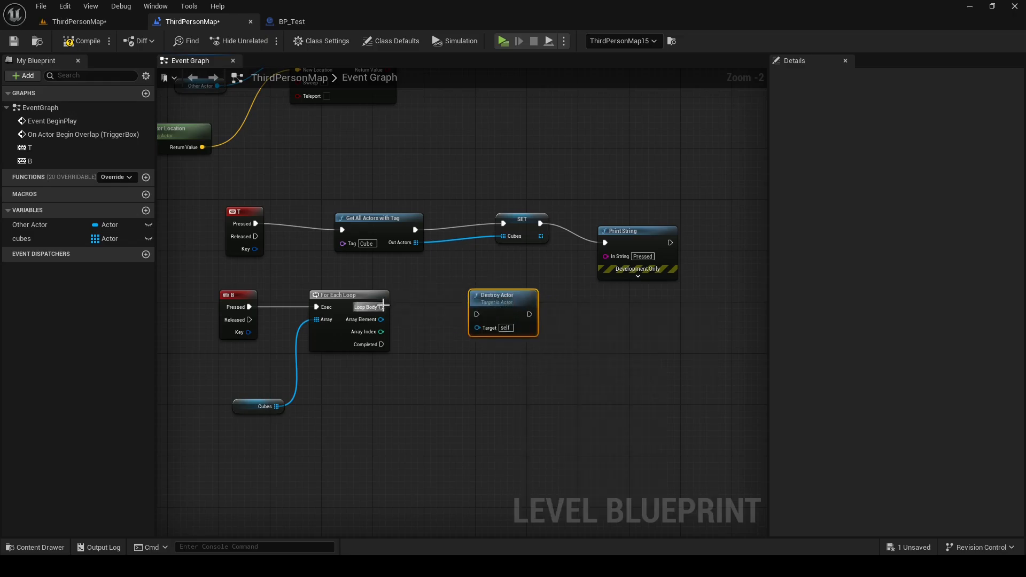
pyautogui.moveTo(383, 307); pyautogui.dragTo(484, 290)
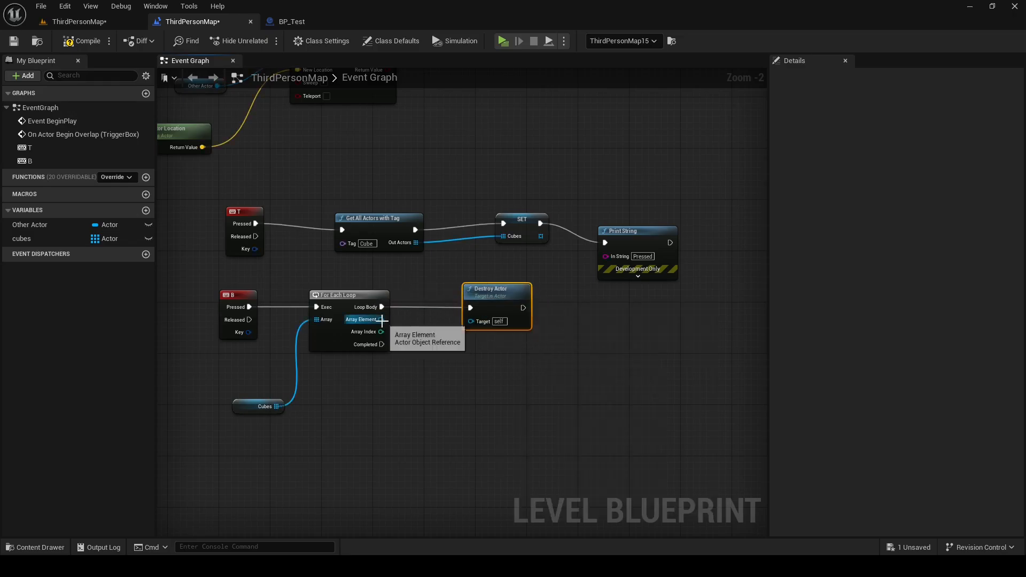
pyautogui.moveTo(382, 319); pyautogui.dragTo(480, 319)
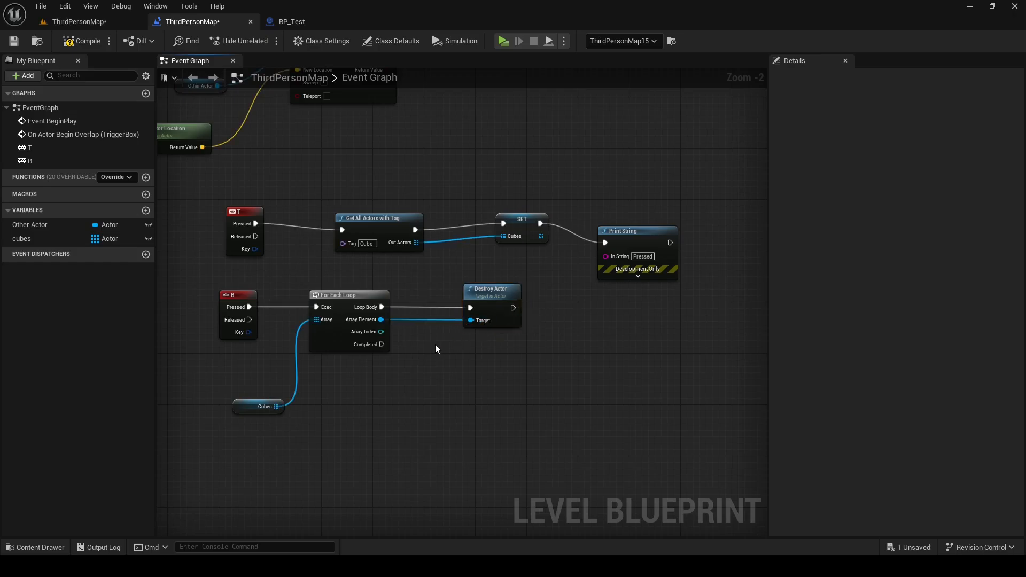
# - Play the level, move the character near the cubes, trigger the T event followed by the B event, and stop the preview
pyautogui.click(503, 41)
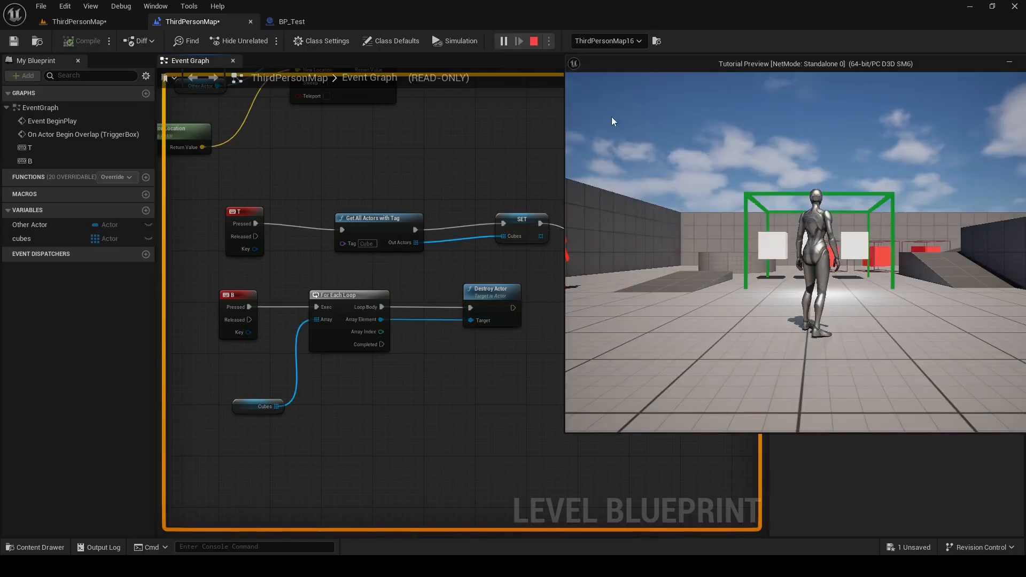
pyautogui.moveTo(566, 102); pyautogui.dragTo(667, 113)
pyautogui.click(780, 142)
pyautogui.press('d')
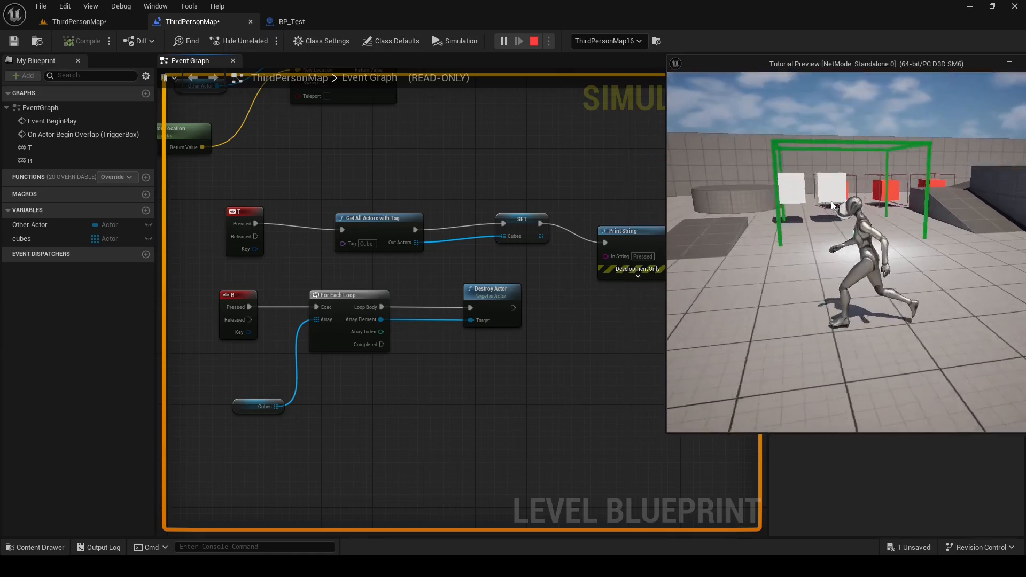
pyautogui.press('w')
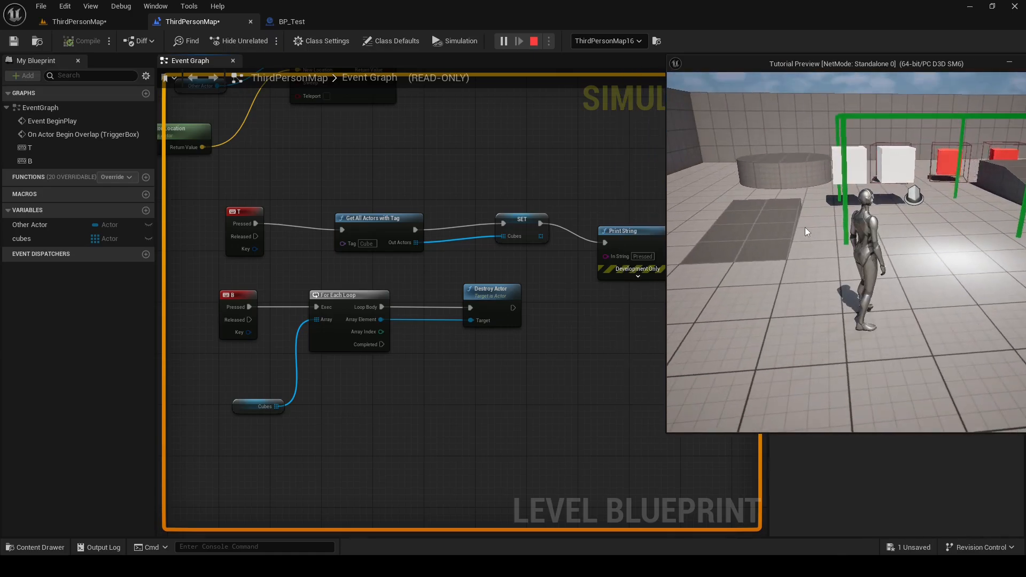
pyautogui.press('t')
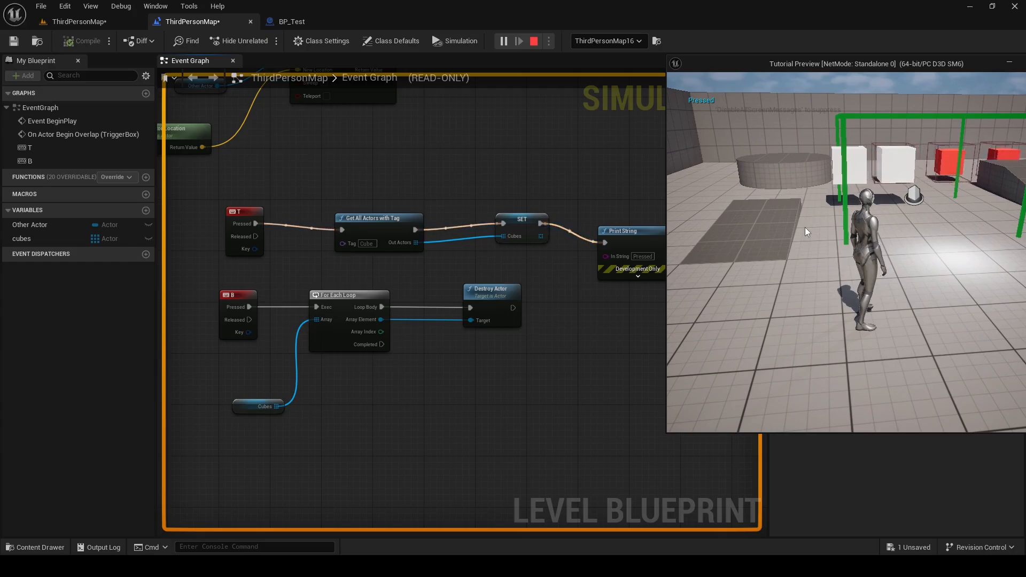
pyautogui.press('b')
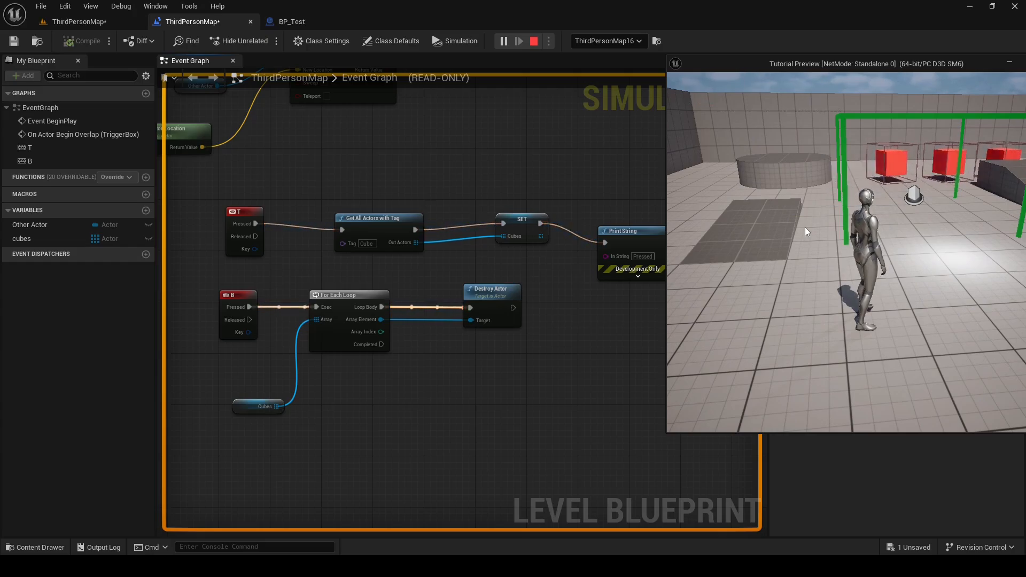
pyautogui.press('Escape')
# - Switch to the level editor and inspect the red BP_Test cubes by selecting them one after another
pyautogui.click(98, 24)
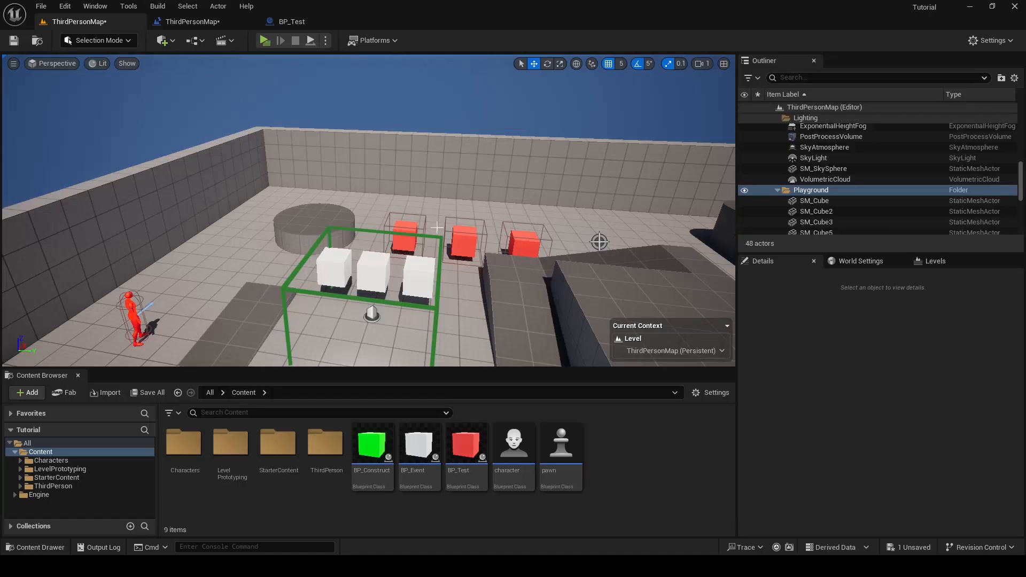
pyautogui.click(401, 223)
pyautogui.moveTo(401, 224); pyautogui.dragTo(422, 230, button='right')
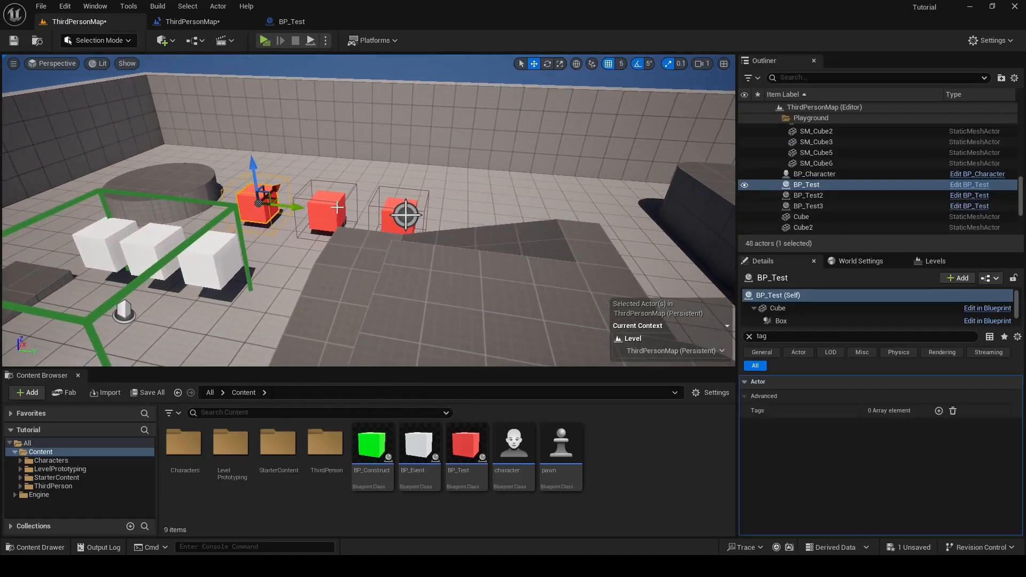
pyautogui.click(338, 208)
pyautogui.moveTo(339, 207); pyautogui.dragTo(418, 190, button='right')
pyautogui.click(418, 191)
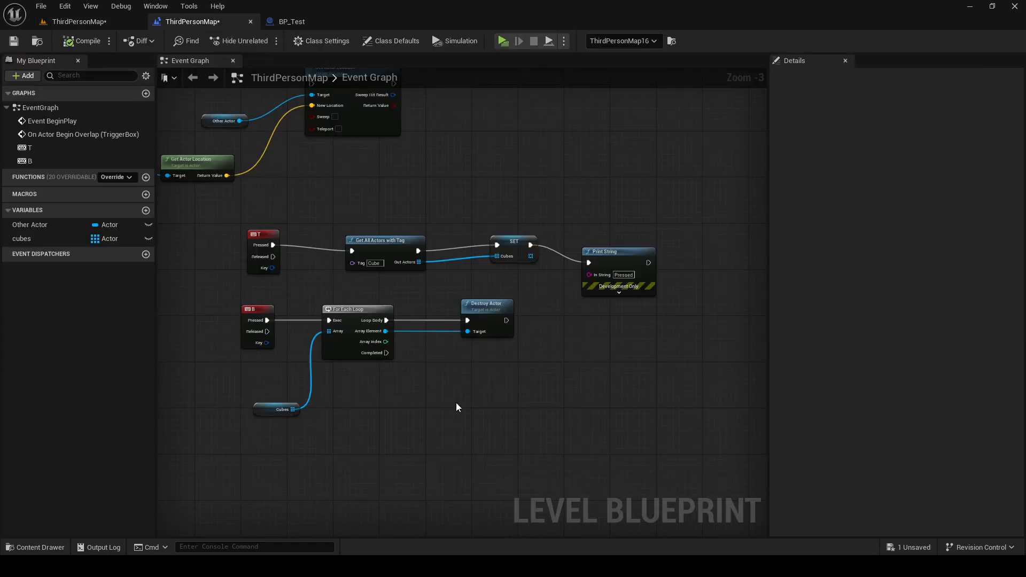
# - In the level blueprint, add a Get All Actors Of Class node in the empty area below the Destroy Actor node
pyautogui.moveTo(456, 408); pyautogui.dragTo(430, 400, button='right')
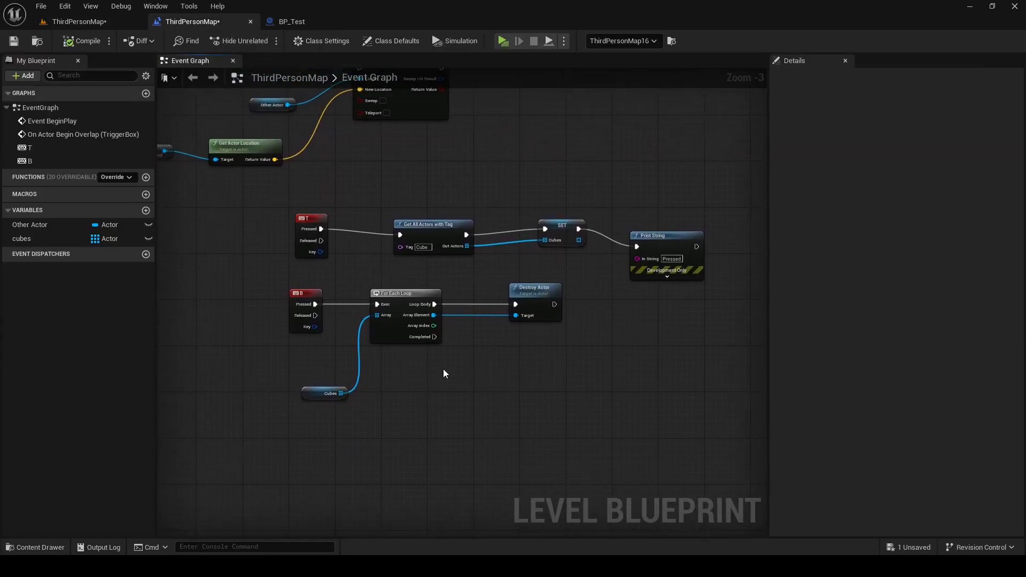
pyautogui.rightClick(500, 428)
pyautogui.write('get all actor')
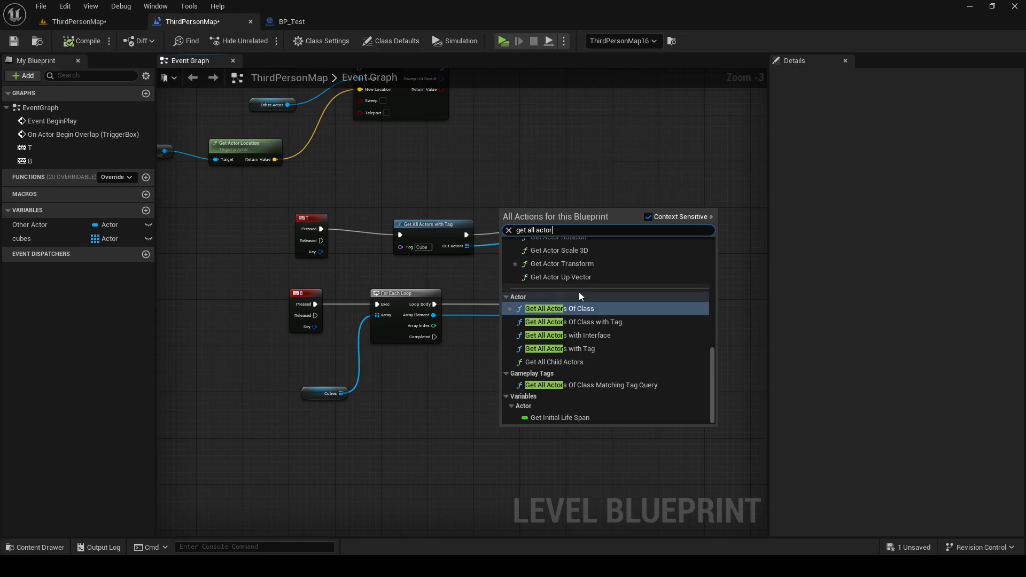
pyautogui.click(579, 292)
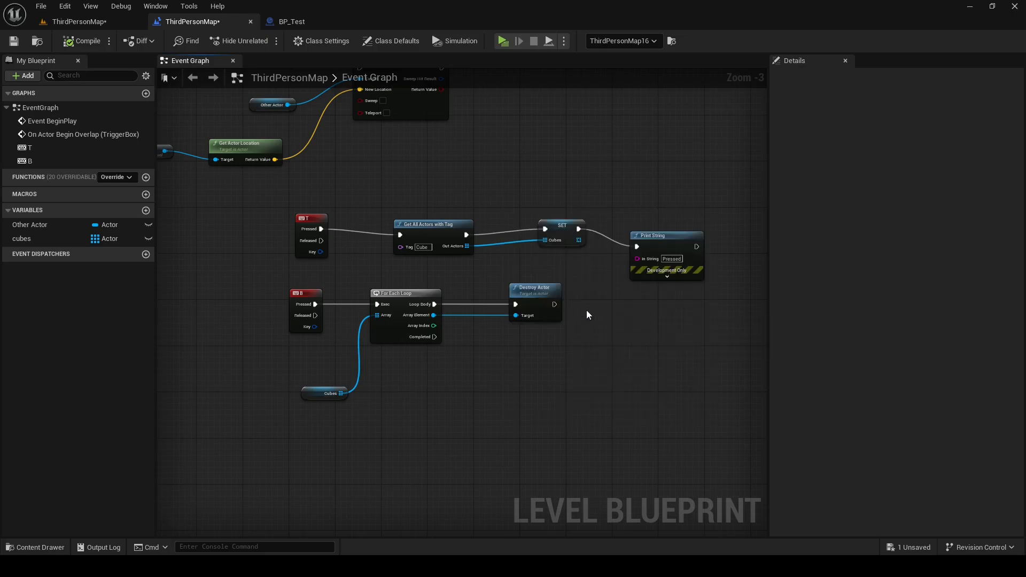
pyautogui.moveTo(563, 369); pyautogui.dragTo(552, 312, button='right')
pyautogui.moveTo(530, 376); pyautogui.dragTo(495, 369)
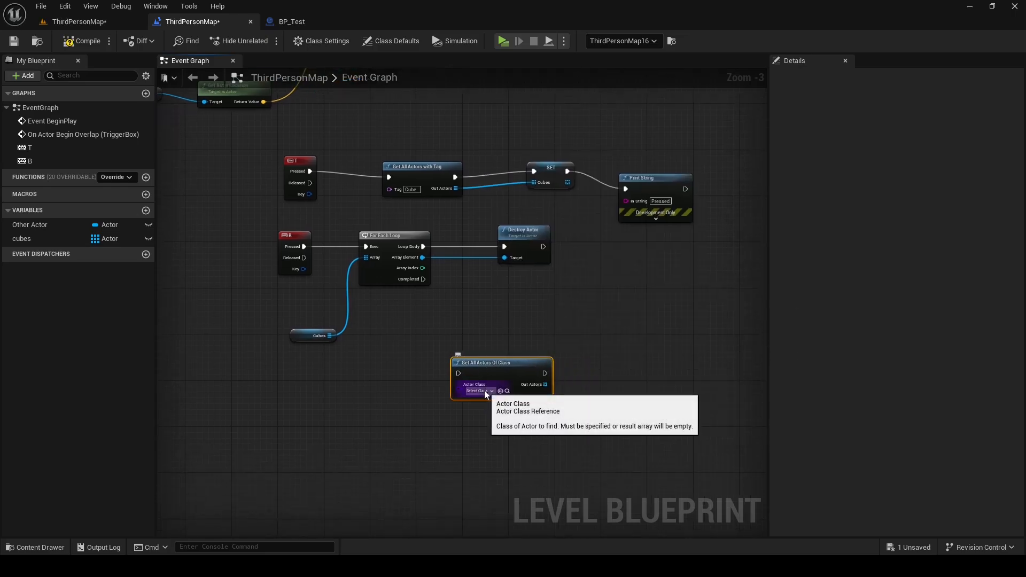
# - Set the Actor Class of the Get All Actors Of Class node to BP_Test
pyautogui.click(484, 390)
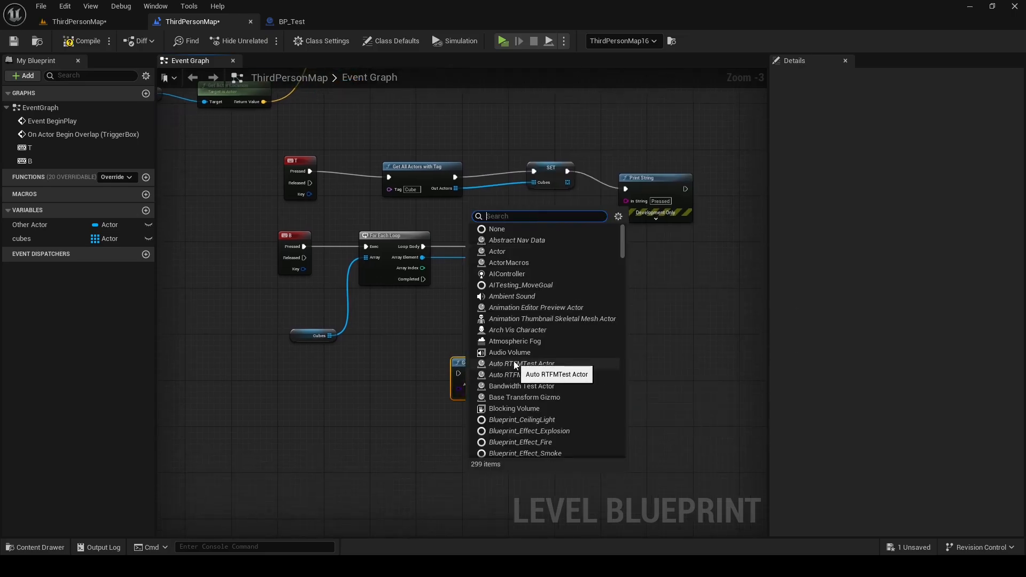
pyautogui.write('bp_tes')
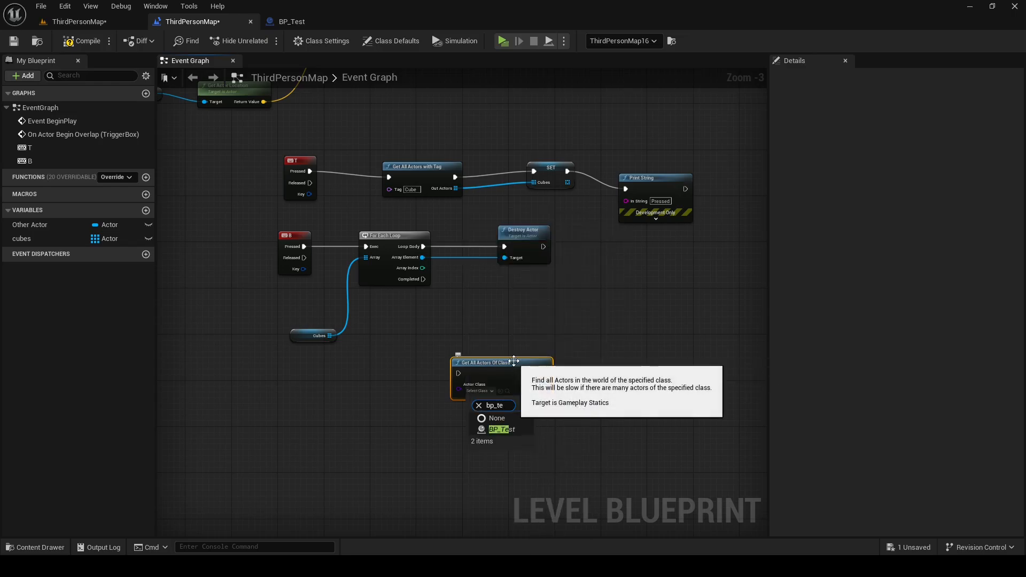
pyautogui.click(508, 429)
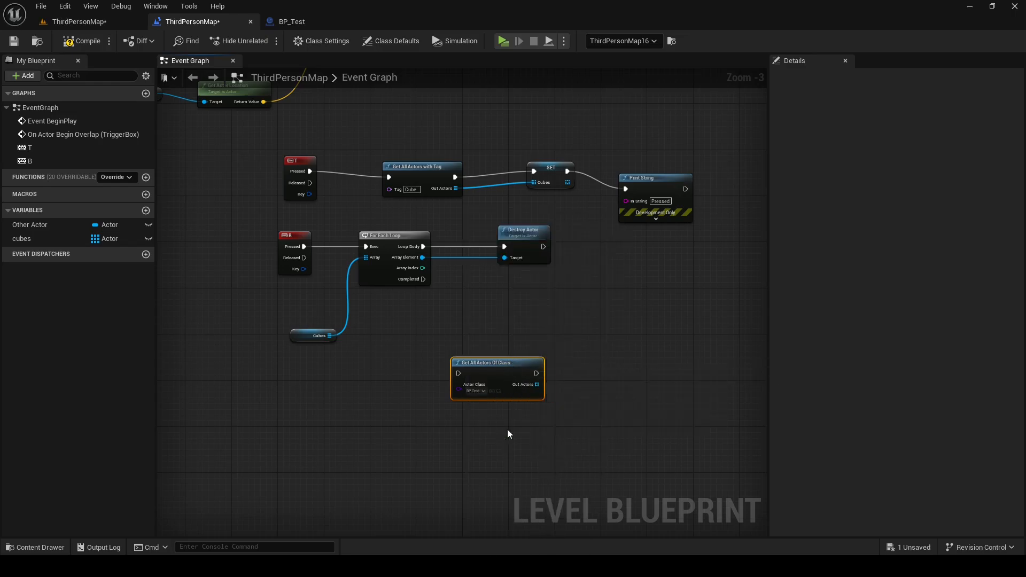
pyautogui.scroll(2, 491, 319)
pyautogui.moveTo(465, 279); pyautogui.dragTo(465, 293)
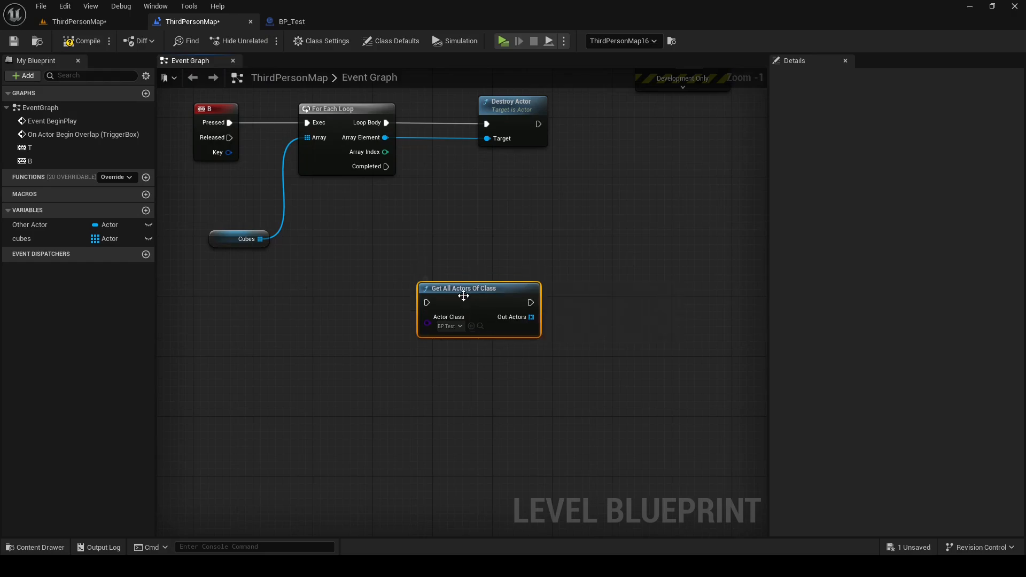
# - Promote the Out Actors output of the Get All Actors Of Class node to a variable named cubes2
pyautogui.rightClick(528, 322)
pyautogui.click(570, 357)
pyautogui.write('cubes2')
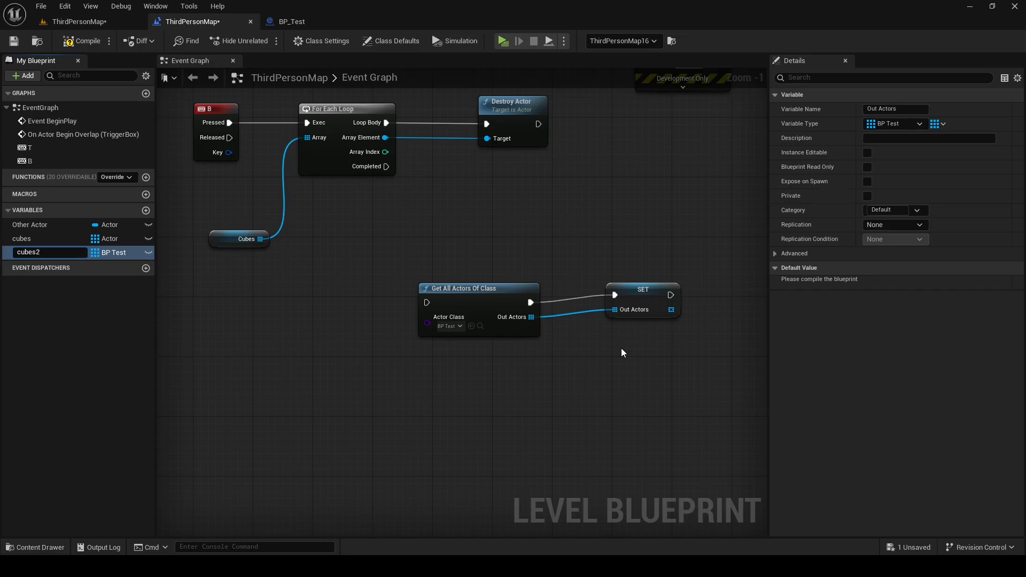
pyautogui.press('Return')
# - Delete the old actor search and SET Cubes nodes between the T event and Print String, plus the Cubes getter below the loop
pyautogui.scroll(-2, 557, 258)
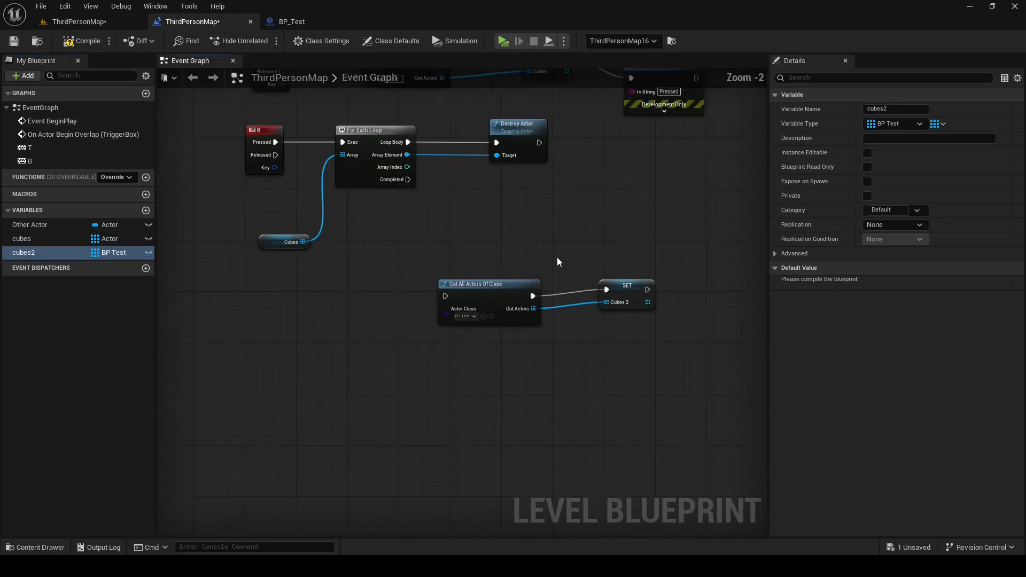
pyautogui.moveTo(543, 242); pyautogui.dragTo(549, 335, button='right')
pyautogui.moveTo(396, 118); pyautogui.dragTo(561, 196)
pyautogui.press('Delete')
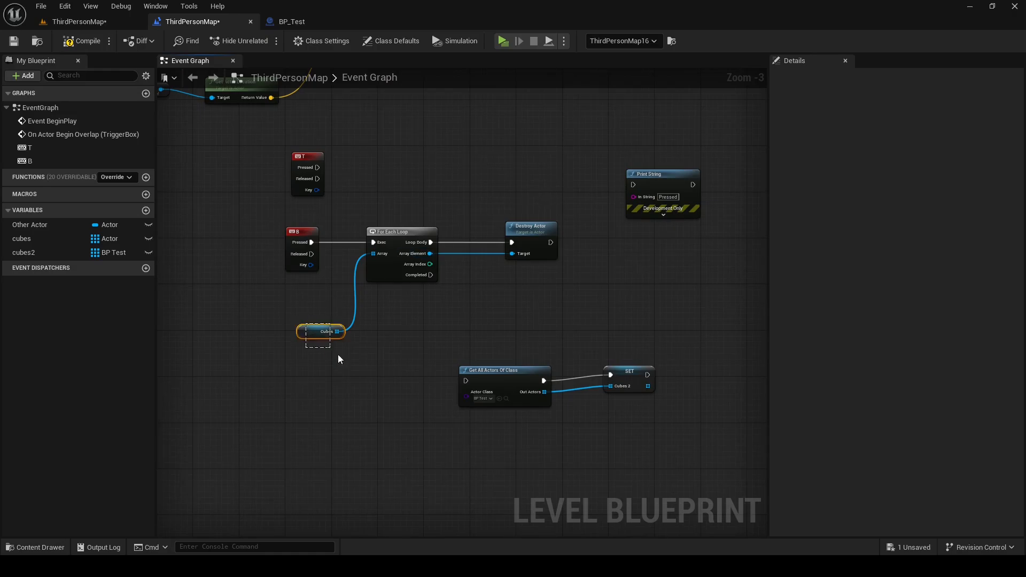
pyautogui.press('Delete')
# - Move the Get All Actors Of Class and SET Cubes 2 nodes beside the T event and wire them between its Pressed output and Print String
pyautogui.moveTo(499, 361); pyautogui.dragTo(534, 161)
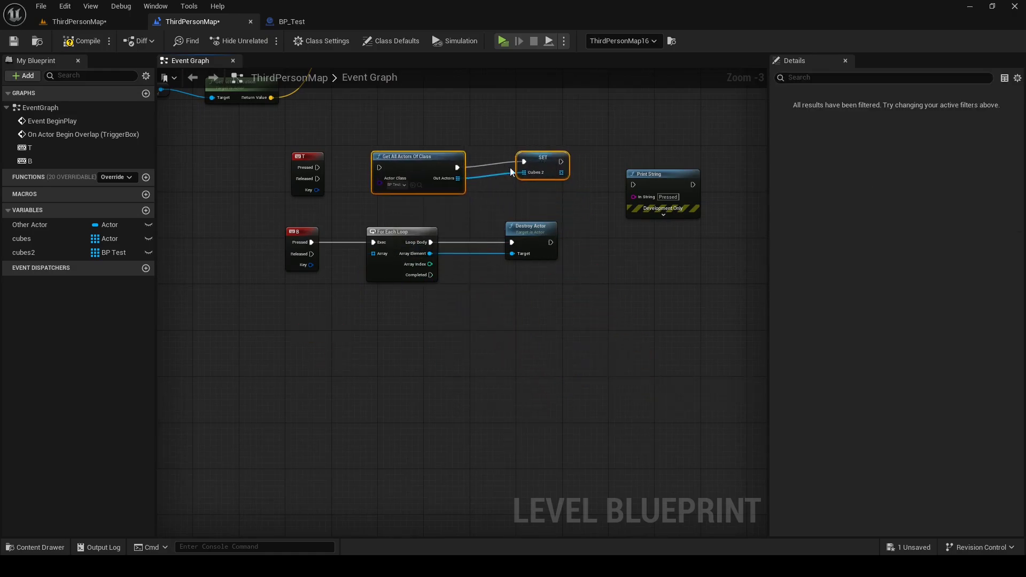
pyautogui.moveTo(318, 167); pyautogui.dragTo(379, 167)
pyautogui.moveTo(561, 161)
pyautogui.mouseDown()
pyautogui.moveTo(634, 185)
pyautogui.moveTo(546, 164)
pyautogui.mouseUp()
pyautogui.click(565, 203)
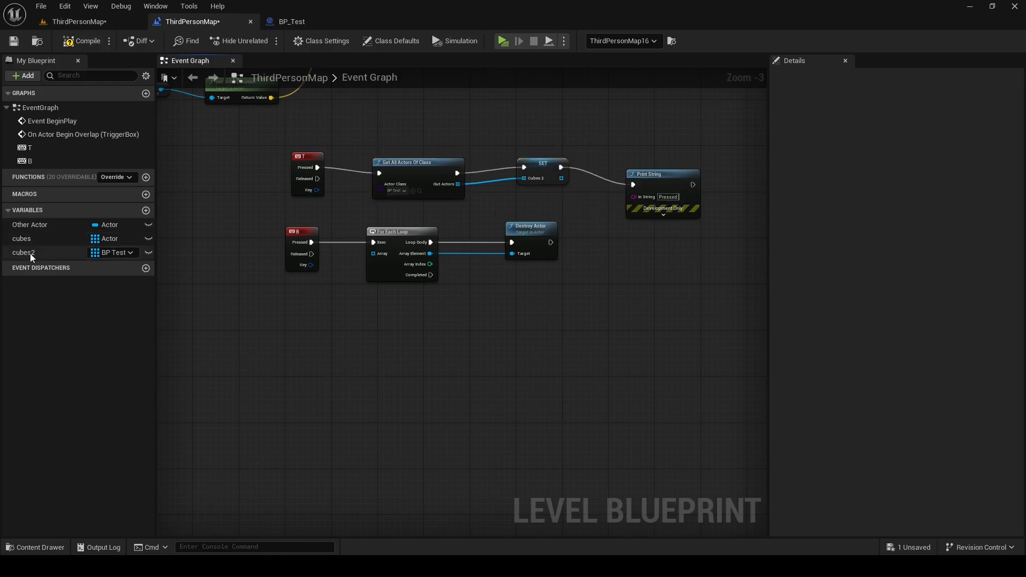
# - Add a cubes2 getter feeding the For Each Loop's Array input, and compile and save the level blueprint
pyautogui.moveTo(31, 254); pyautogui.dragTo(373, 255)
pyautogui.click(328, 345)
pyautogui.moveTo(431, 348); pyautogui.dragTo(393, 350, button='right')
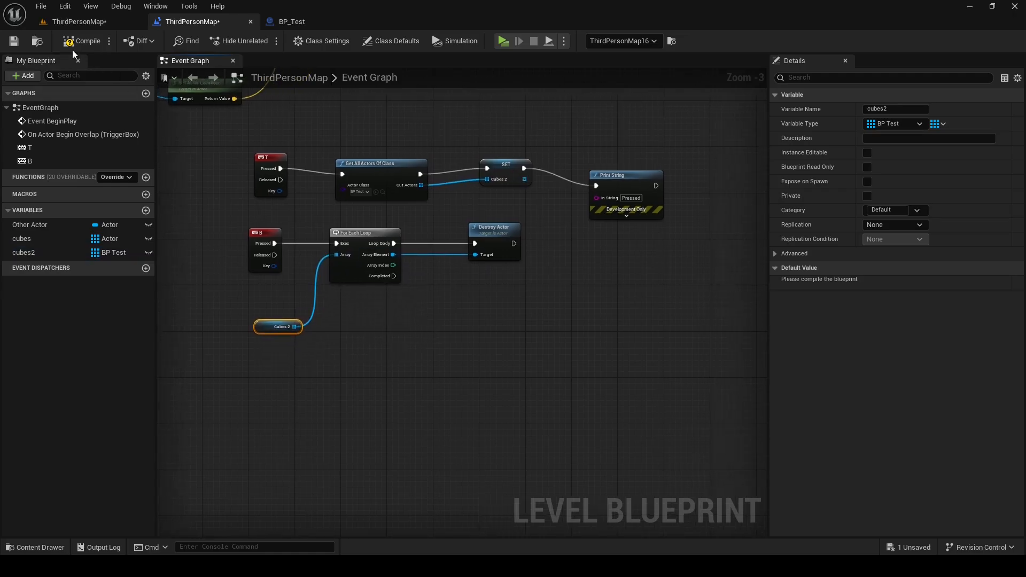
pyautogui.click(82, 41)
pyautogui.click(14, 42)
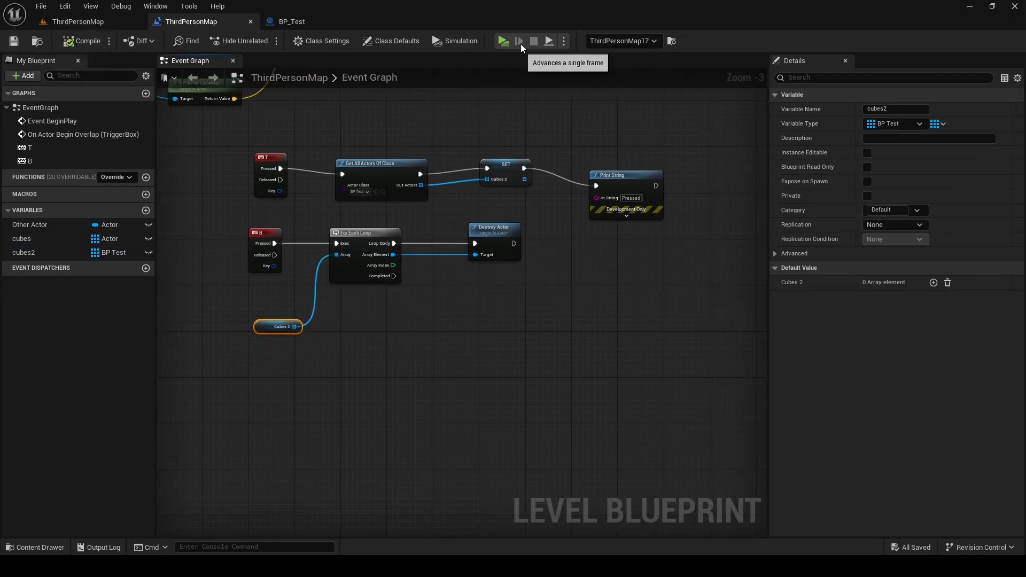
# - Play the level, move the character near the red cubes, trigger the T and B events, check the remaining cubes, and stop the preview
pyautogui.click(504, 40)
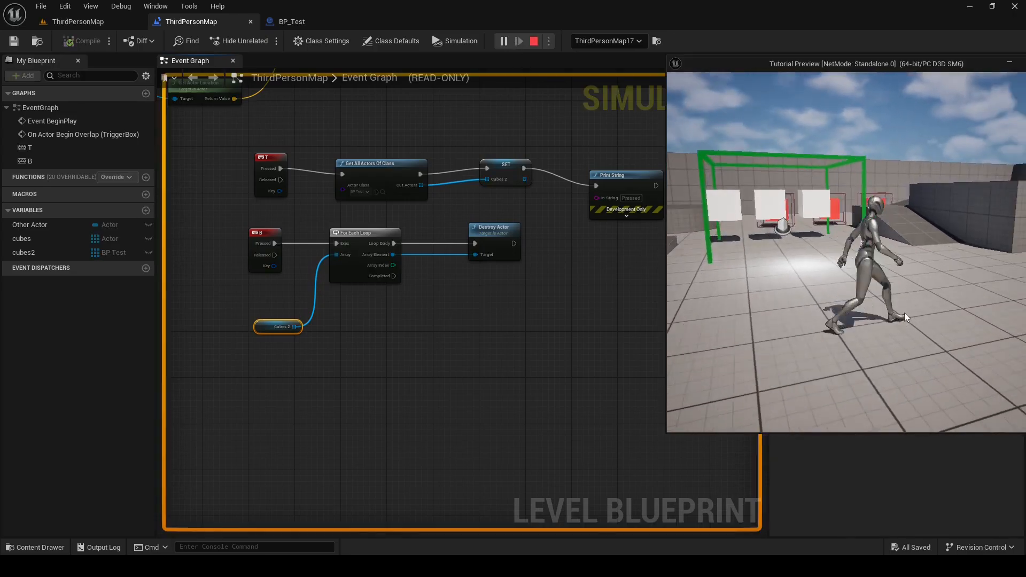
pyautogui.press('w')
pyautogui.press('d')
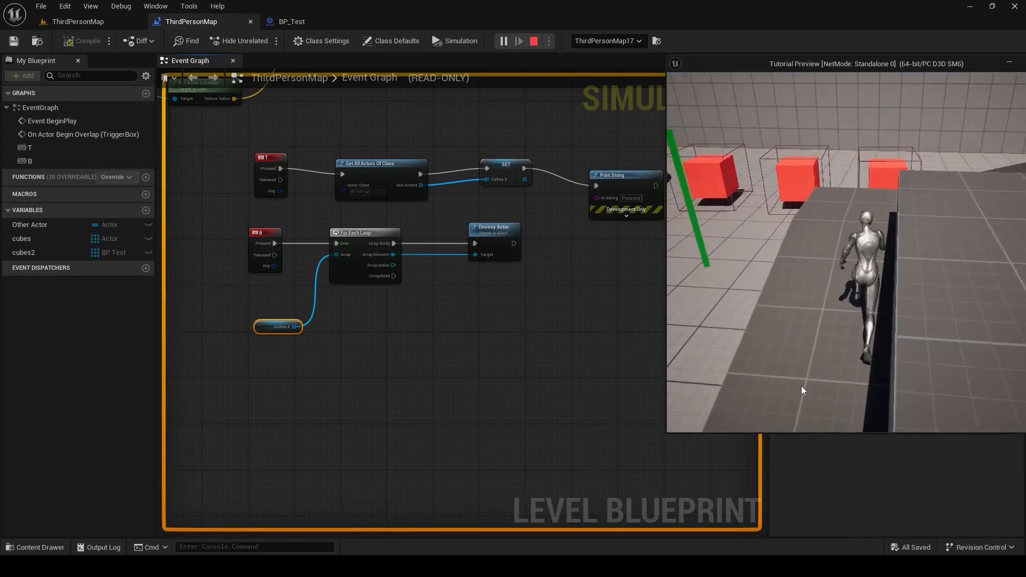
pyautogui.press('t')
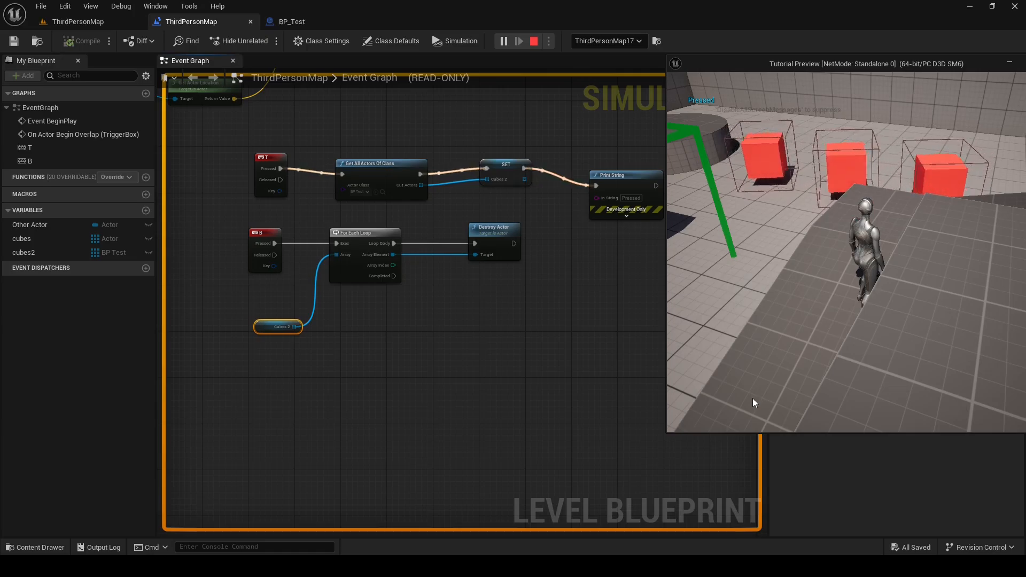
pyautogui.press('b')
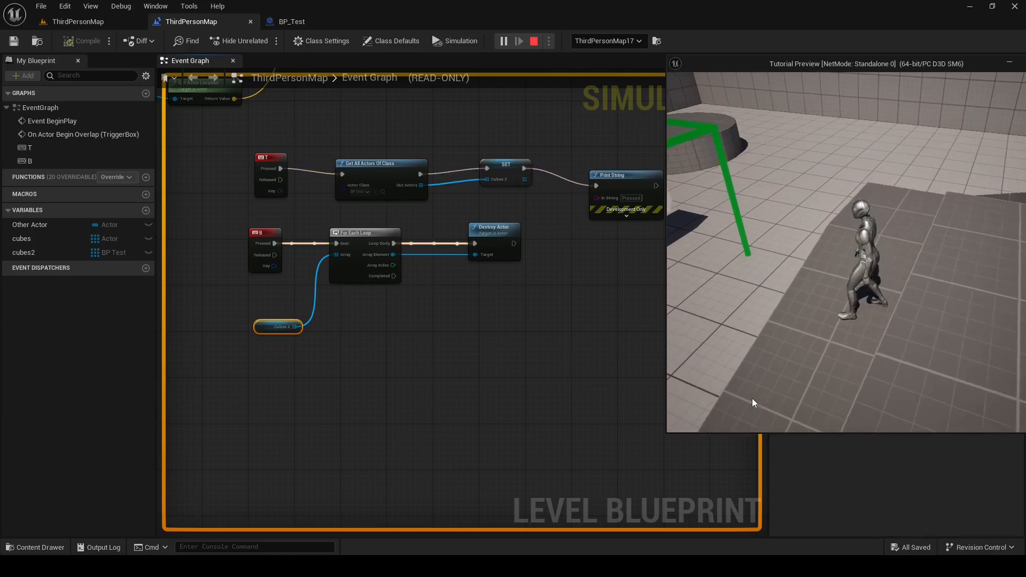
pyautogui.press('a')
pyautogui.press('s')
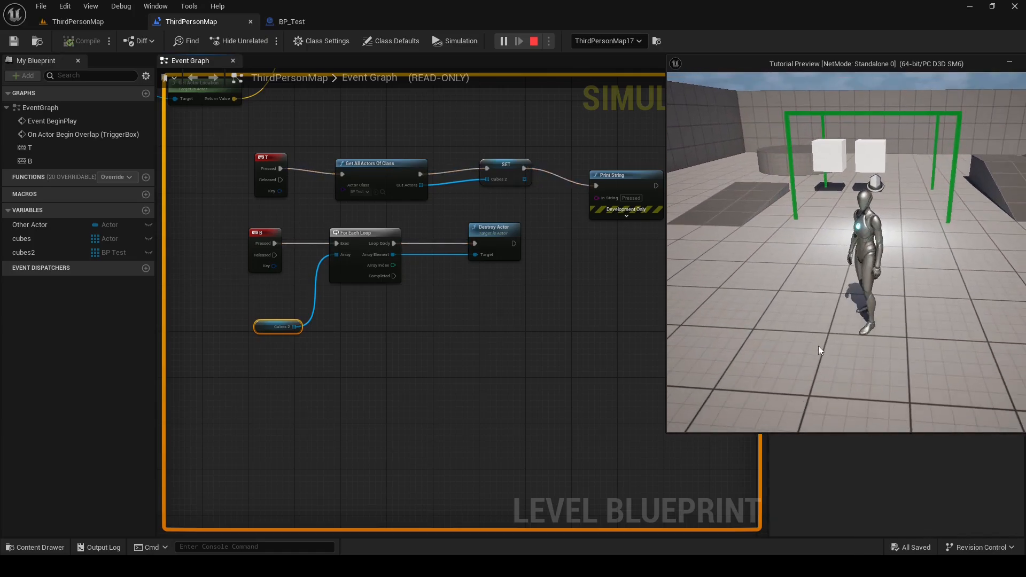
pyautogui.press('Escape')
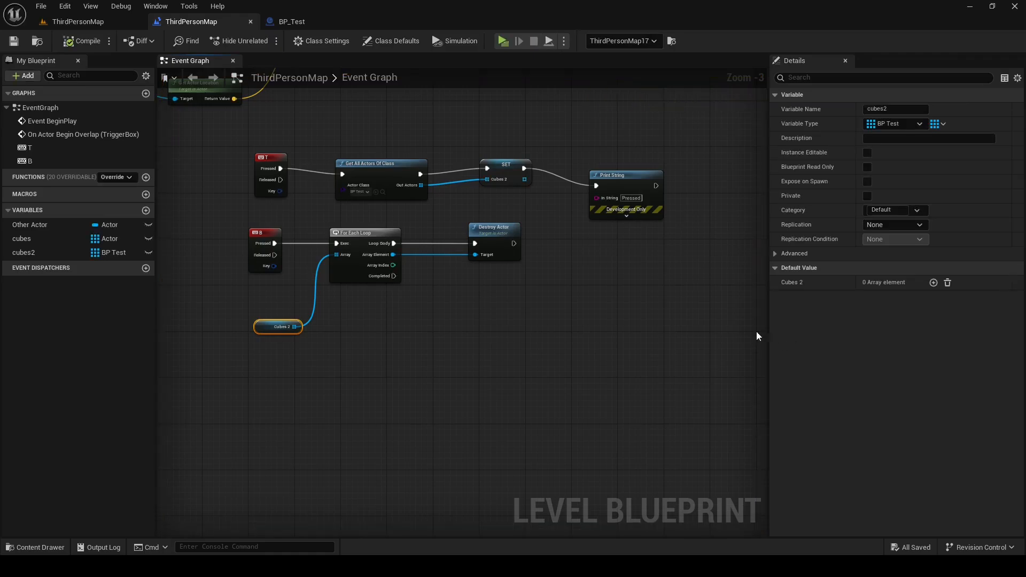
pyautogui.click(629, 297)
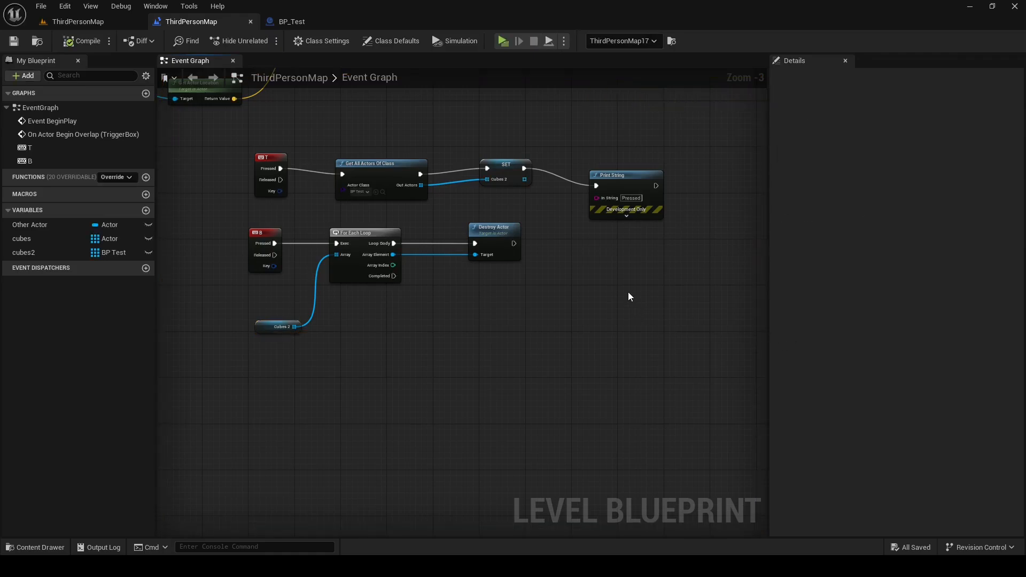